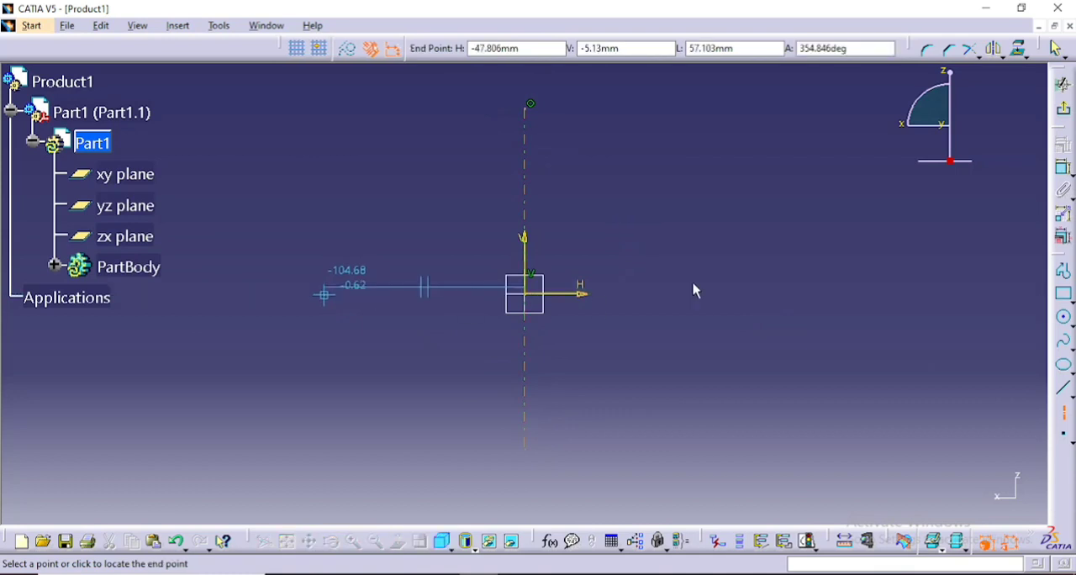
# - Finish the horizontal axis through the origin and sketch a horizontal line about 128 mm long above it, crossing the vertical axis
pyautogui.click(795, 295)
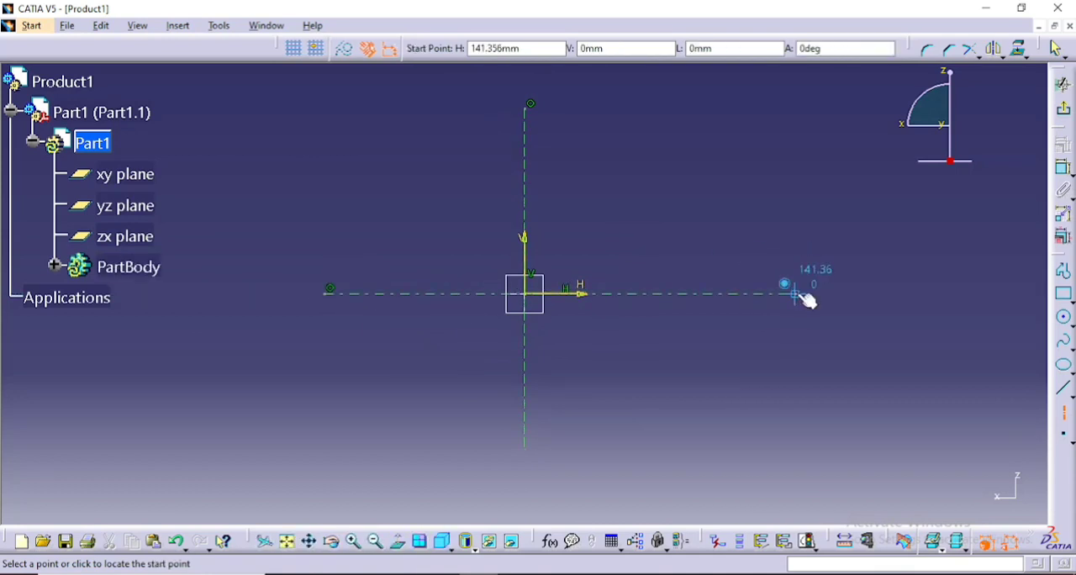
pyautogui.click(1065, 392)
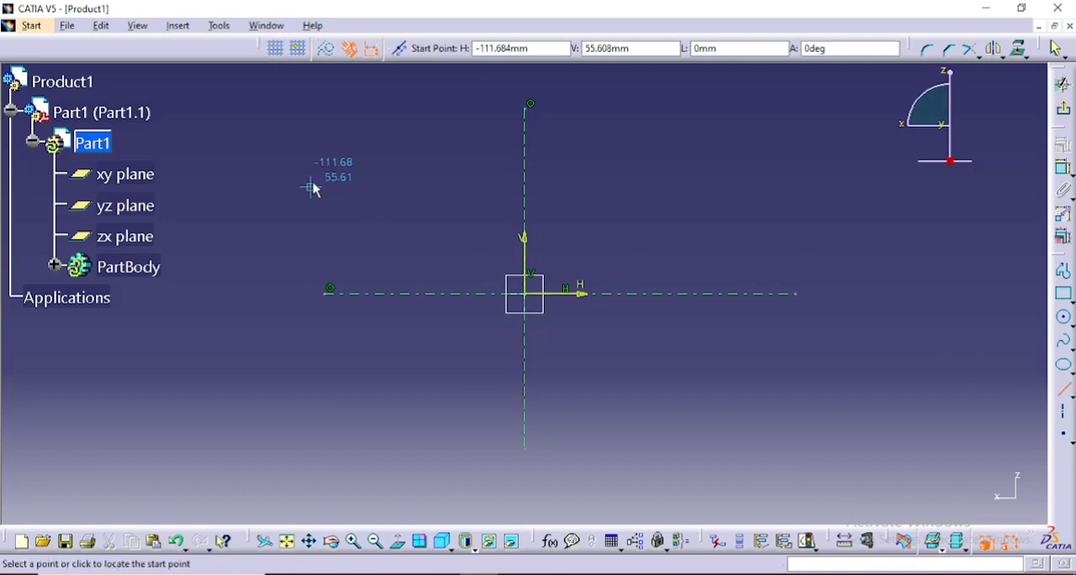
pyautogui.click(382, 156)
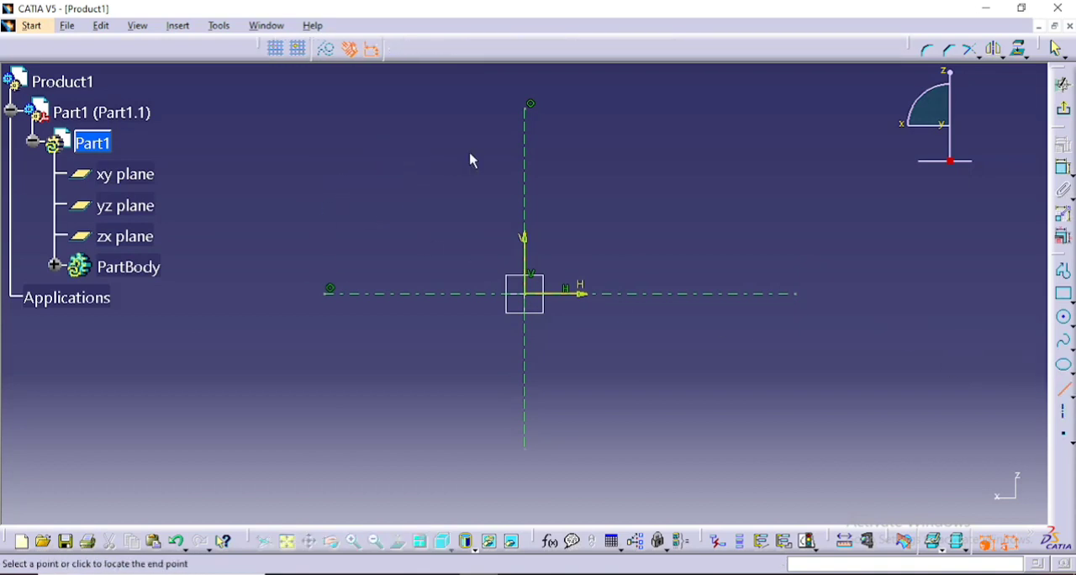
pyautogui.click(627, 156)
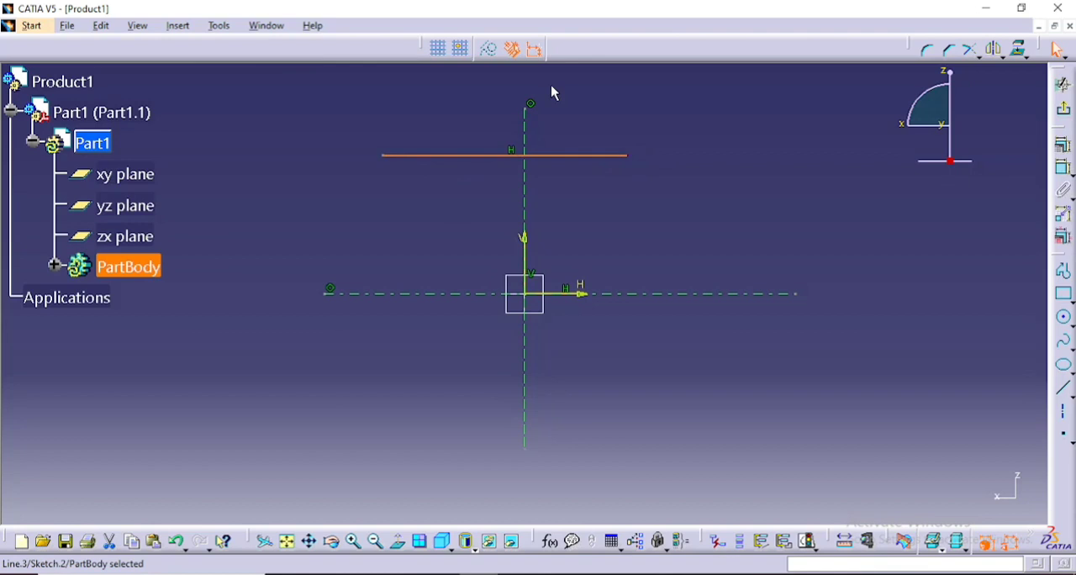
# - Dimension the horizontal line's length as 76 mm and move the line so it roughly straddles the vertical axis
pyautogui.click(1064, 168)
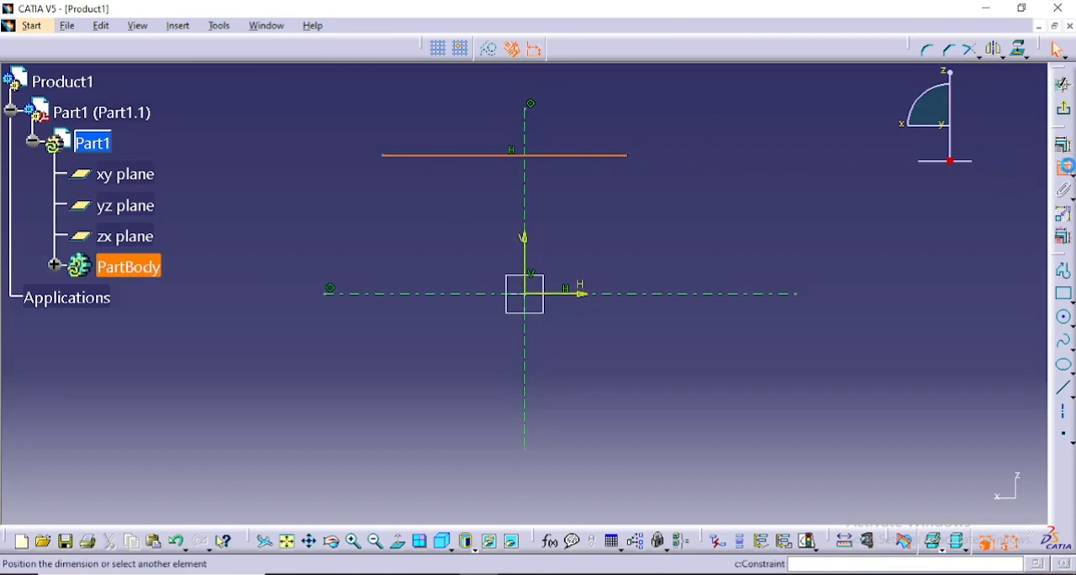
pyautogui.click(546, 156)
pyautogui.click(472, 111)
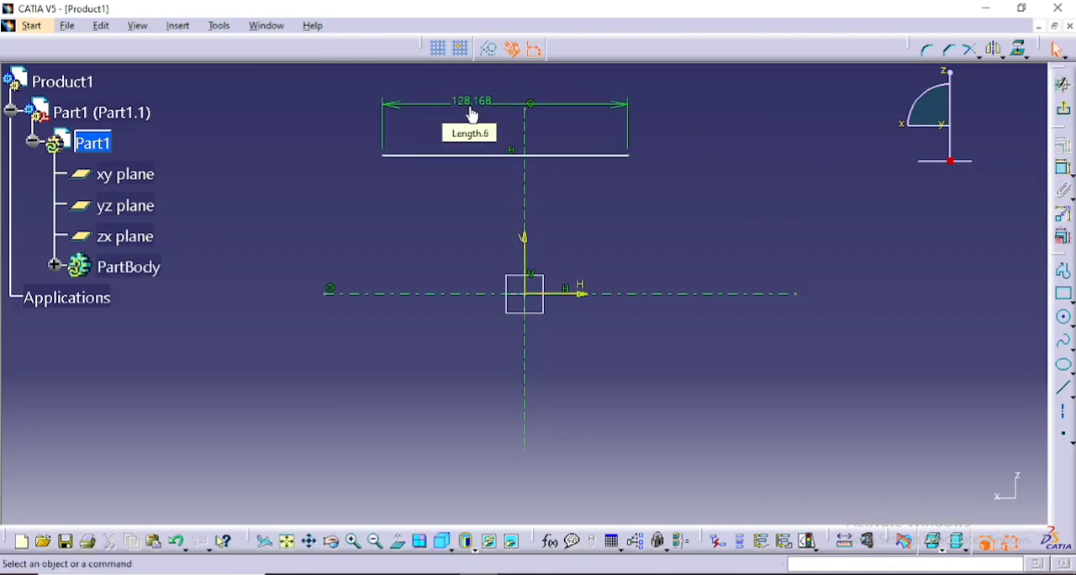
pyautogui.doubleClick(469, 105)
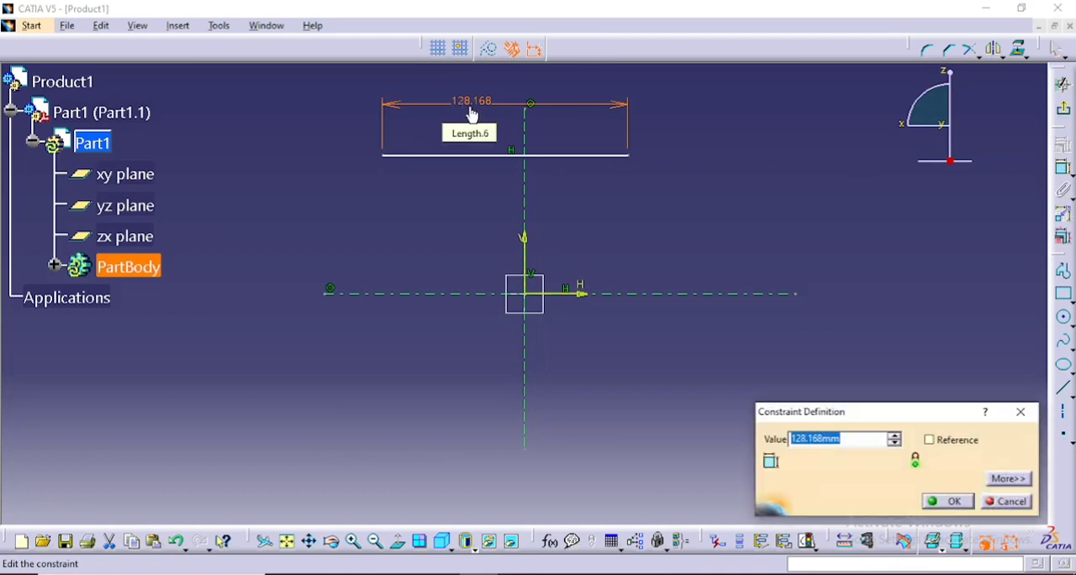
pyautogui.write('76')
pyautogui.press('Return')
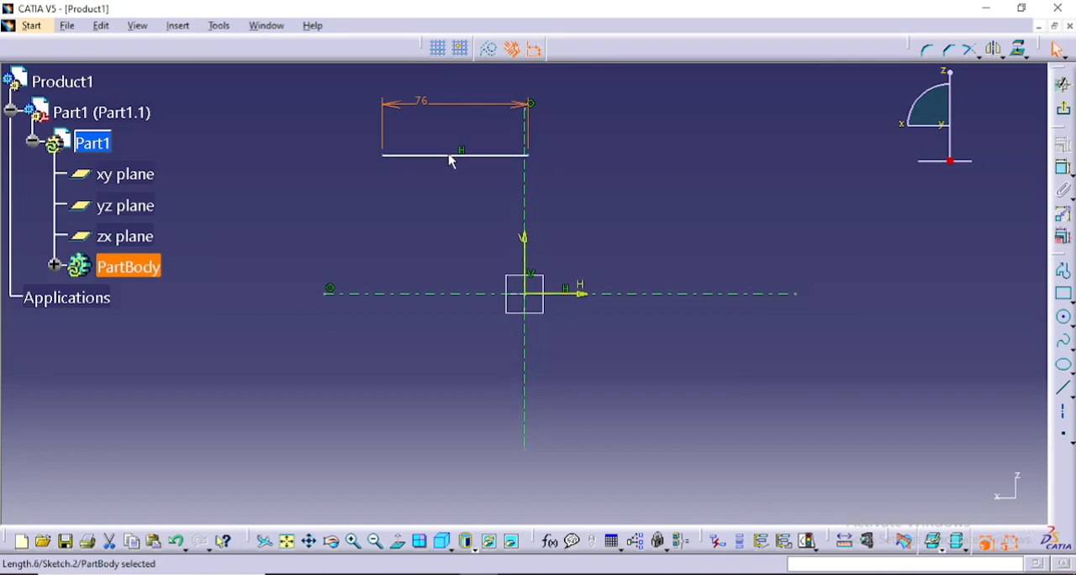
pyautogui.moveTo(457, 161); pyautogui.dragTo(515, 162)
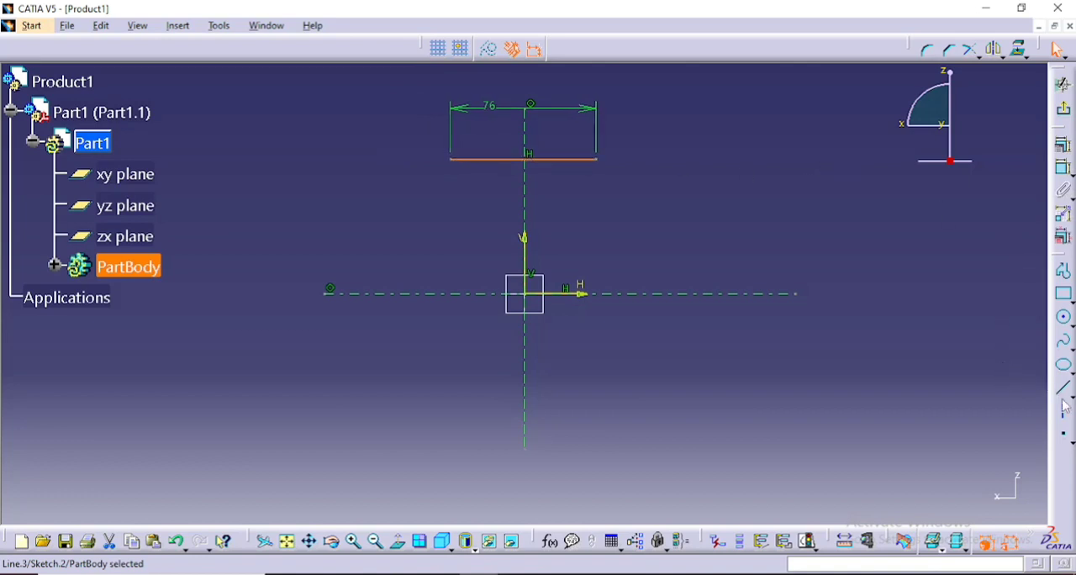
# - Draw a circle of radius 16 mm centred on the lower end of the vertical axis
pyautogui.click(1065, 321)
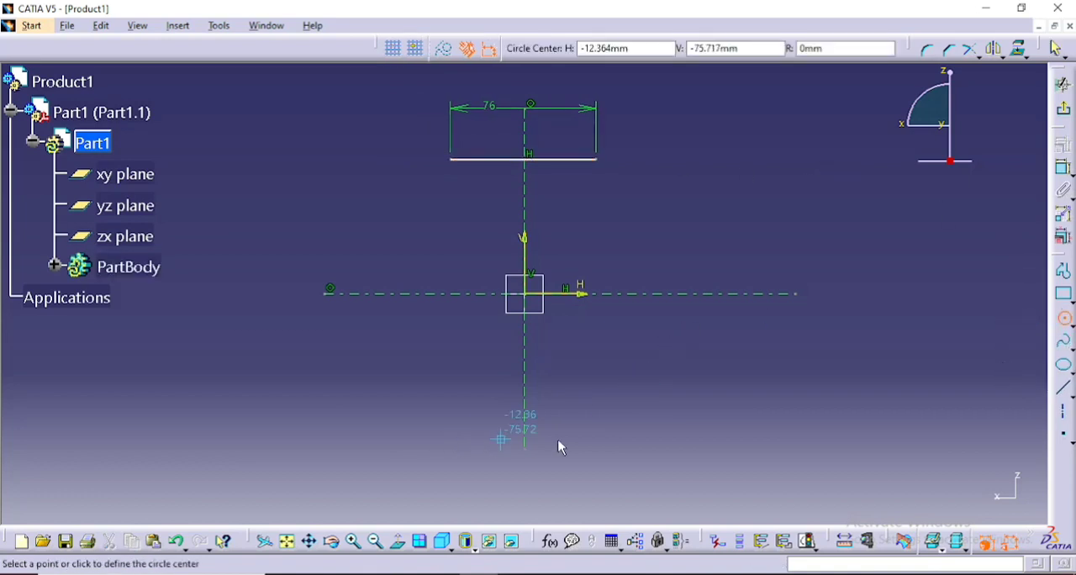
pyautogui.click(524, 450)
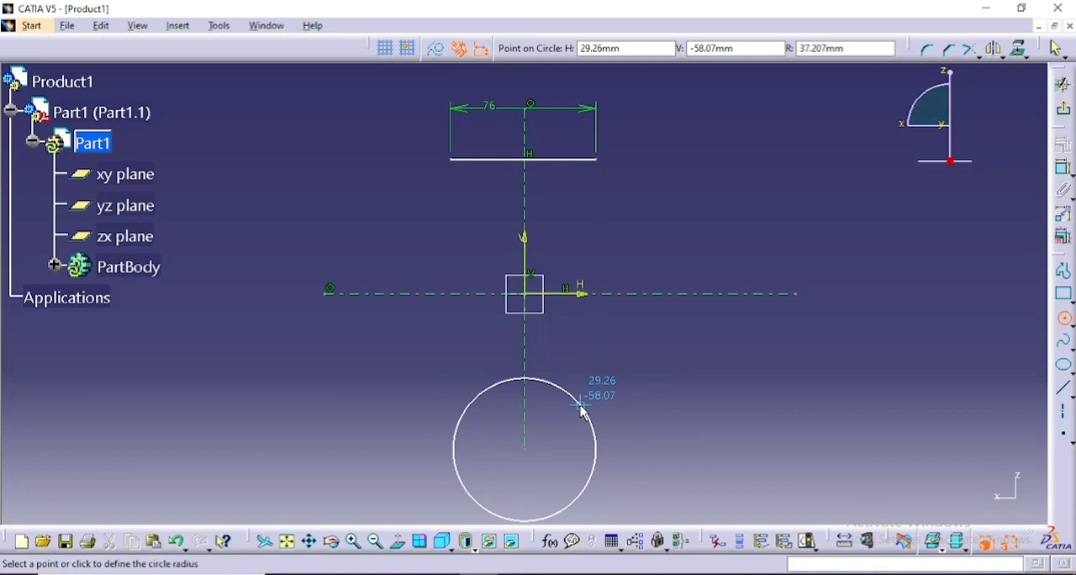
pyautogui.press('Tab')
pyautogui.press('Tab')
pyautogui.press('Tab')
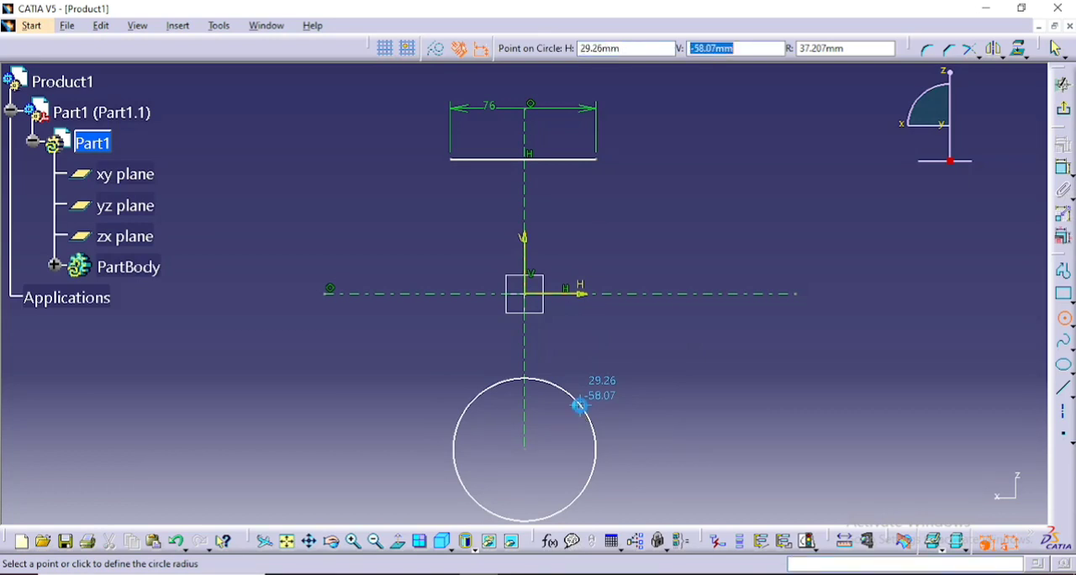
pyautogui.write('1')
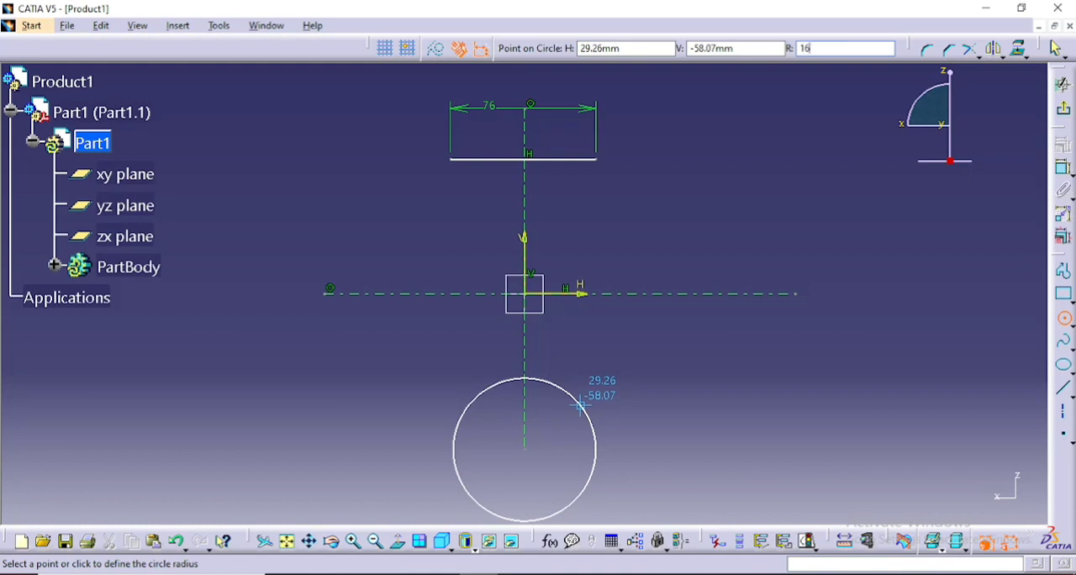
pyautogui.write('6')
pyautogui.press('Return')
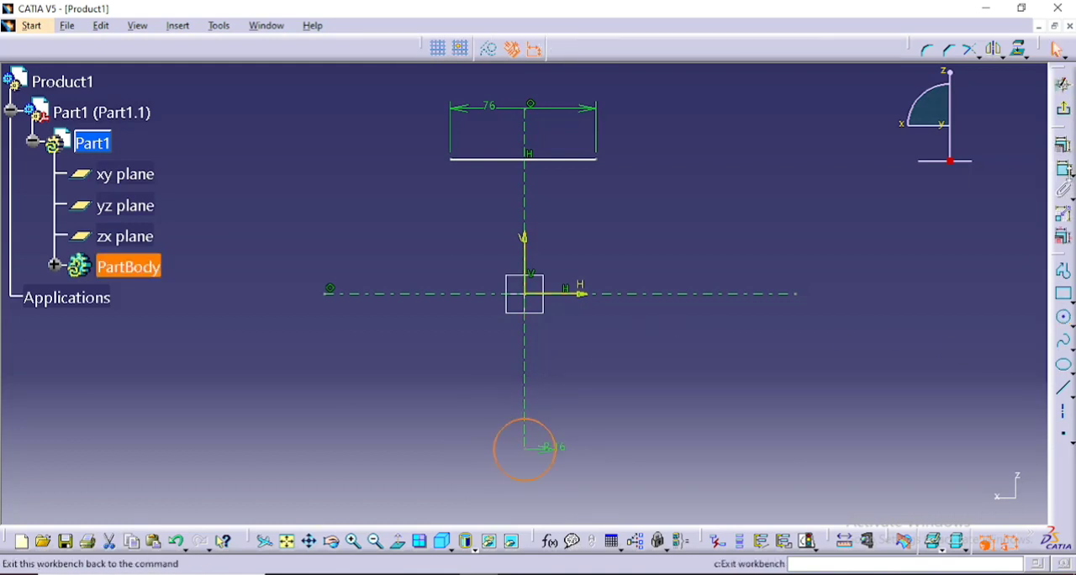
pyautogui.click(1064, 169)
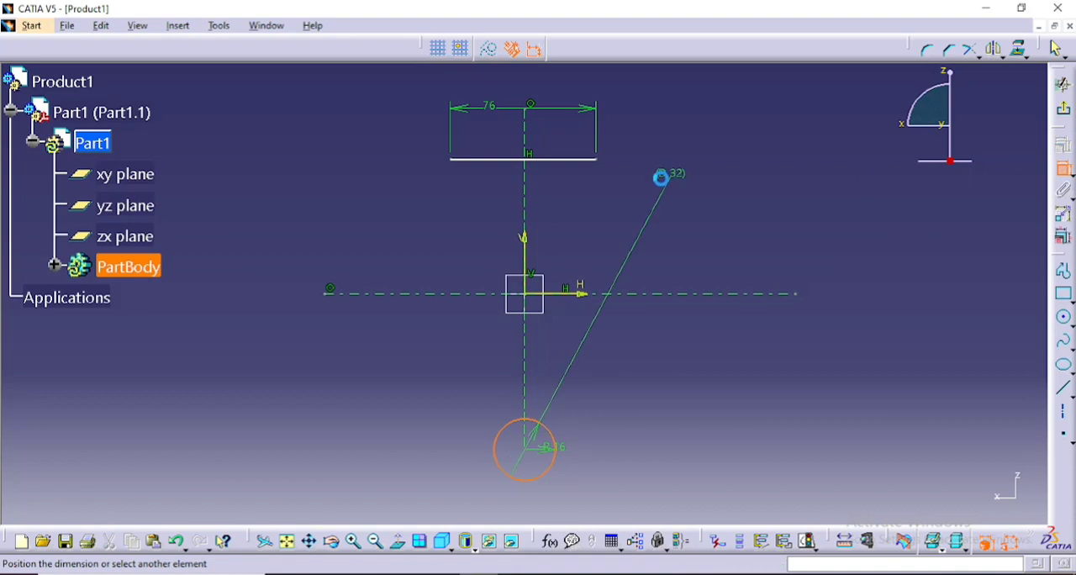
pyautogui.click(556, 159)
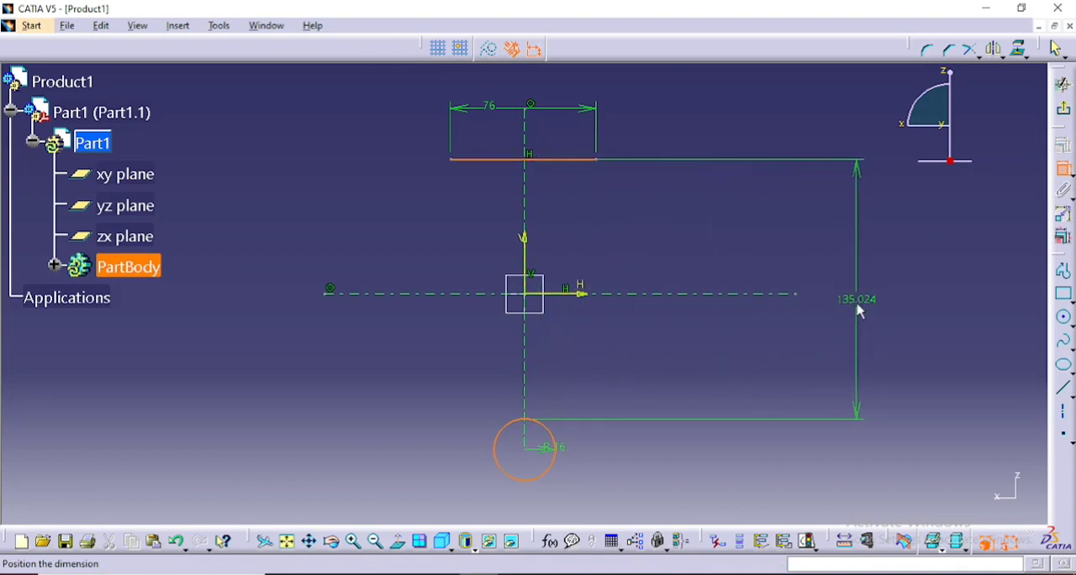
pyautogui.click(858, 310)
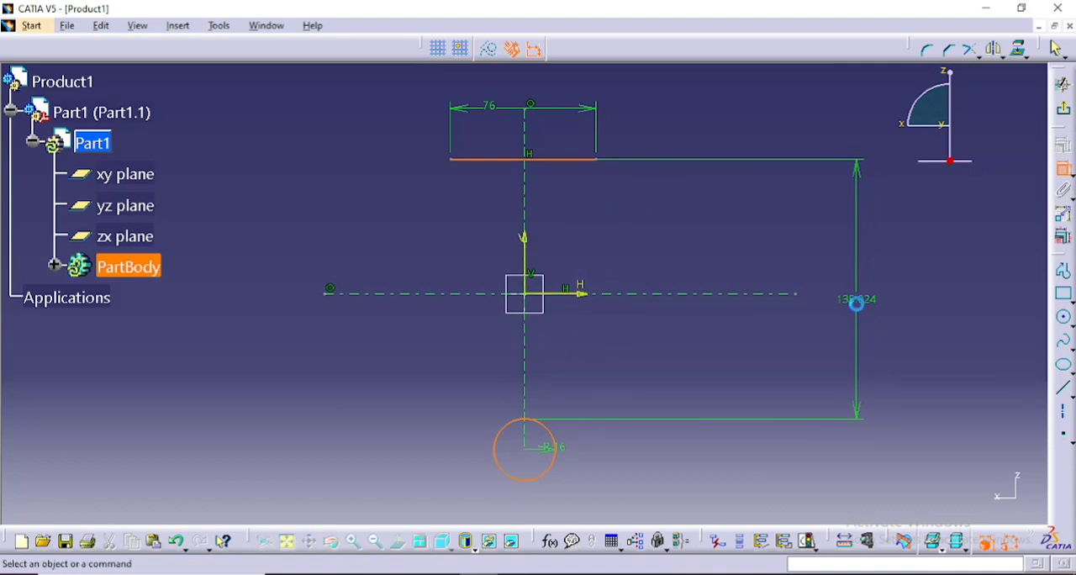
pyautogui.rightClick(857, 301)
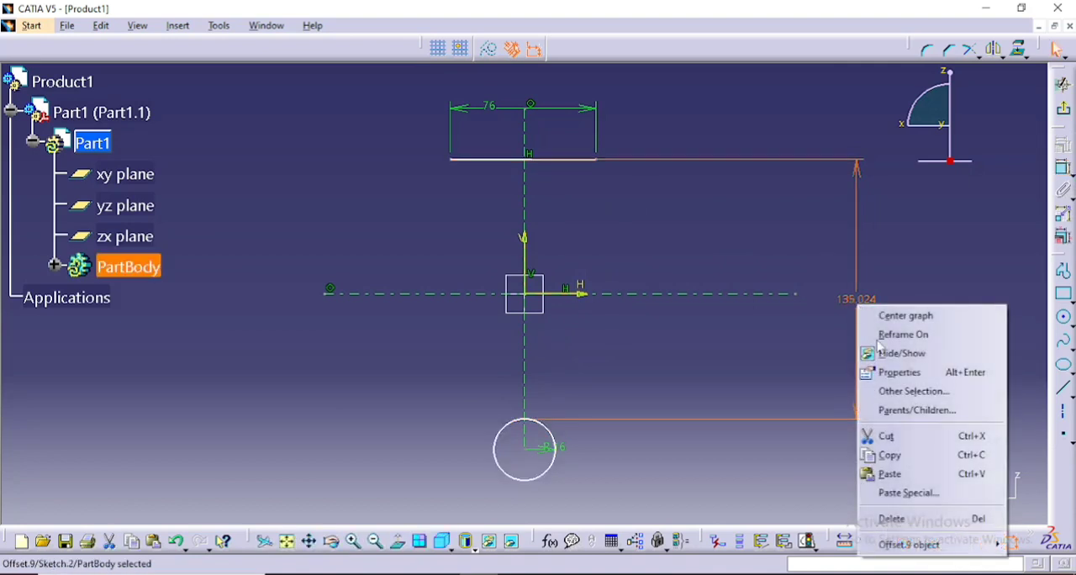
pyautogui.click(975, 517)
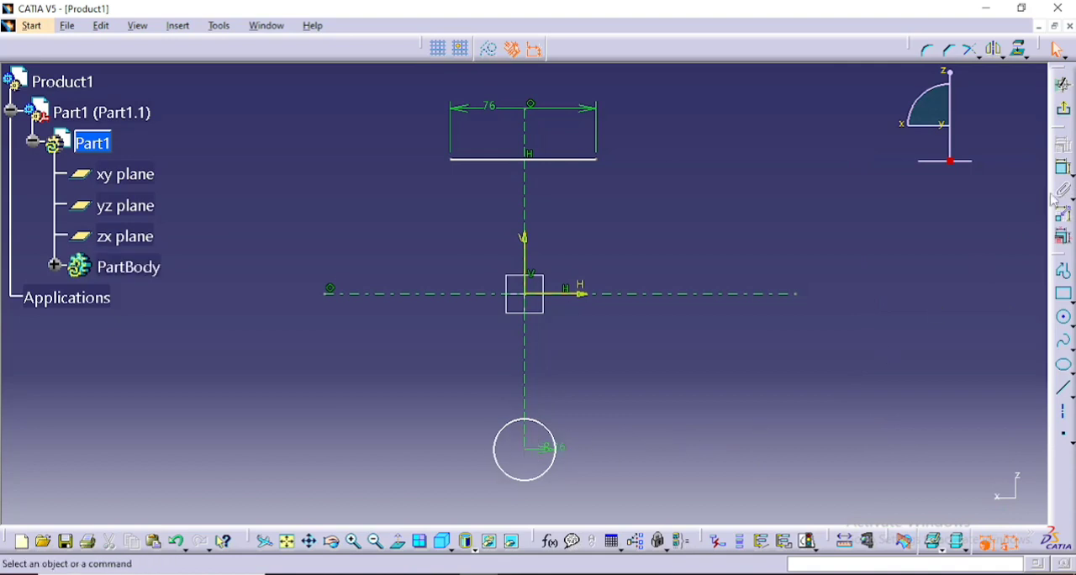
# - Dimension the distance between the circle's centre and the horizontal line as 64 mm
pyautogui.click(1064, 168)
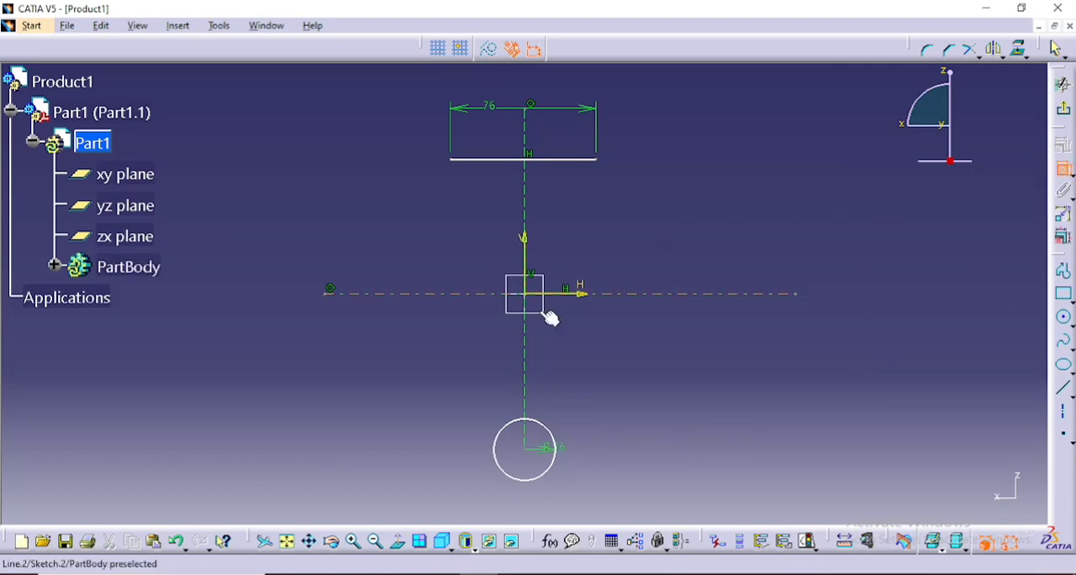
pyautogui.click(524, 449)
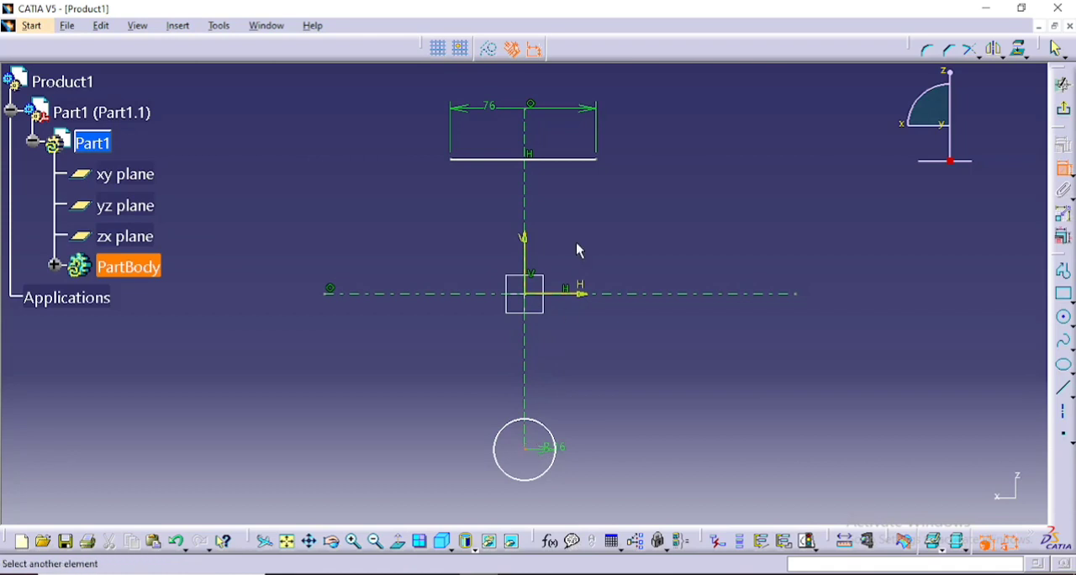
pyautogui.click(577, 160)
pyautogui.click(832, 292)
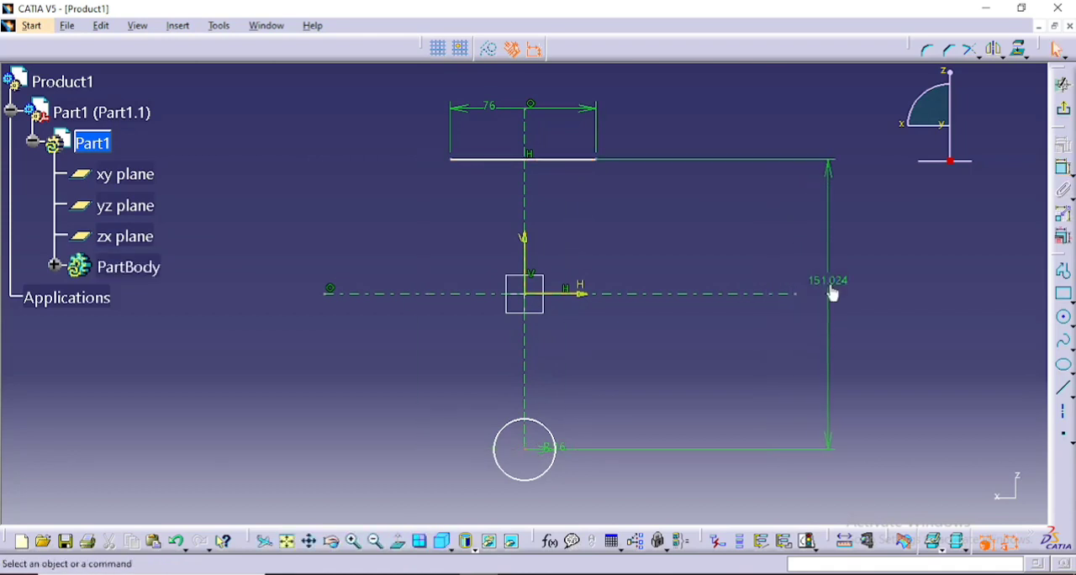
pyautogui.doubleClick(832, 292)
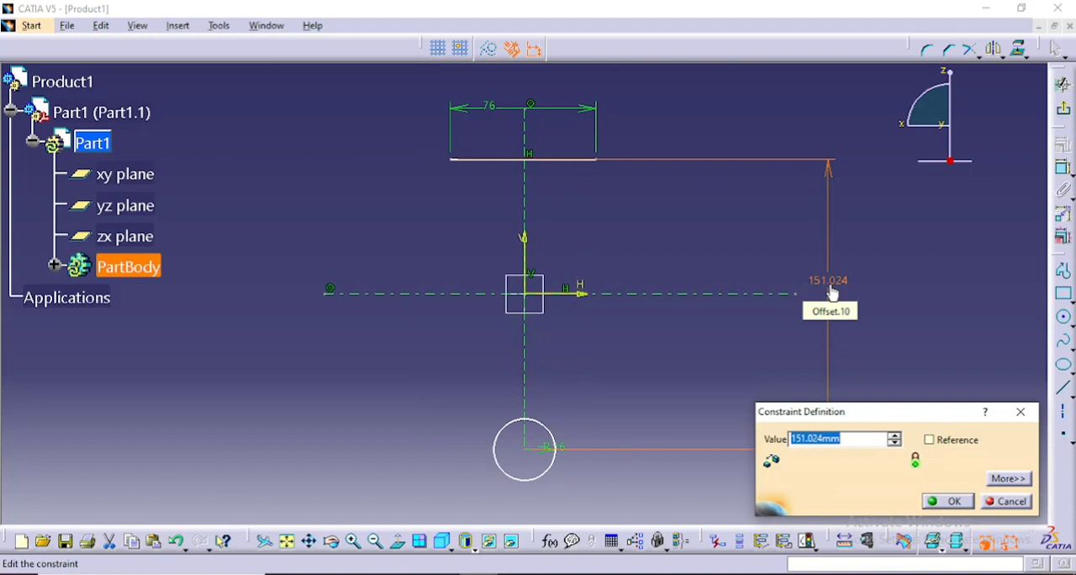
pyautogui.write('64')
pyautogui.press('Return')
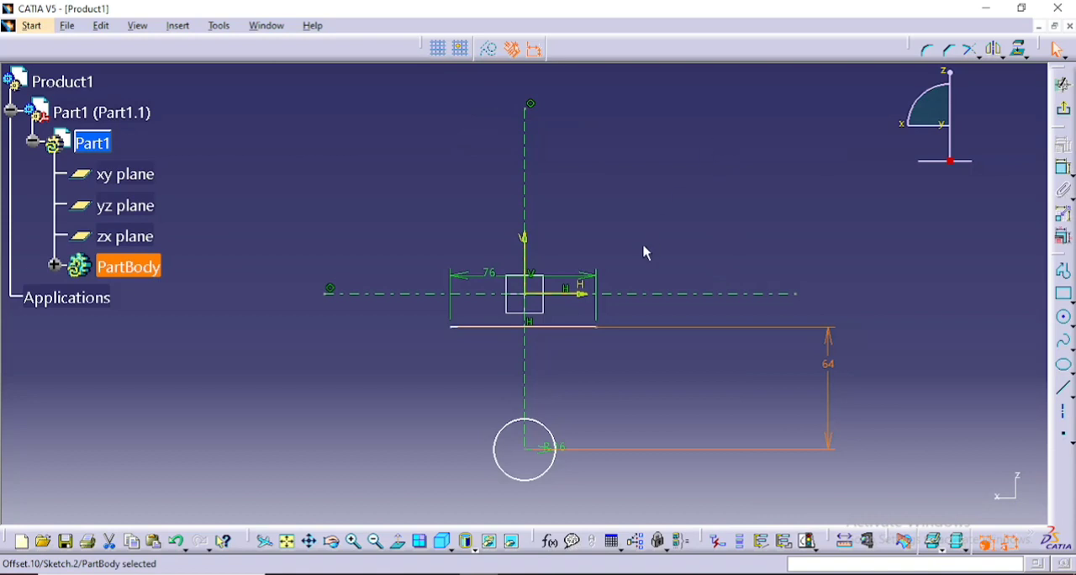
# - Draw two slanted lines from the ends of the 76 mm line, each ending tangent to its side of the 16 mm radius circle
pyautogui.moveTo(644, 247); pyautogui.dragTo(636, 92, button='middle')
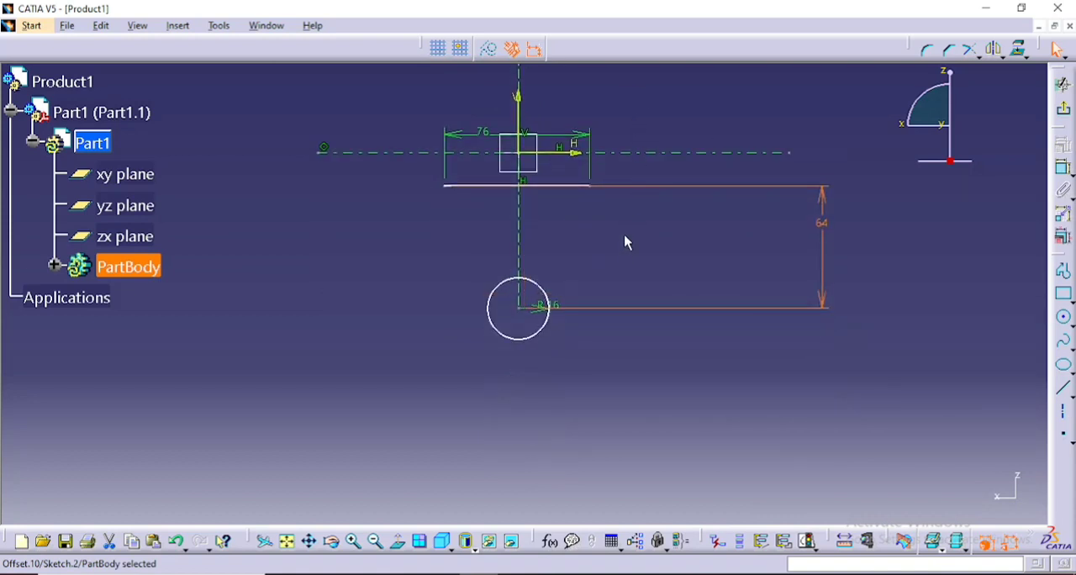
pyautogui.moveTo(625, 255)
pyautogui.keyDown('ctrl'); pyautogui.mouseDown(button='middle')
pyautogui.moveTo(627, 178)
pyautogui.moveTo(620, 243)
pyautogui.mouseUp(button='middle'); pyautogui.keyUp('ctrl')
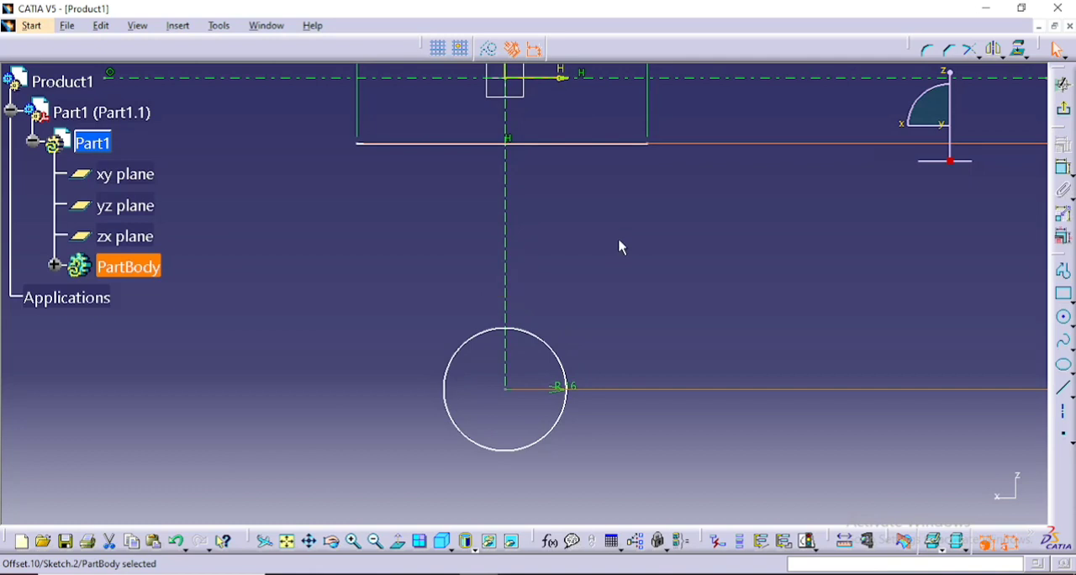
pyautogui.click(1062, 388)
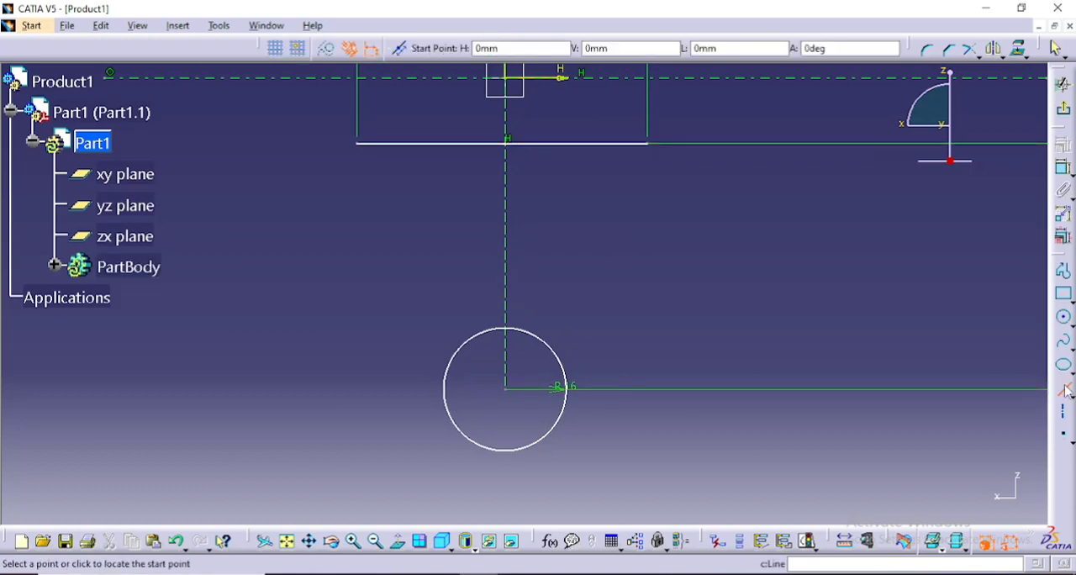
pyautogui.click(357, 144)
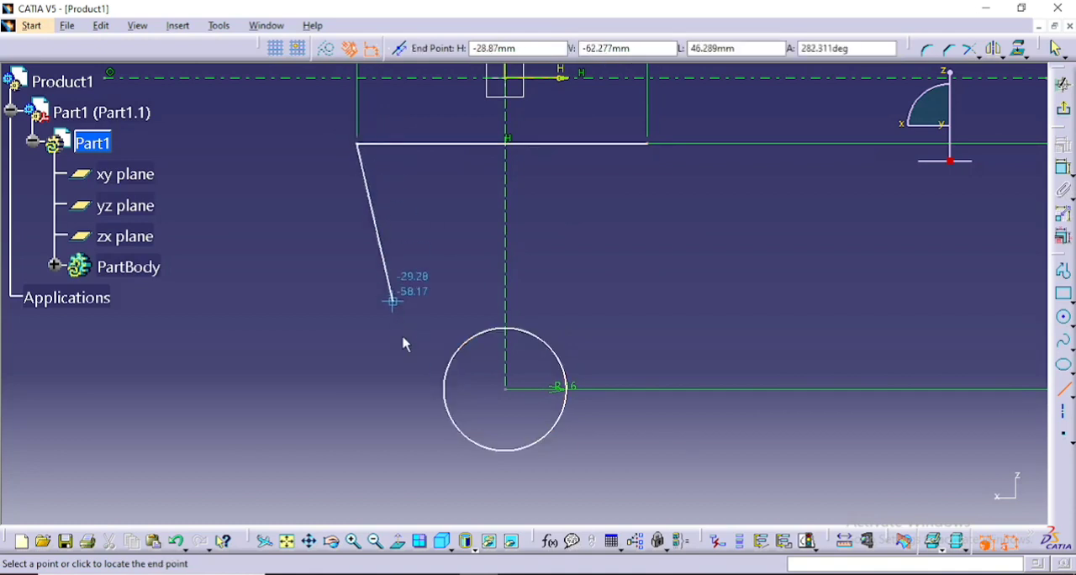
pyautogui.click(454, 412)
pyautogui.click(1063, 411)
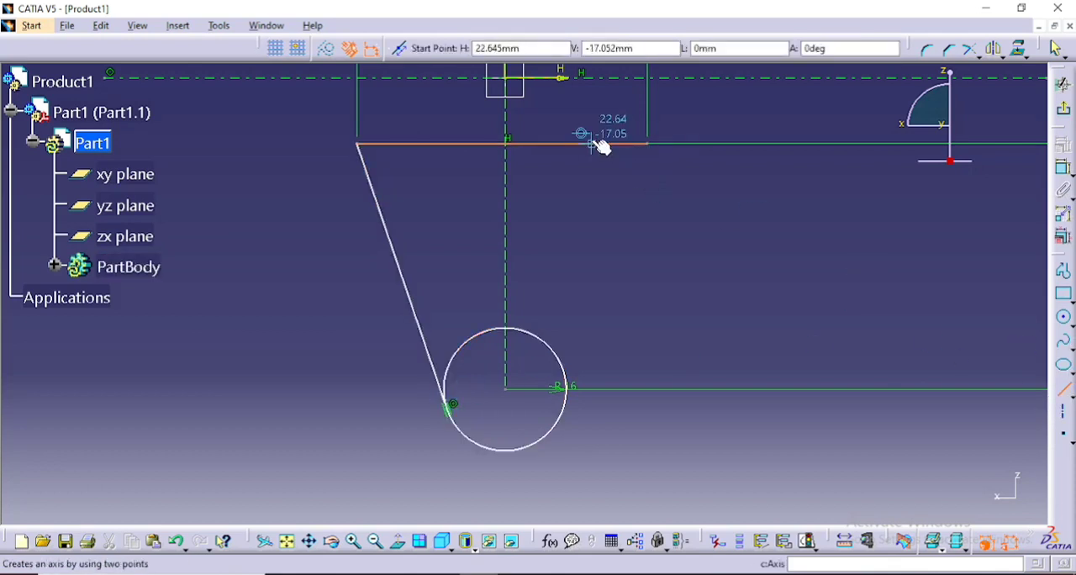
pyautogui.click(646, 145)
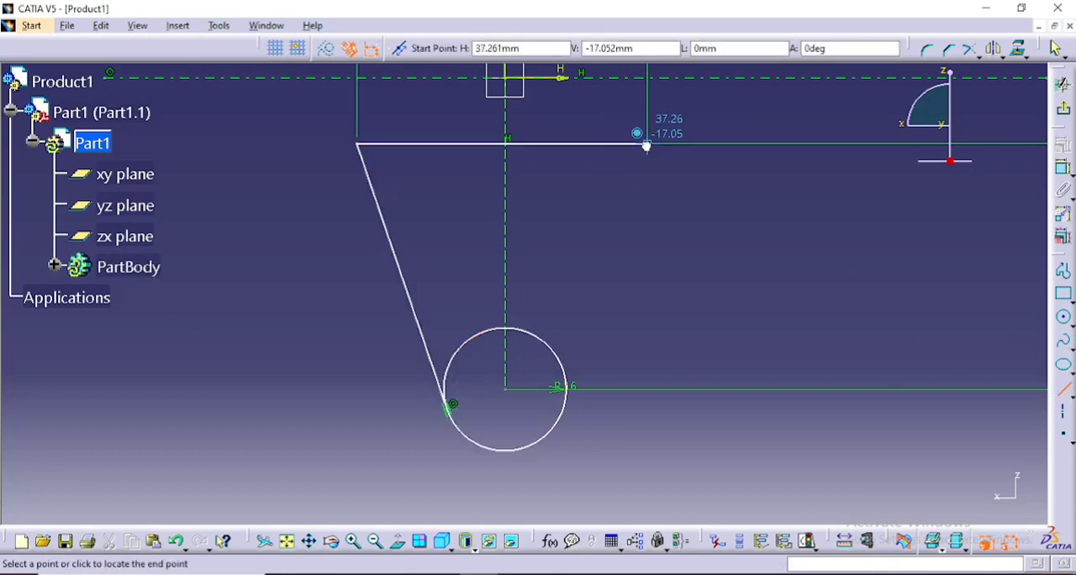
pyautogui.click(572, 410)
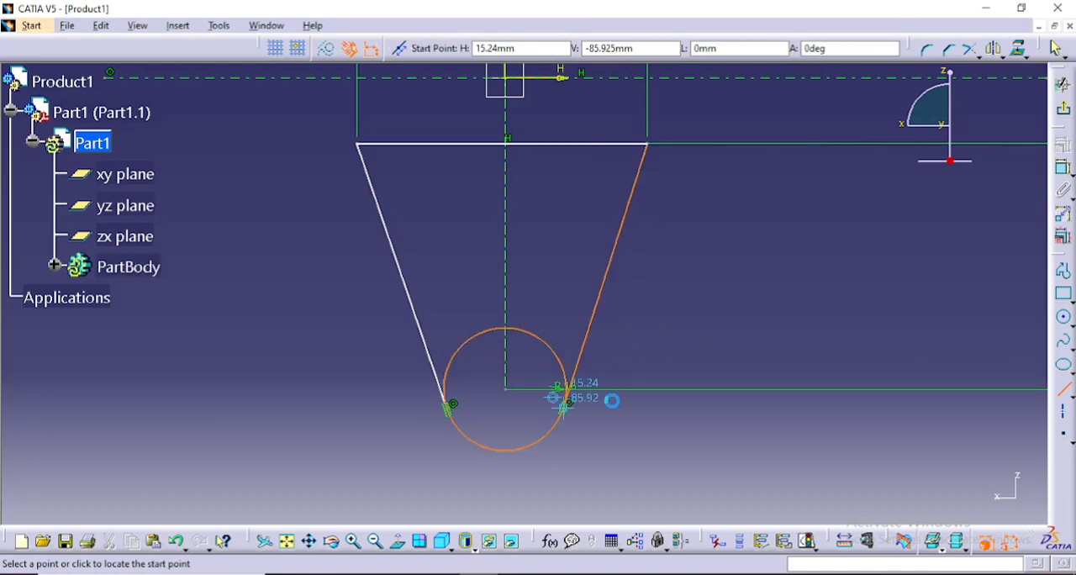
pyautogui.click(1064, 393)
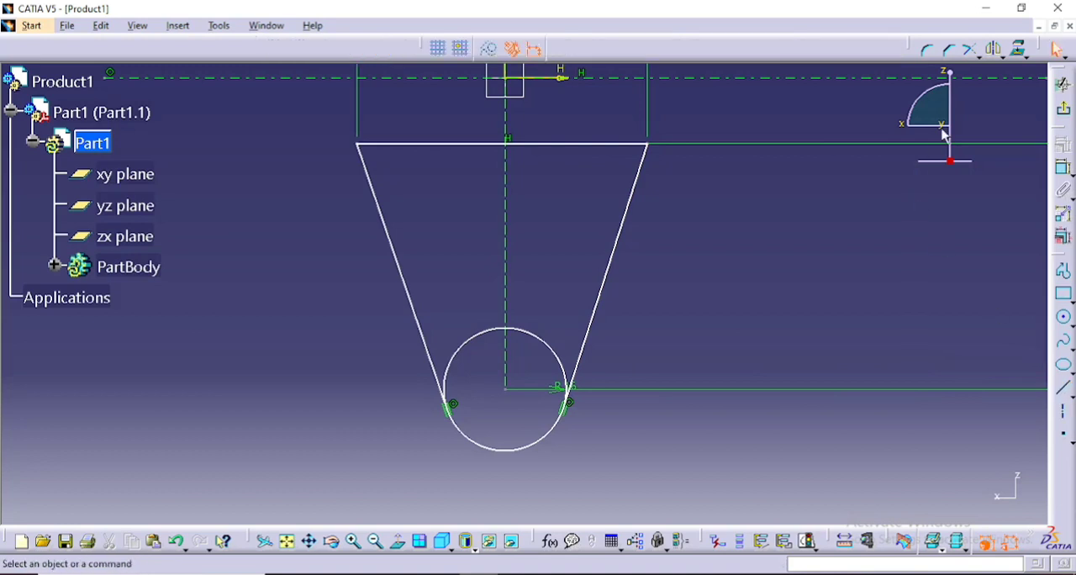
# - Draw a concentric circle of radius 6 mm inside the 16 mm radius circle
pyautogui.click(1063, 317)
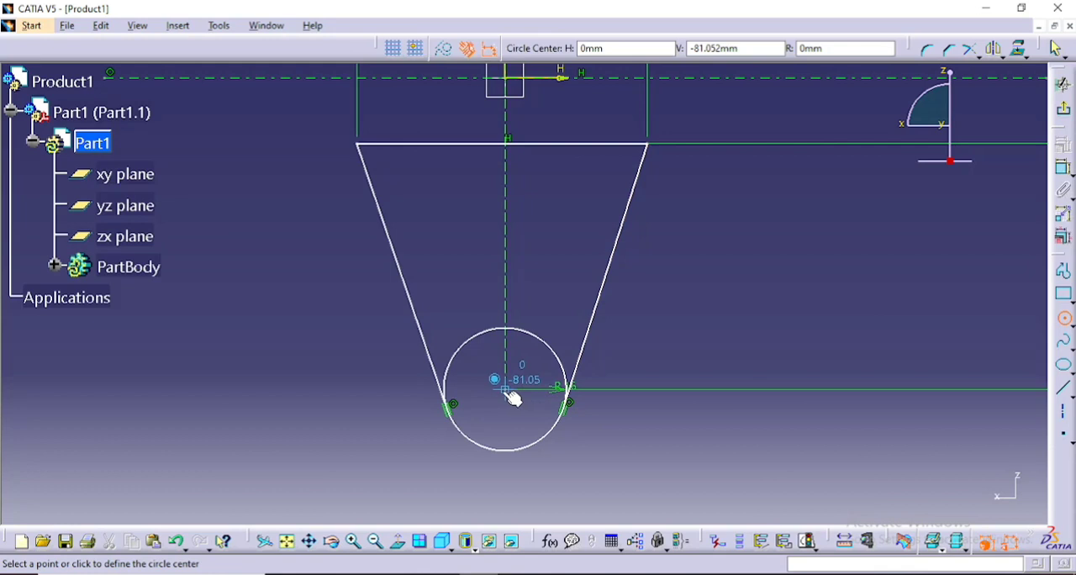
pyautogui.click(506, 390)
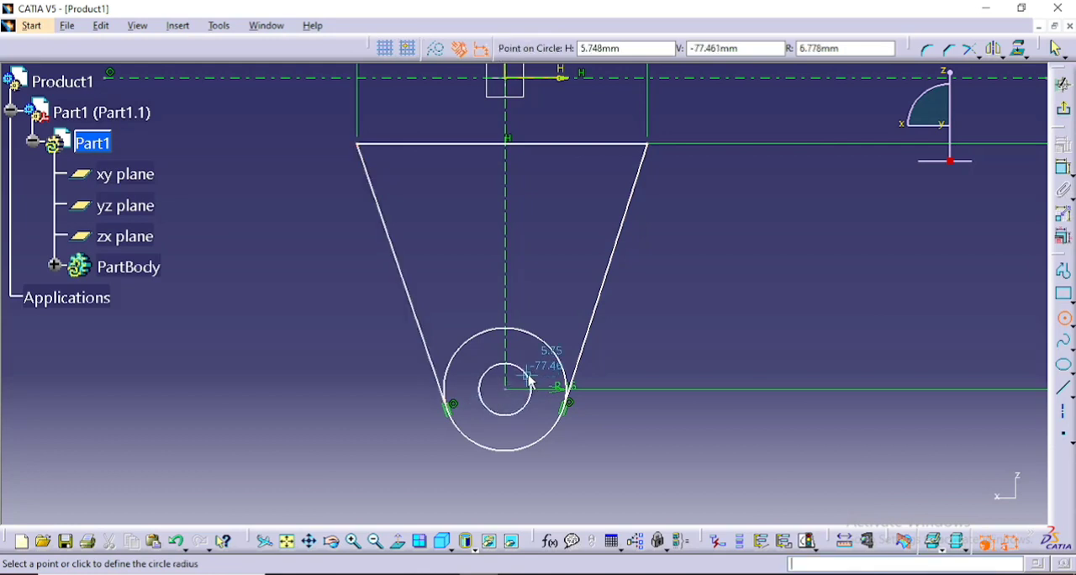
pyautogui.press('Tab')
pyautogui.press('Tab')
pyautogui.press('Tab')
pyautogui.write('6')
pyautogui.press('Return')
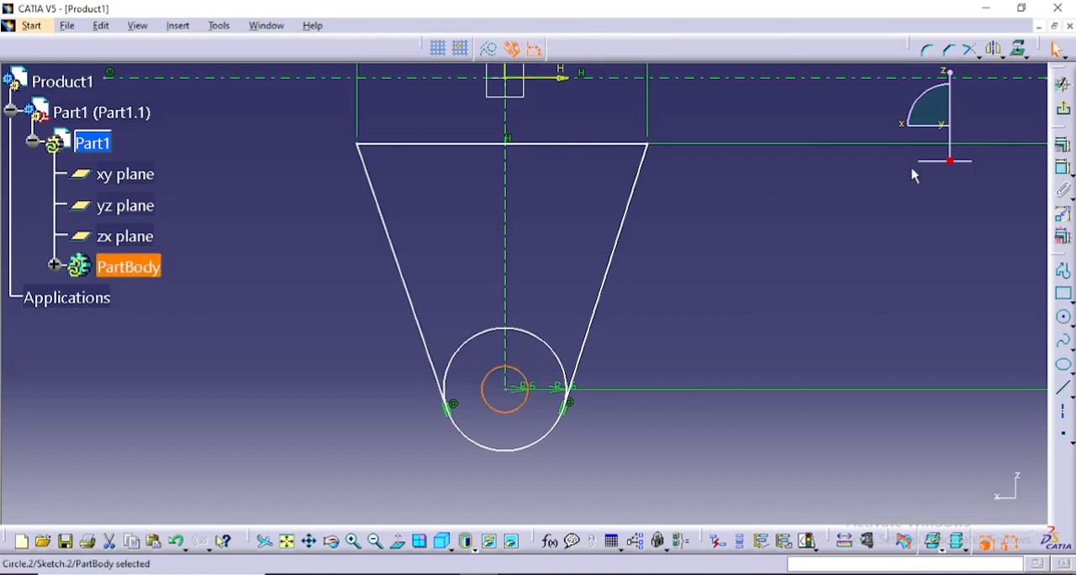
# - Draw an axis line joining the two points where the slanted sides touch the 16 mm radius circle
pyautogui.click(1067, 413)
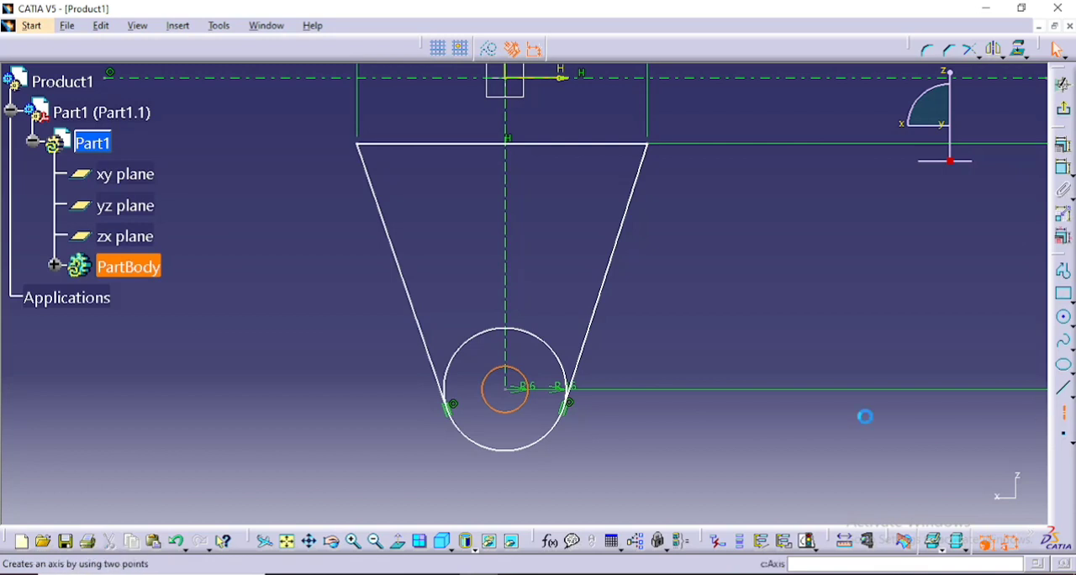
pyautogui.click(448, 406)
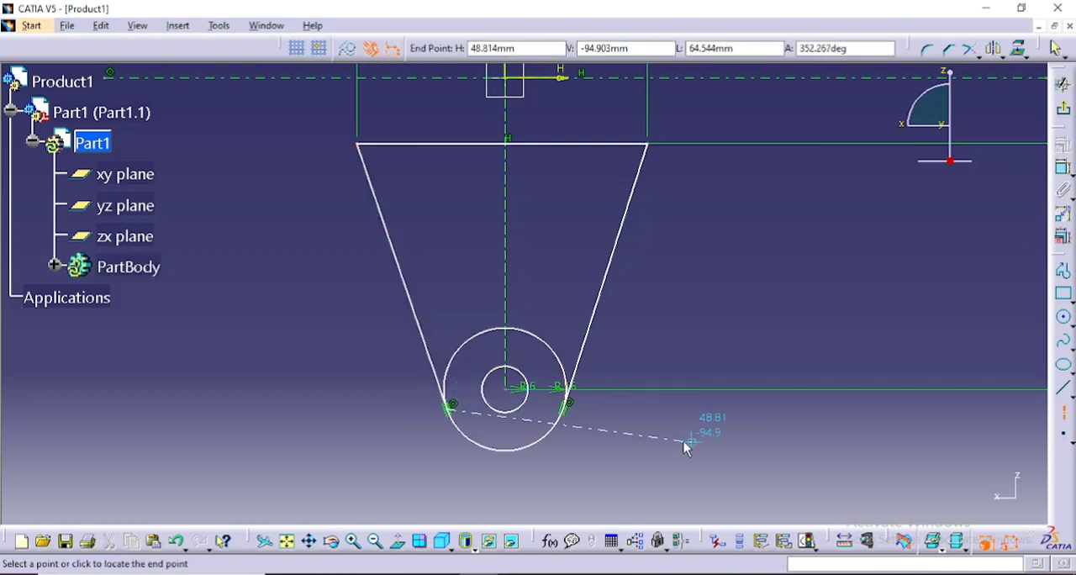
pyautogui.click(567, 408)
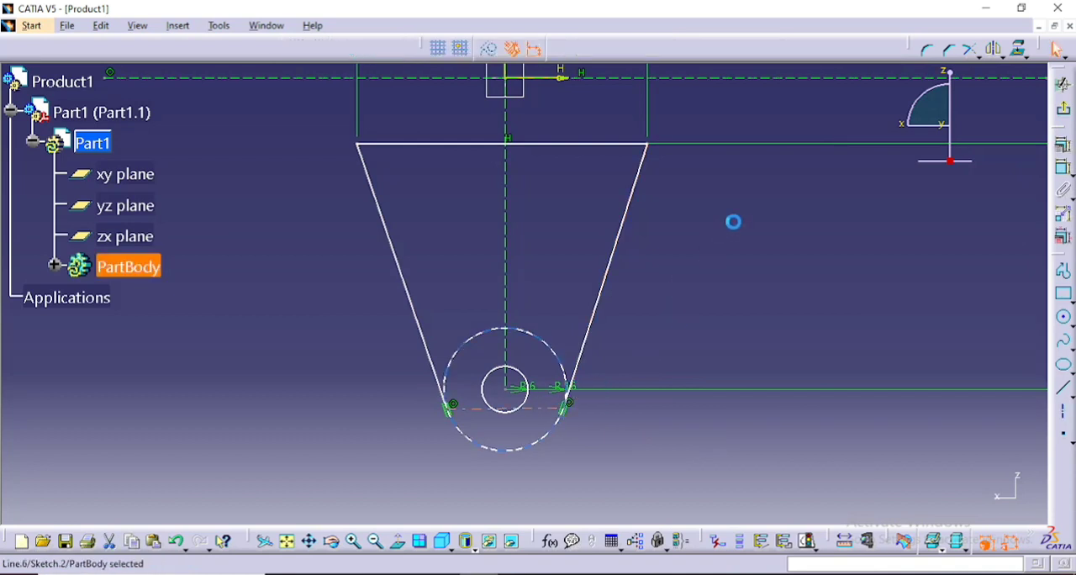
# - Quick-trim the upper arc of the 16 mm radius circle, keeping only the rounded lower end between the tangent points
pyautogui.click(977, 55)
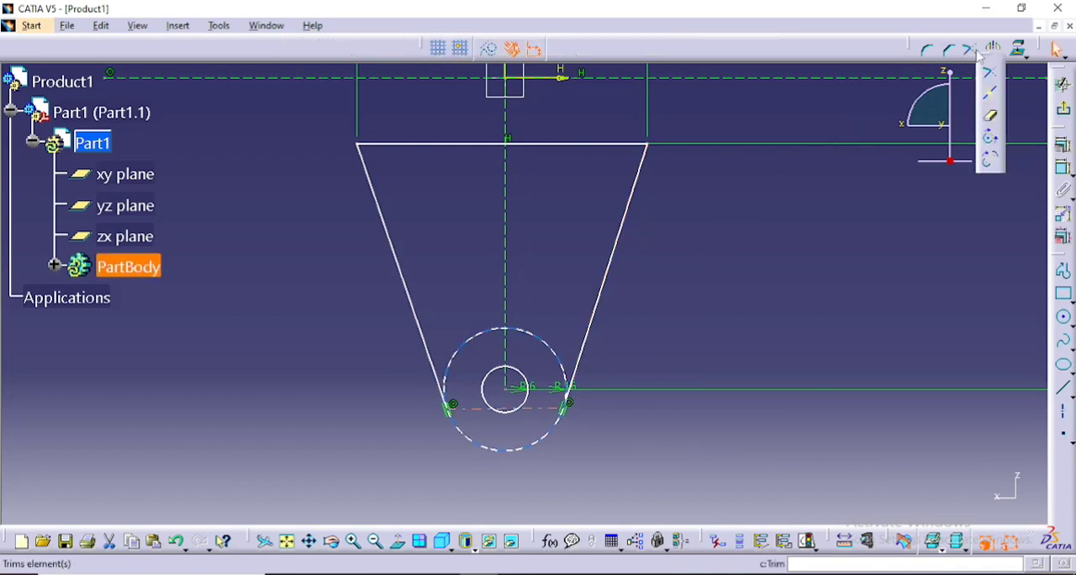
pyautogui.click(990, 118)
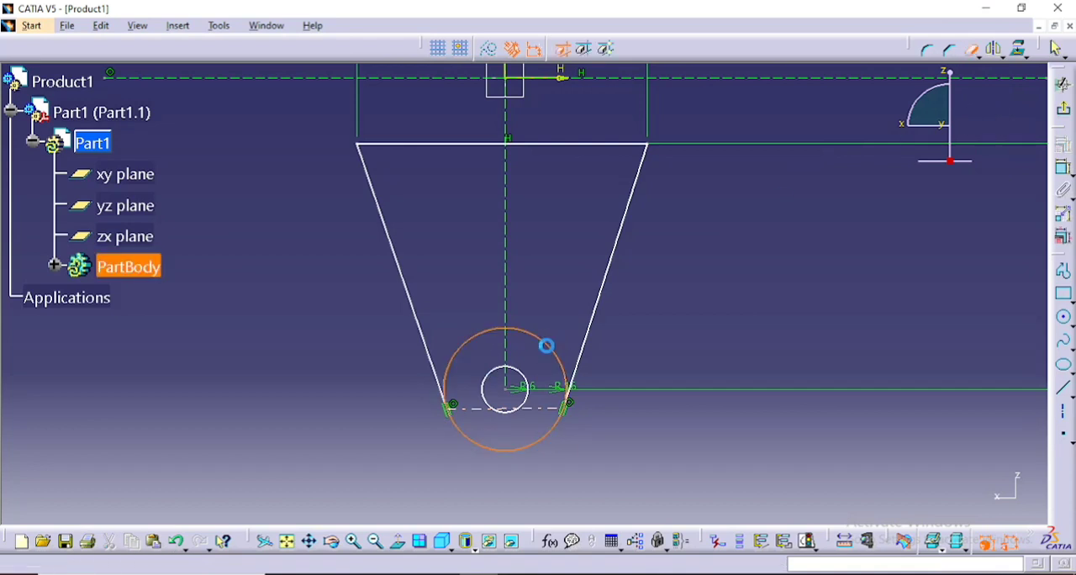
pyautogui.click(487, 336)
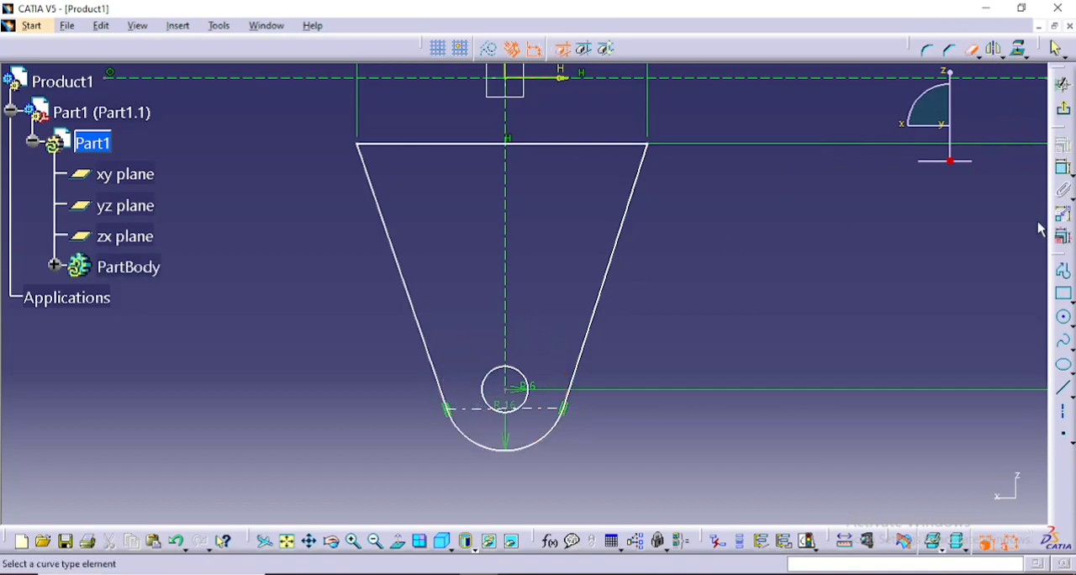
# - Draw a 16 mm horizontal axis along the top edge, starting from its left corner
pyautogui.click(1063, 389)
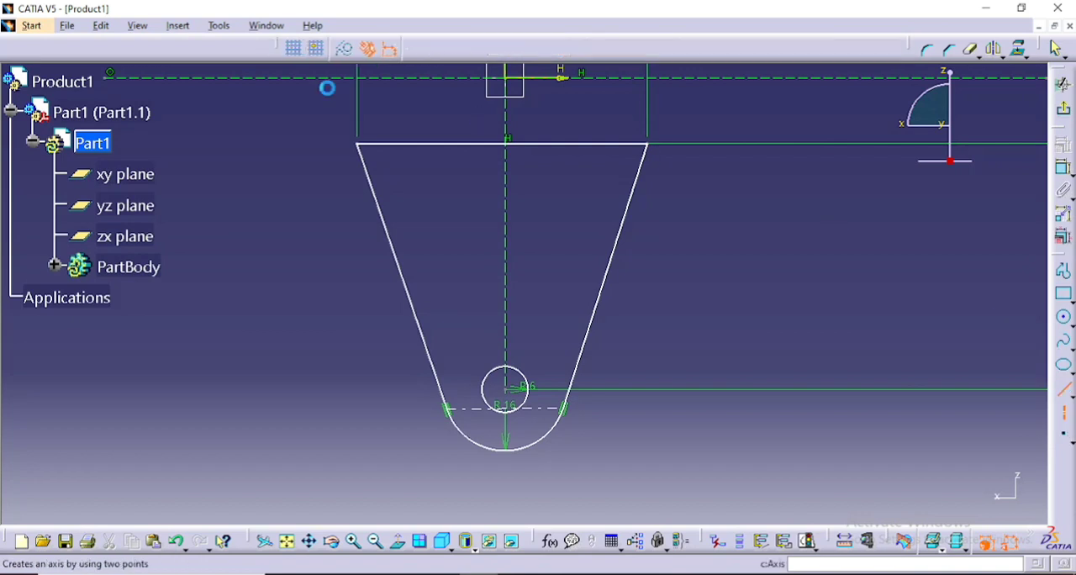
pyautogui.click(361, 144)
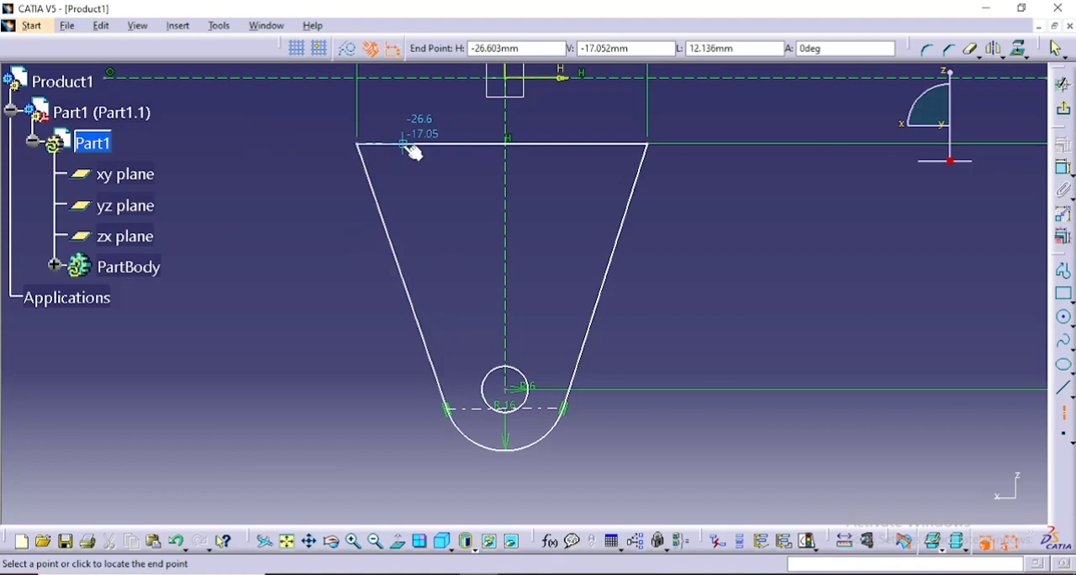
pyautogui.press('Tab')
pyautogui.press('Tab')
pyautogui.press('Tab')
pyautogui.write('1')
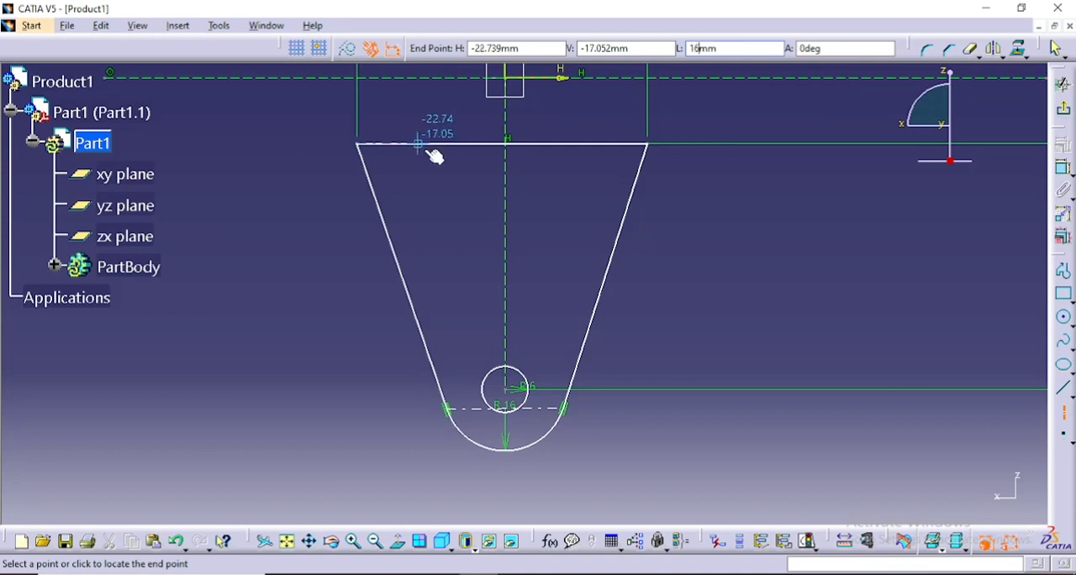
pyautogui.click(431, 151)
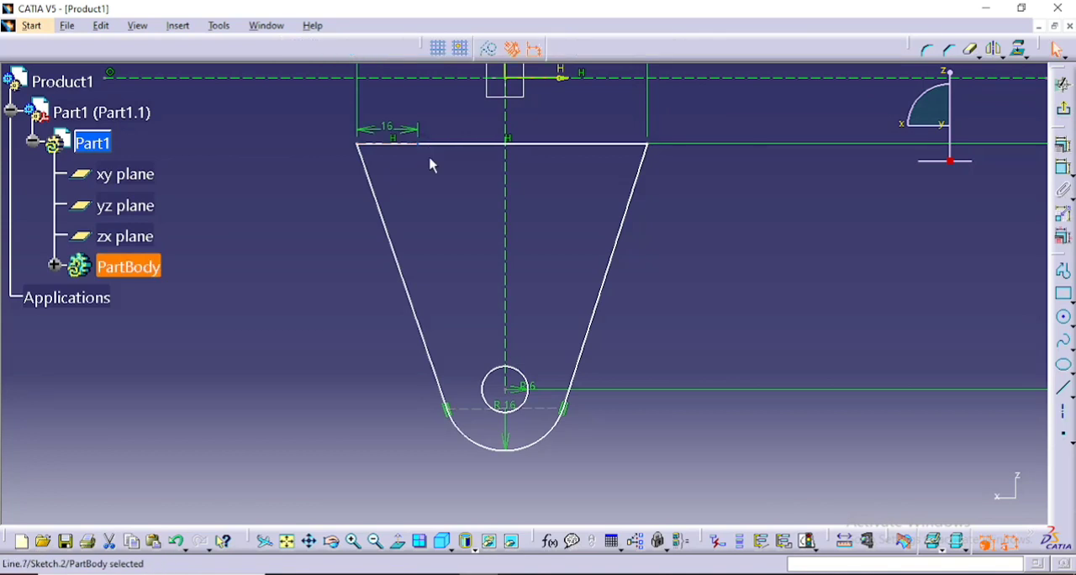
# - Draw an 18 mm vertical axis downward from the inner end of the 16 mm horizontal axis
pyautogui.click(1064, 412)
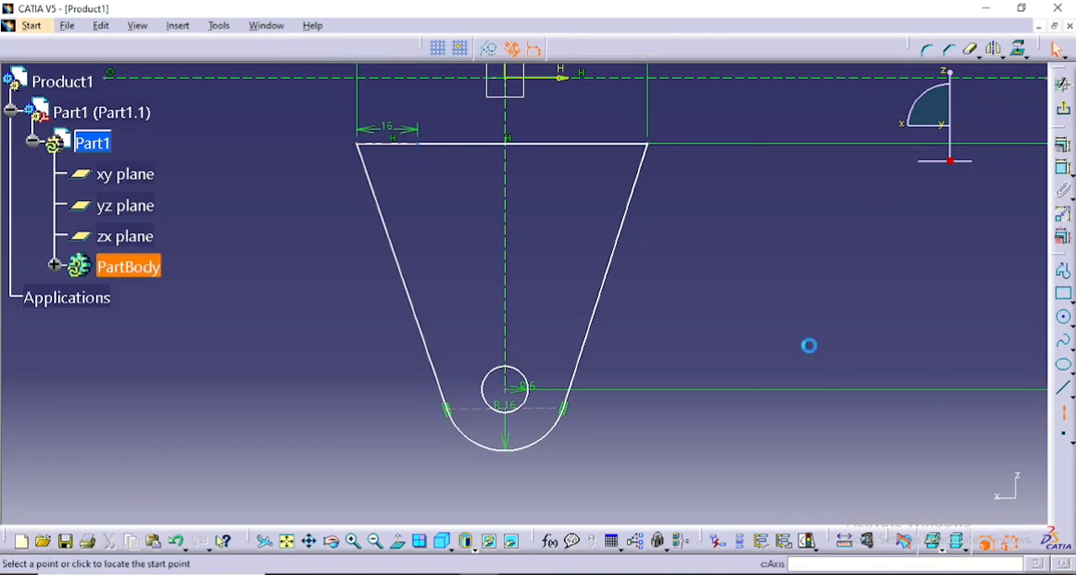
pyautogui.click(420, 145)
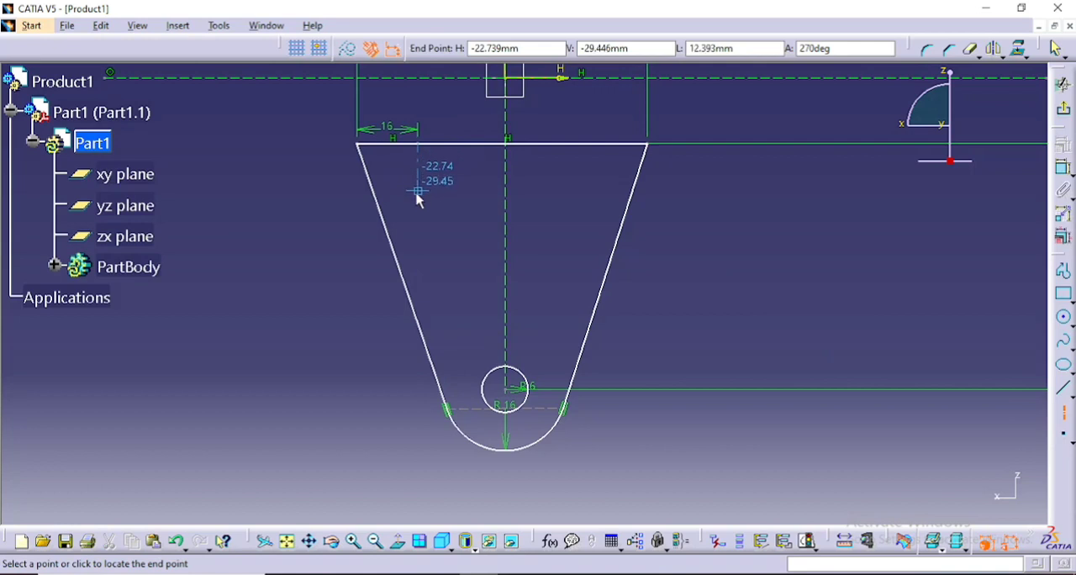
pyautogui.press('Tab')
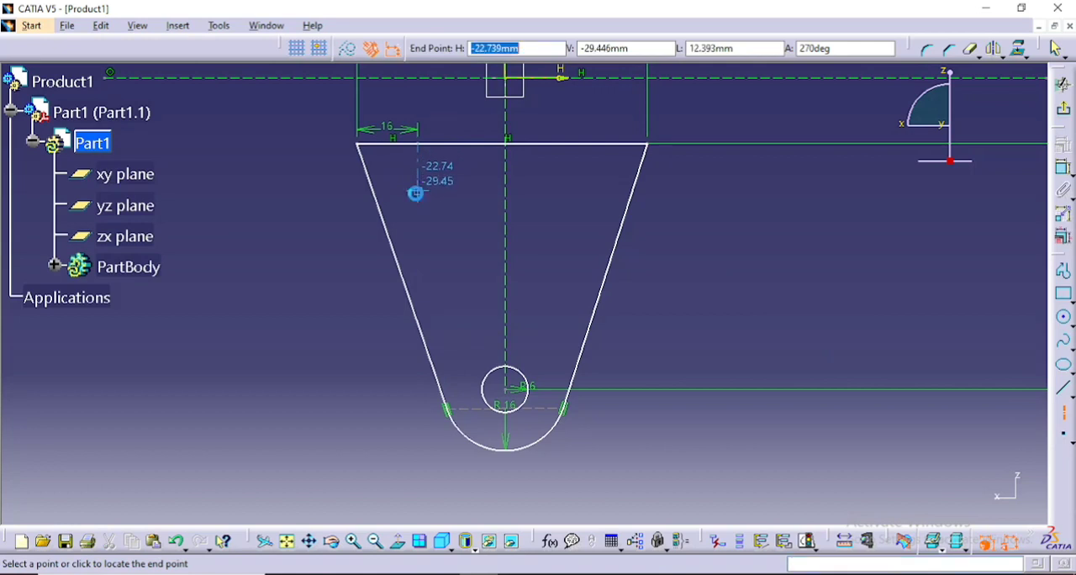
pyautogui.press('Tab')
pyautogui.press('Tab')
pyautogui.write('1')
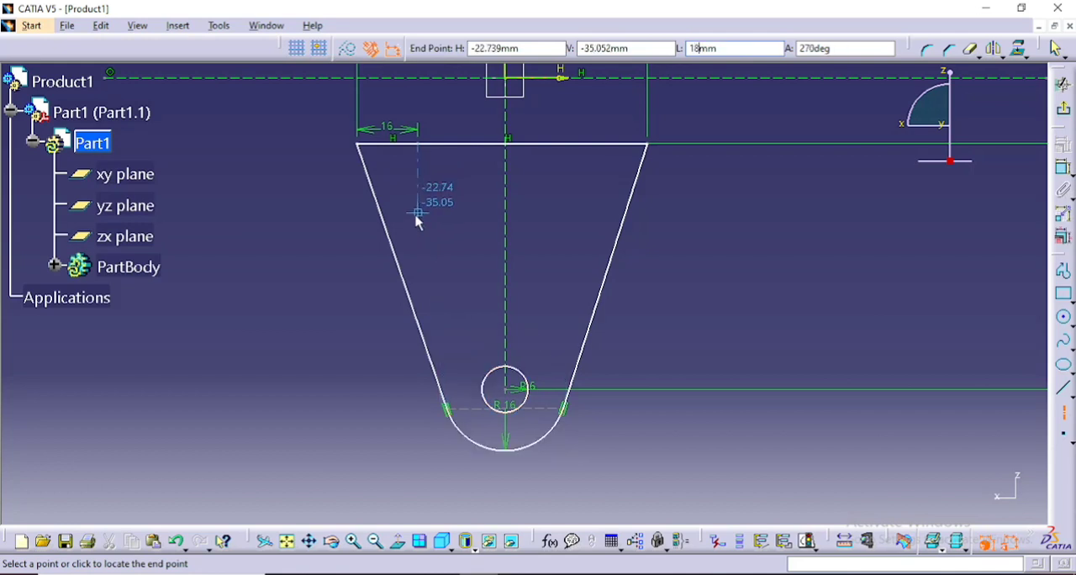
pyautogui.press('Return')
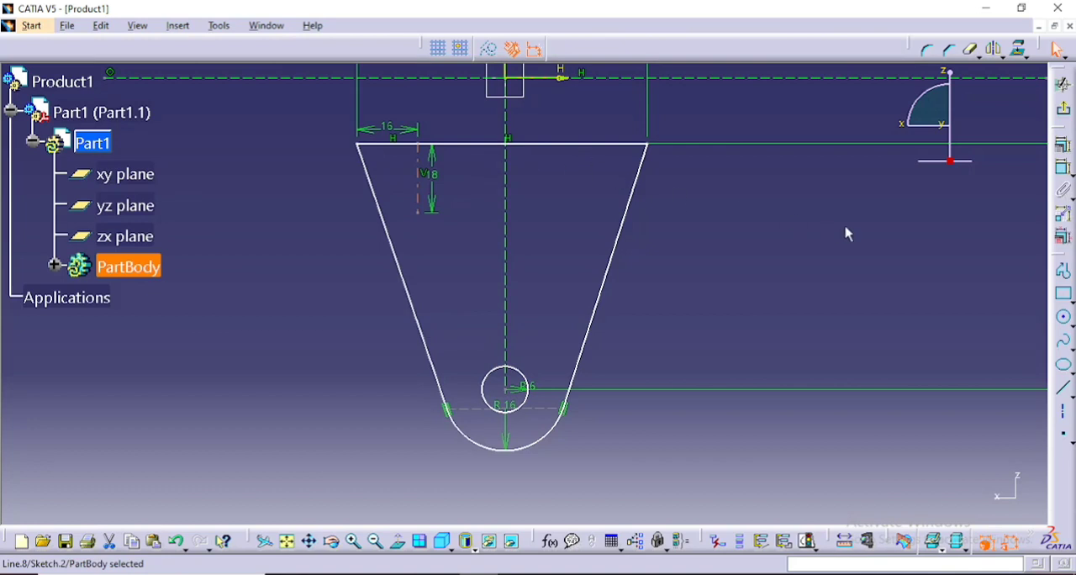
# - Draw a circle of radius 6 mm at the lower end of the 18 mm axis and mirror it about the central vertical axis
pyautogui.click(1064, 318)
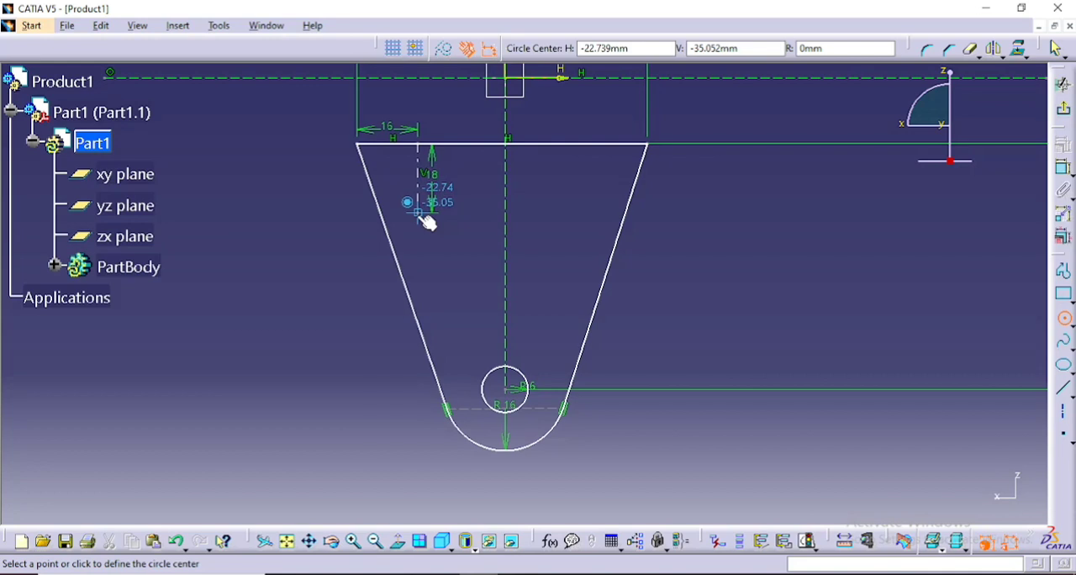
pyautogui.click(421, 214)
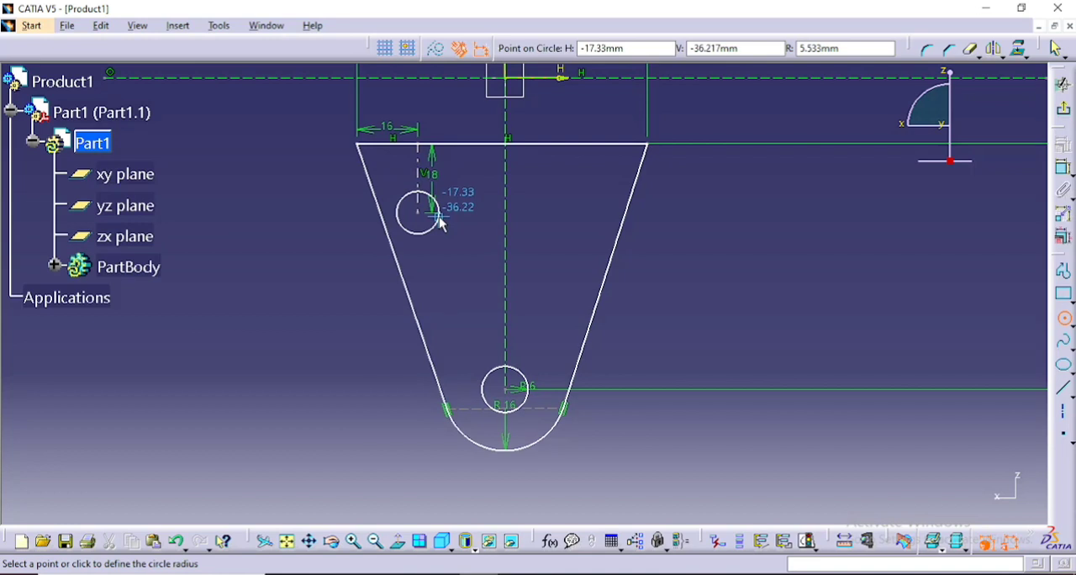
pyautogui.press('Tab')
pyautogui.press('Tab')
pyautogui.write('6')
pyautogui.press('Return')
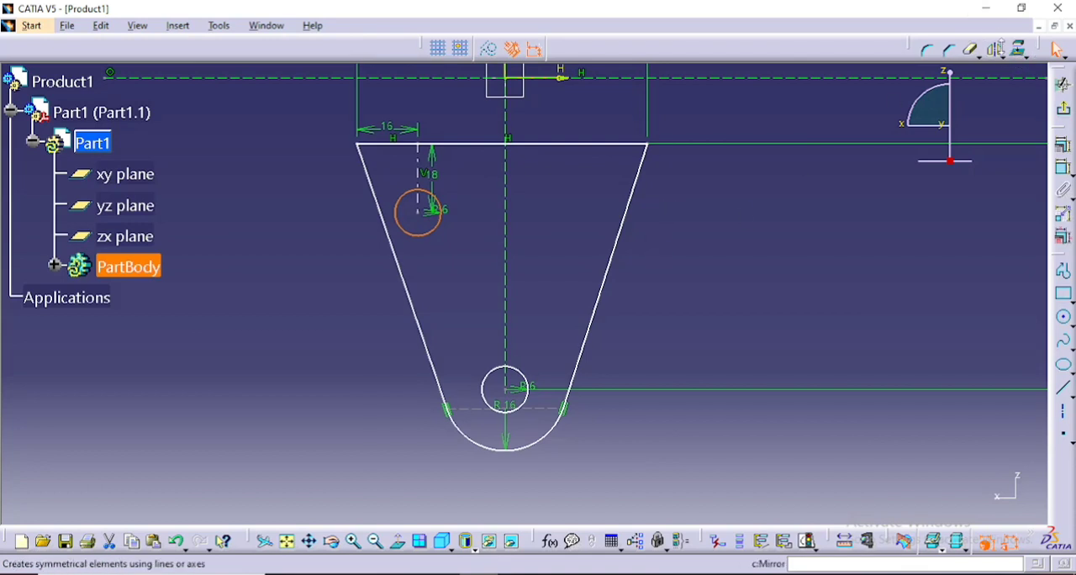
pyautogui.click(997, 50)
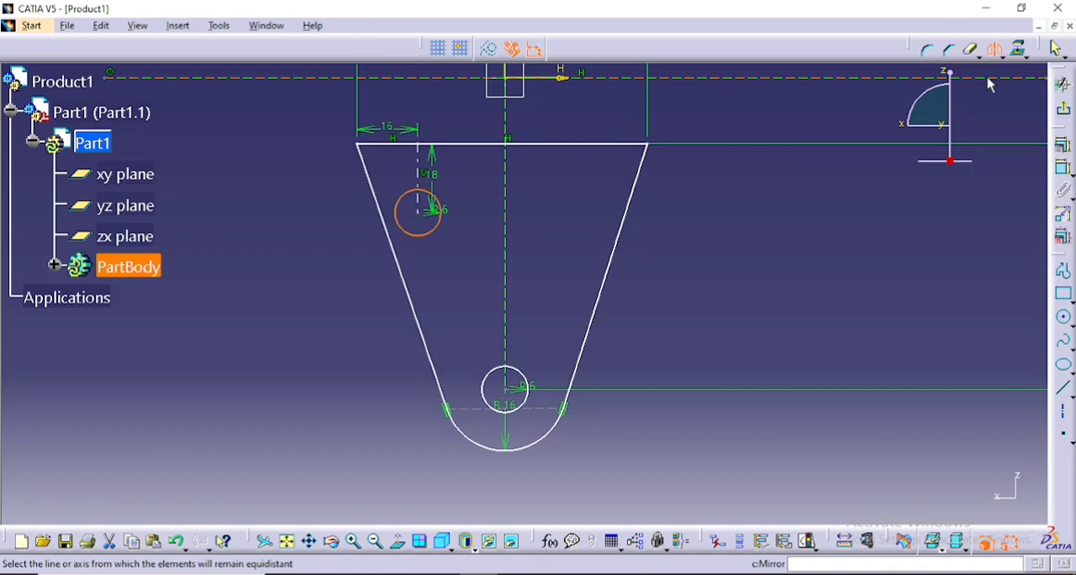
pyautogui.click(505, 225)
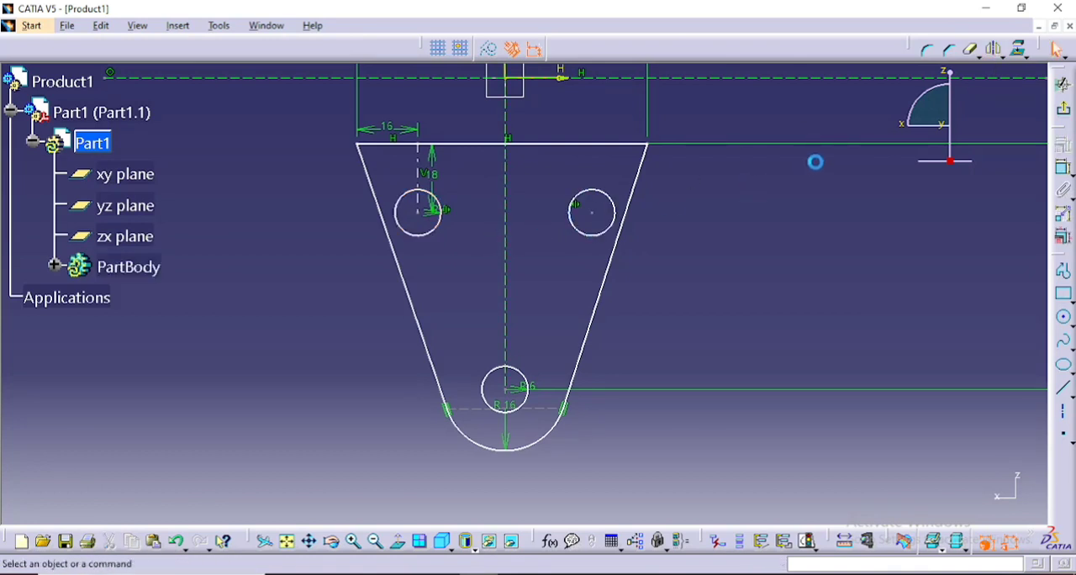
# - Delete the centre points of the two upper circles and of the lower circle
pyautogui.click(590, 213)
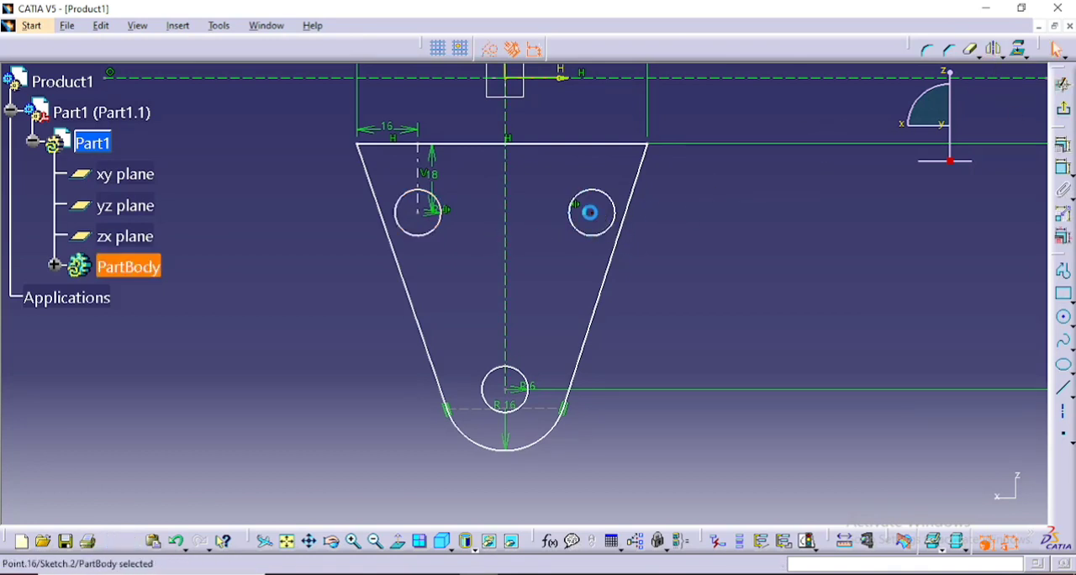
pyautogui.rightClick(590, 212)
pyautogui.click(683, 436)
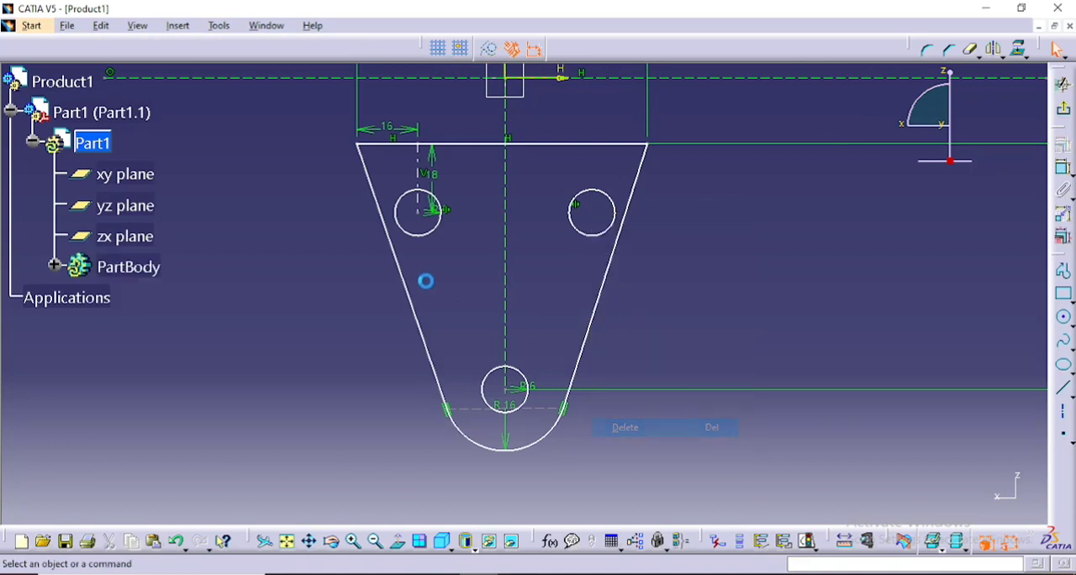
pyautogui.click(415, 211)
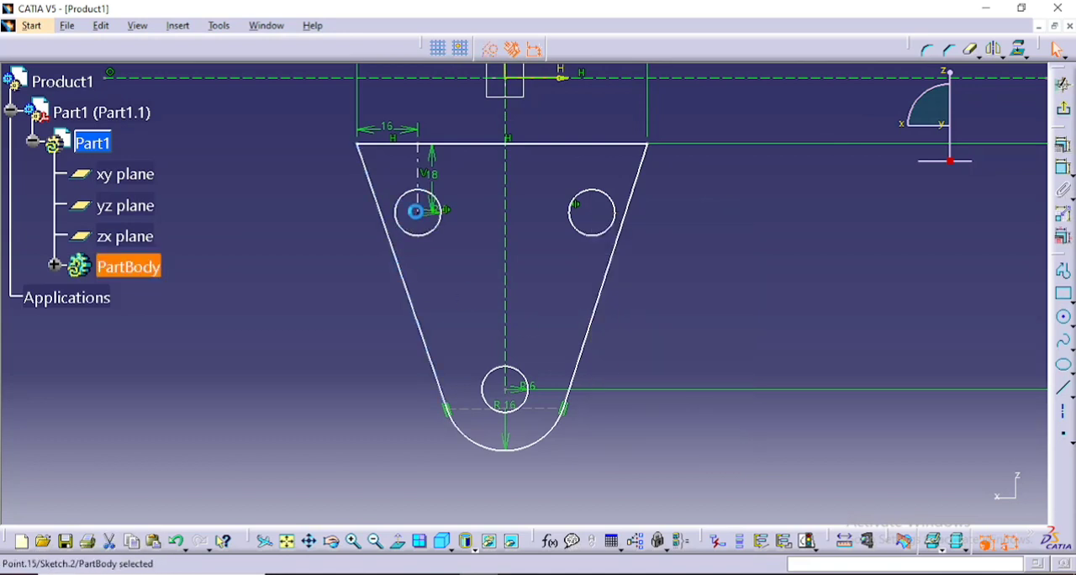
pyautogui.rightClick(416, 211)
pyautogui.click(533, 428)
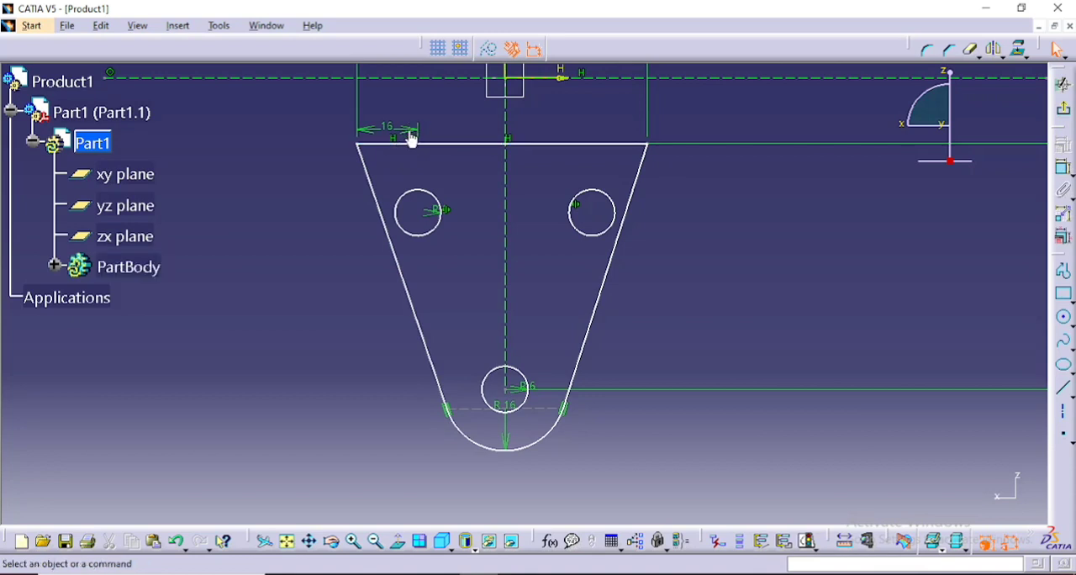
pyautogui.rightClick(509, 389)
pyautogui.click(547, 350)
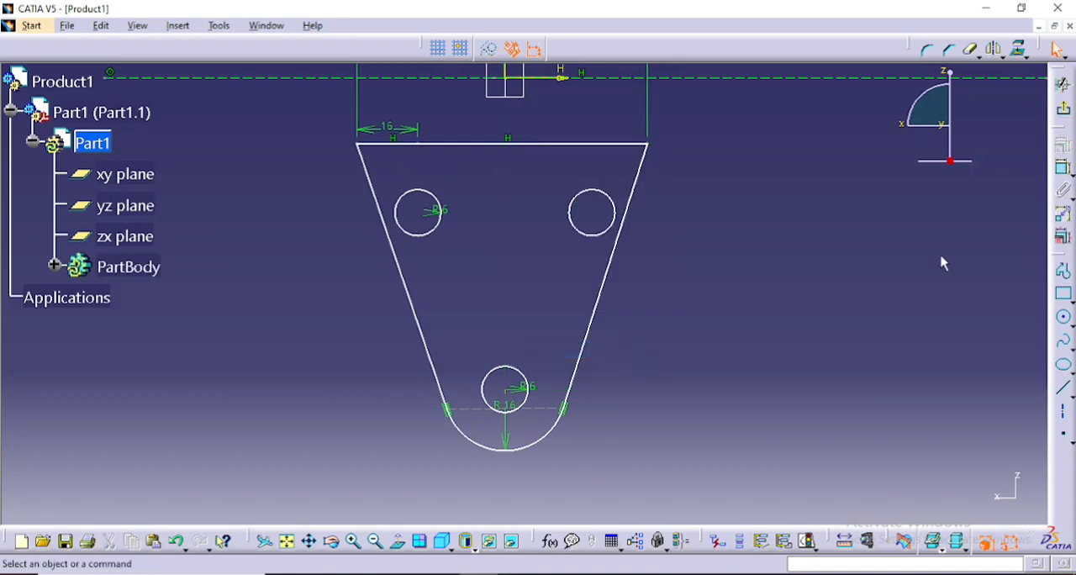
# - Exit the sketch and pad the profile with a length of 3 mm and mirrored extent
pyautogui.click(1063, 84)
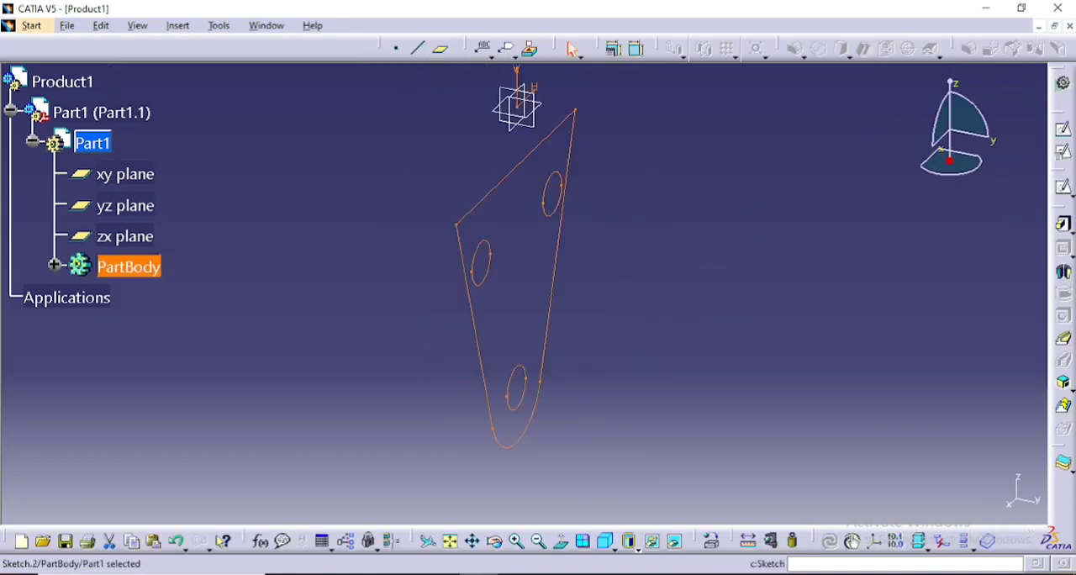
pyautogui.click(1064, 225)
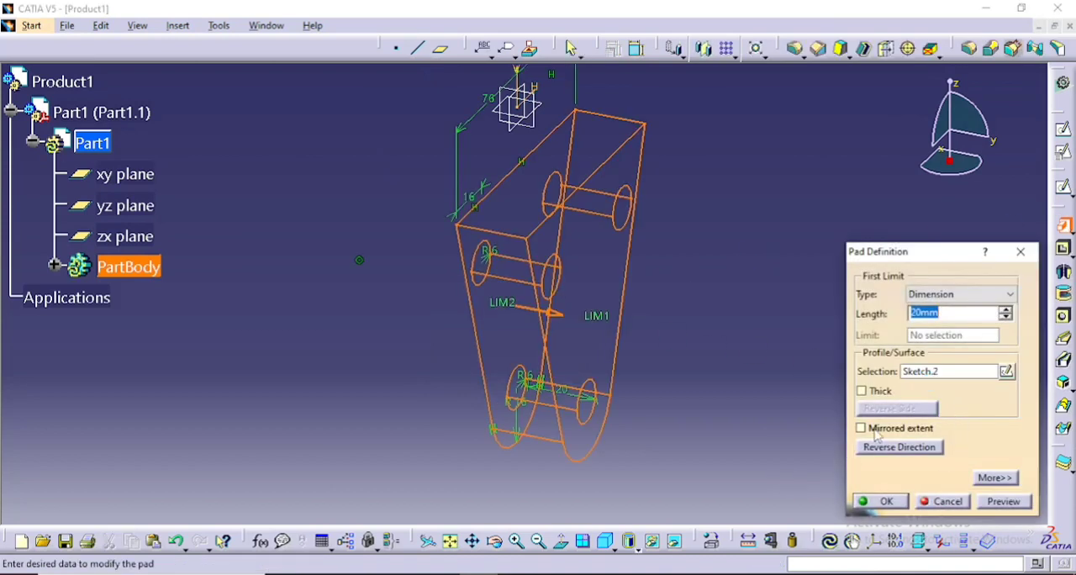
pyautogui.click(863, 429)
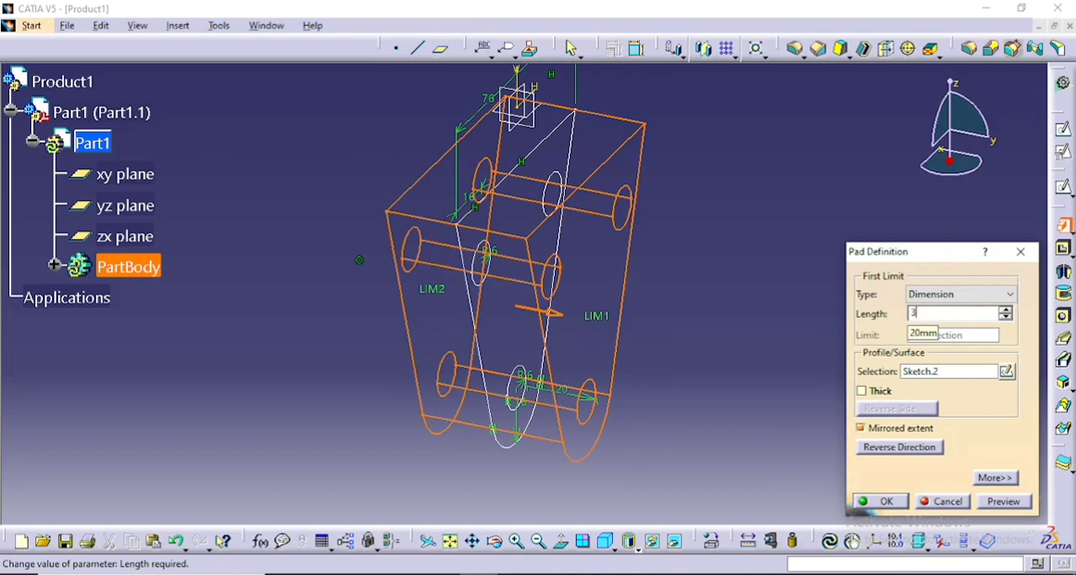
pyautogui.press('Return')
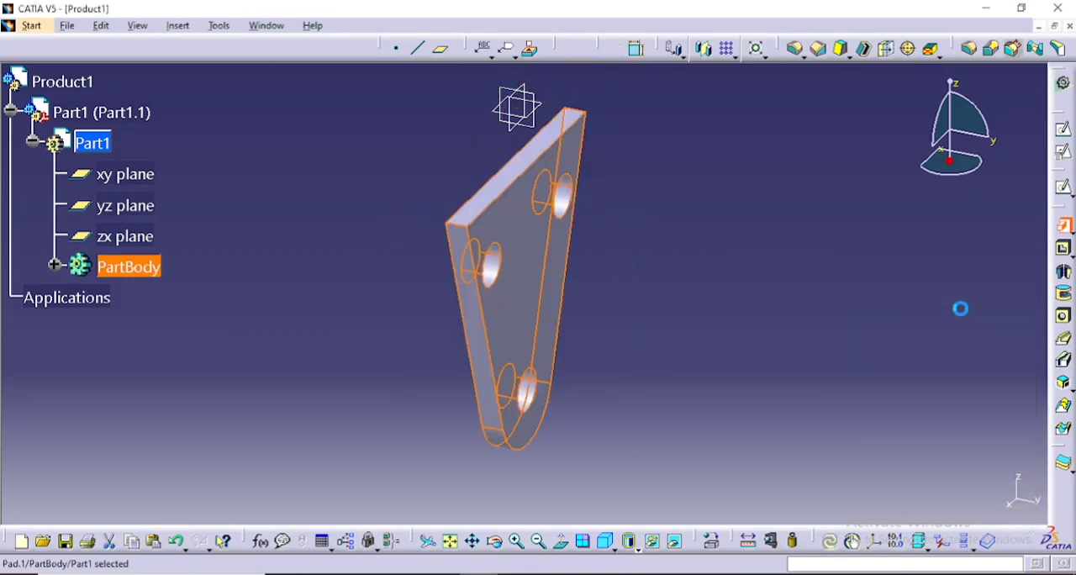
# - In a new sketch over the plate's top face, draw a centred rectangle at the origin, about 18 mm wide and 182 mm high
pyautogui.moveTo(747, 146)
pyautogui.mouseDown(button='middle')
pyautogui.moveTo(651, 204)
pyautogui.moveTo(697, 168)
pyautogui.mouseUp(button='middle')
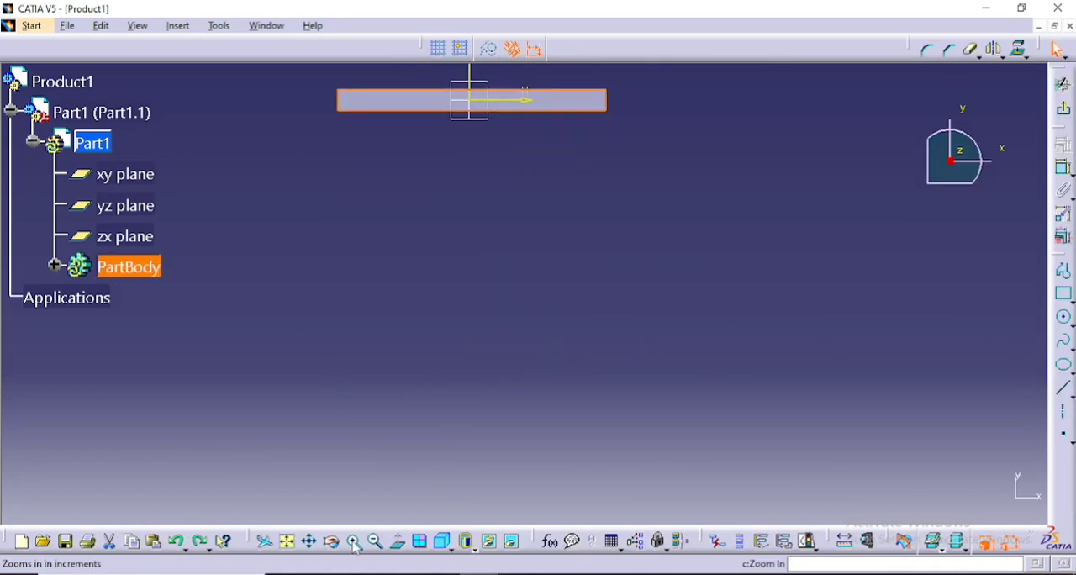
pyautogui.click(310, 541)
pyautogui.moveTo(475, 241); pyautogui.dragTo(515, 328)
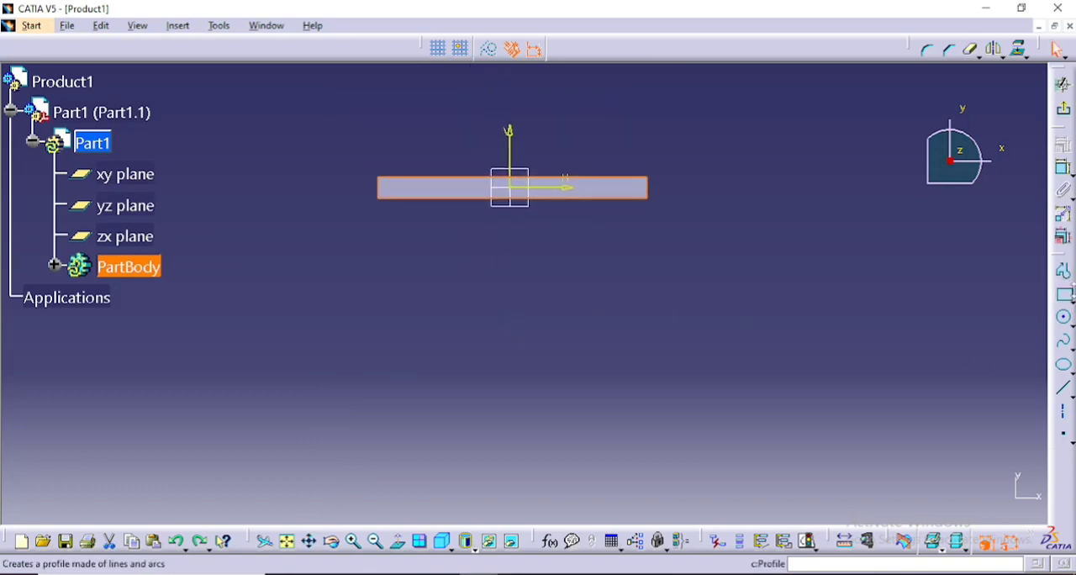
pyautogui.click(1072, 299)
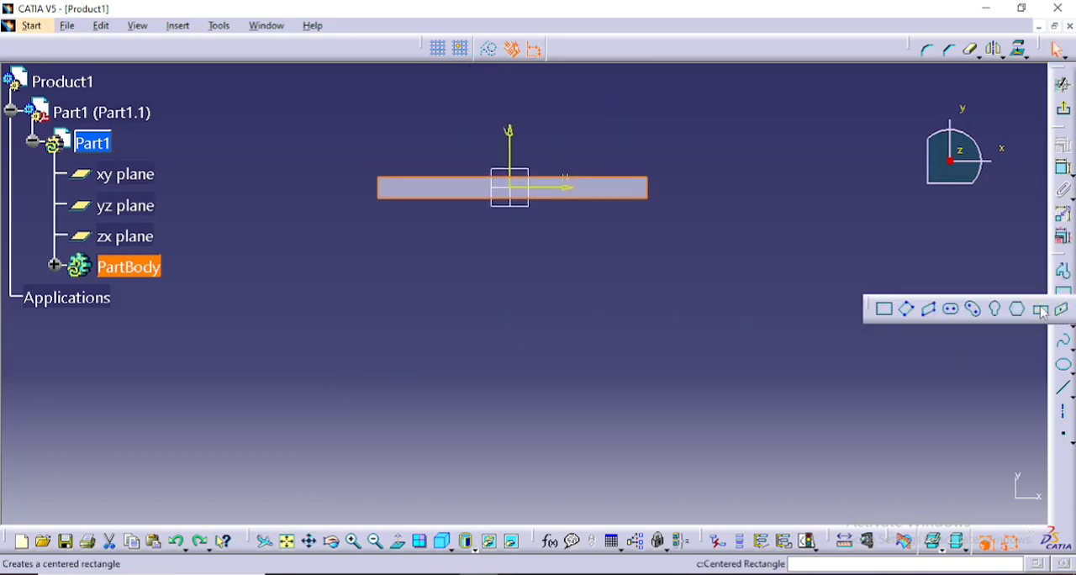
pyautogui.click(1038, 307)
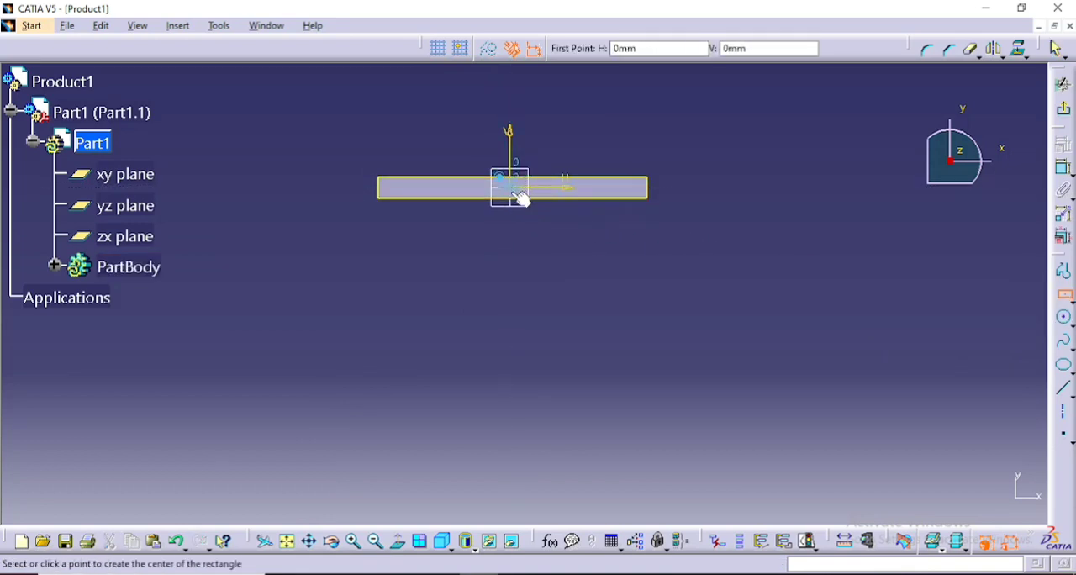
pyautogui.click(519, 195)
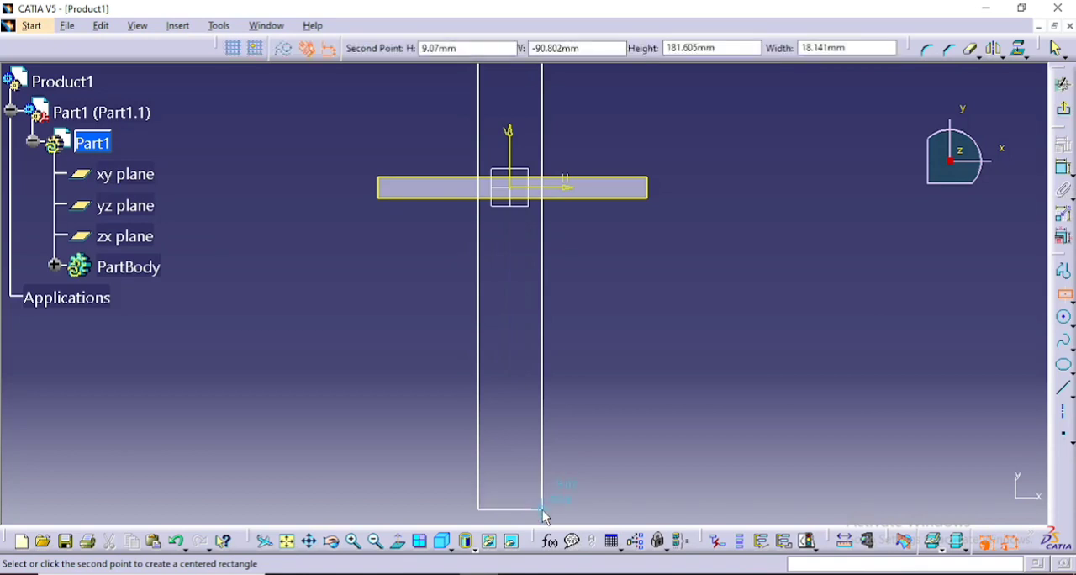
pyautogui.click(543, 510)
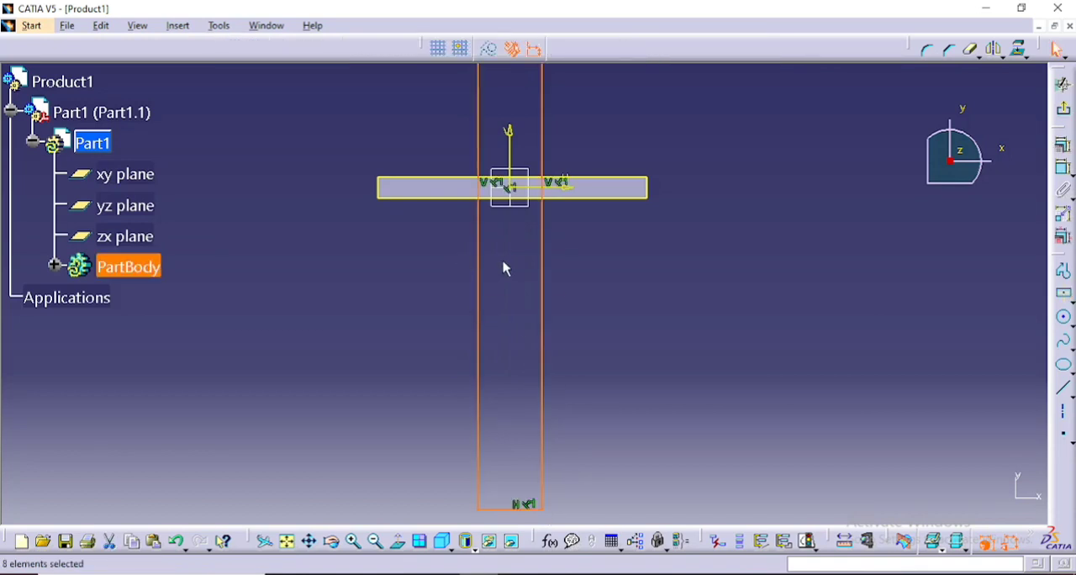
# - Draw a horizontal line about 18 mm long between the rectangle's two long sides, along the plate's lower edge in the sketch
pyautogui.moveTo(504, 268); pyautogui.dragTo(511, 396, button='middle')
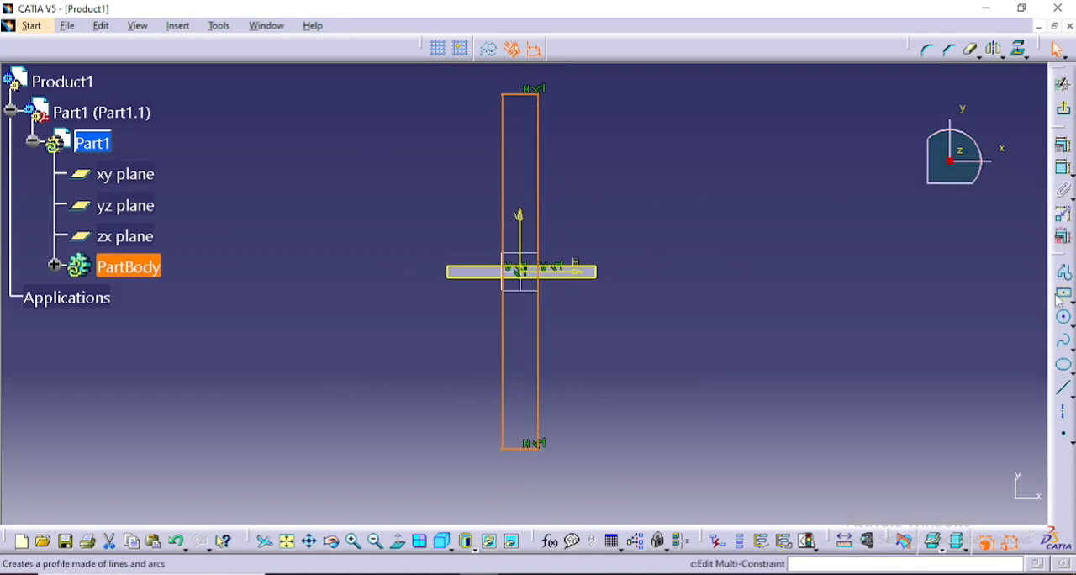
pyautogui.click(1064, 388)
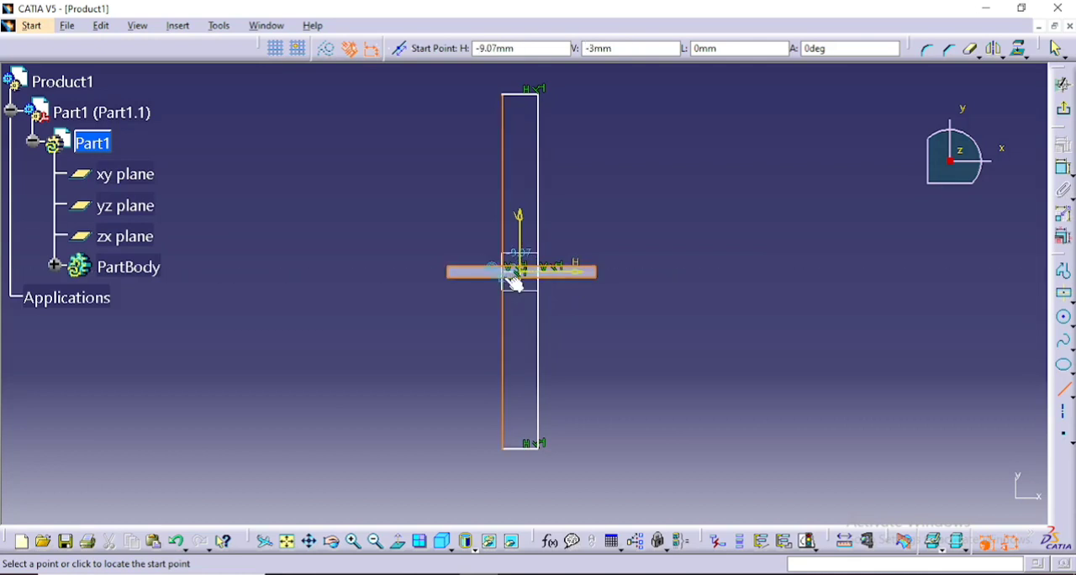
pyautogui.click(512, 281)
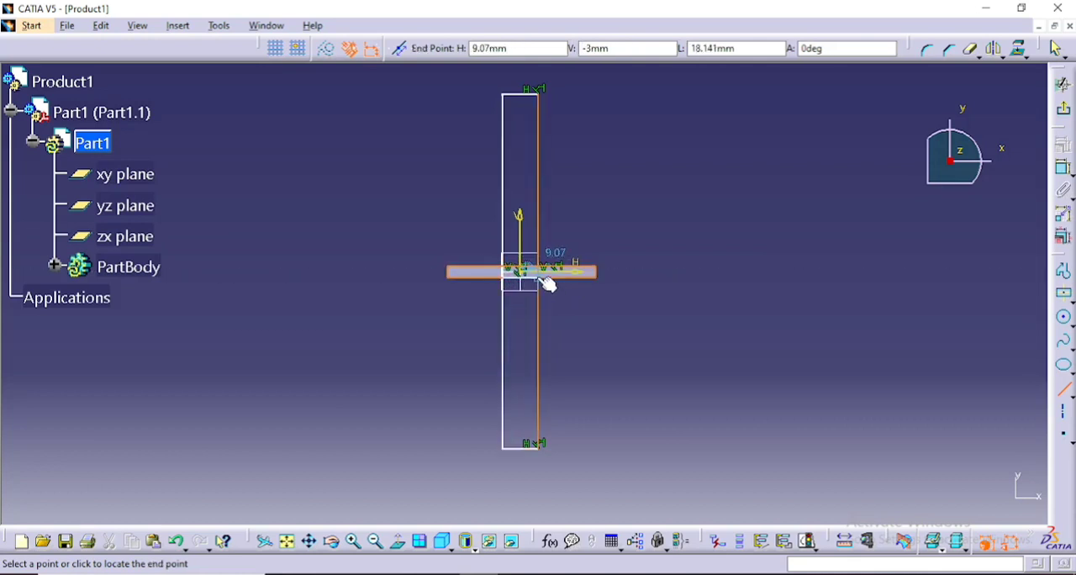
pyautogui.click(547, 284)
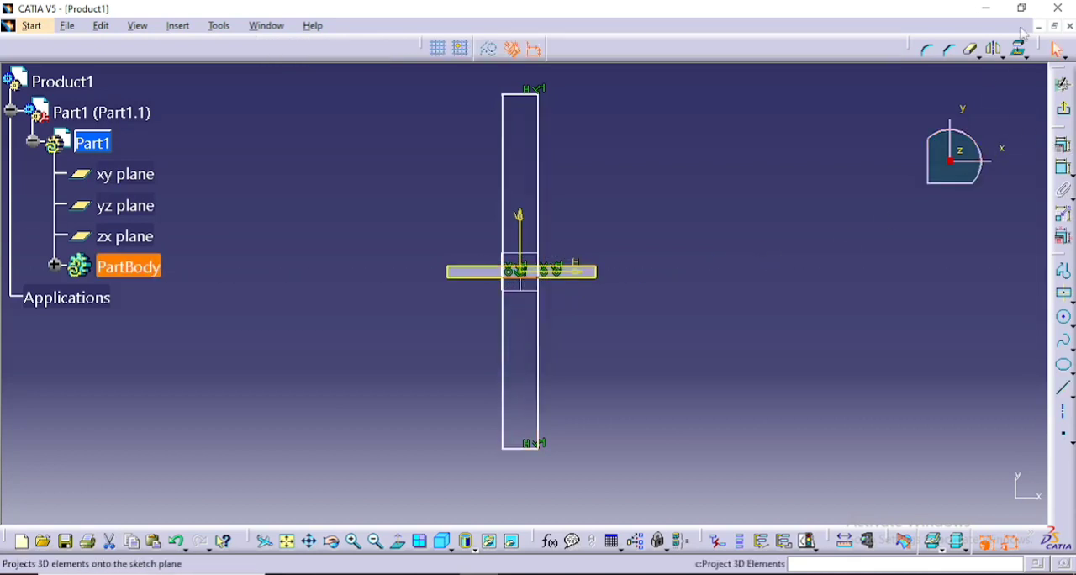
# - Quick-trim the rectangle's upper edge and the parts of both long sides above the horizontal line
pyautogui.click(971, 49)
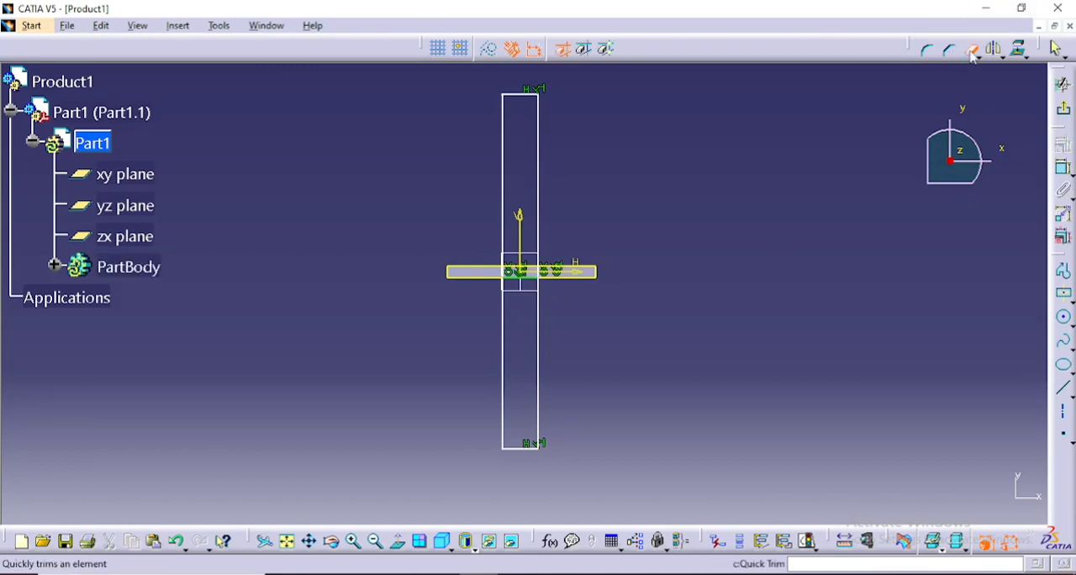
pyautogui.click(528, 99)
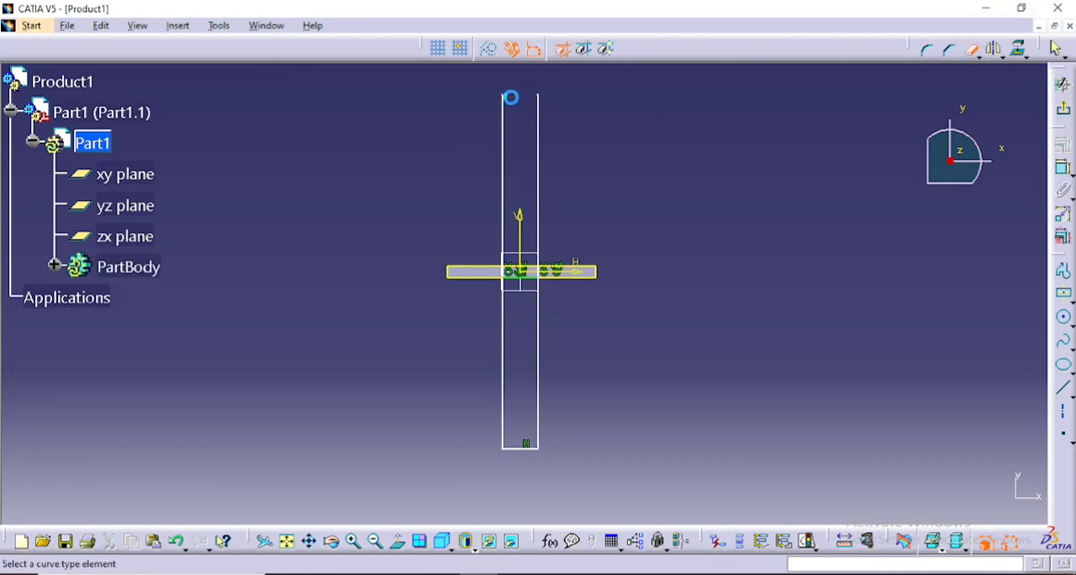
pyautogui.click(513, 136)
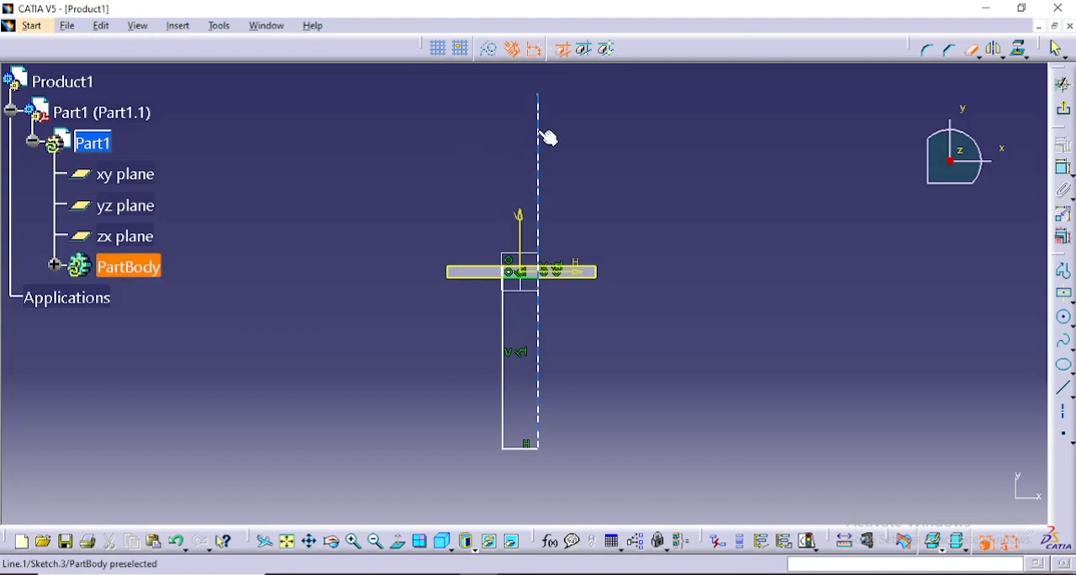
pyautogui.click(550, 140)
pyautogui.moveTo(565, 236); pyautogui.dragTo(555, 101, button='middle')
pyautogui.moveTo(577, 389); pyautogui.dragTo(569, 250, button='middle')
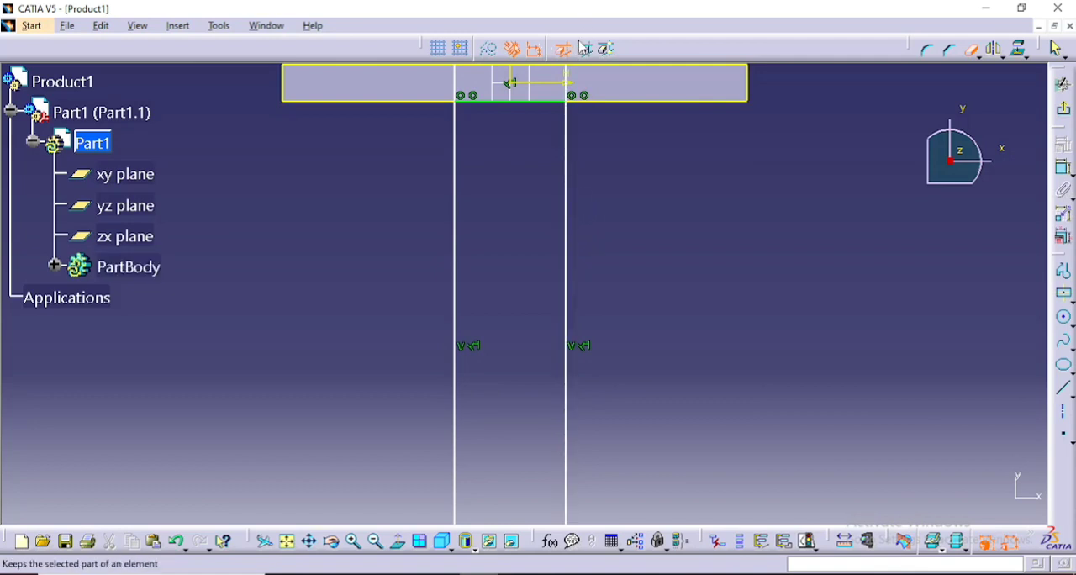
pyautogui.click(564, 74)
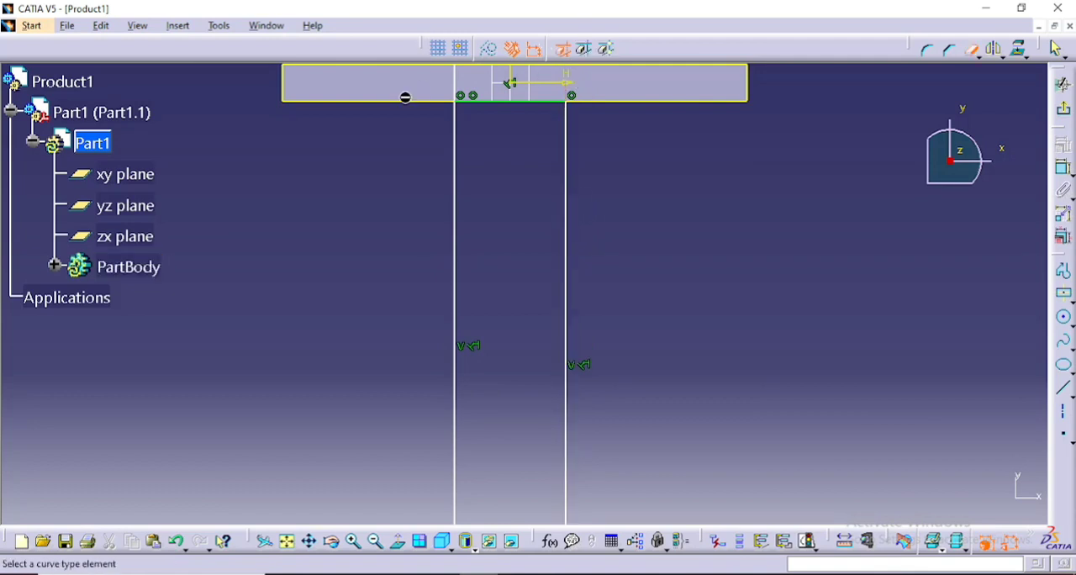
pyautogui.click(463, 84)
# - Dimension the remaining rectangle's long side and set its length to 100 mm
pyautogui.click(1063, 167)
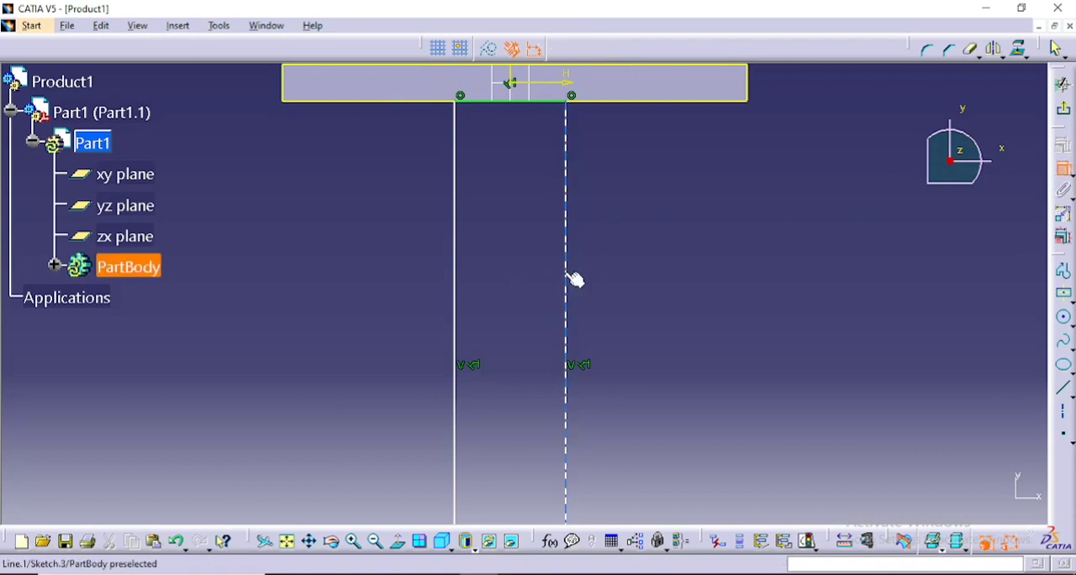
pyautogui.click(567, 277)
pyautogui.click(738, 334)
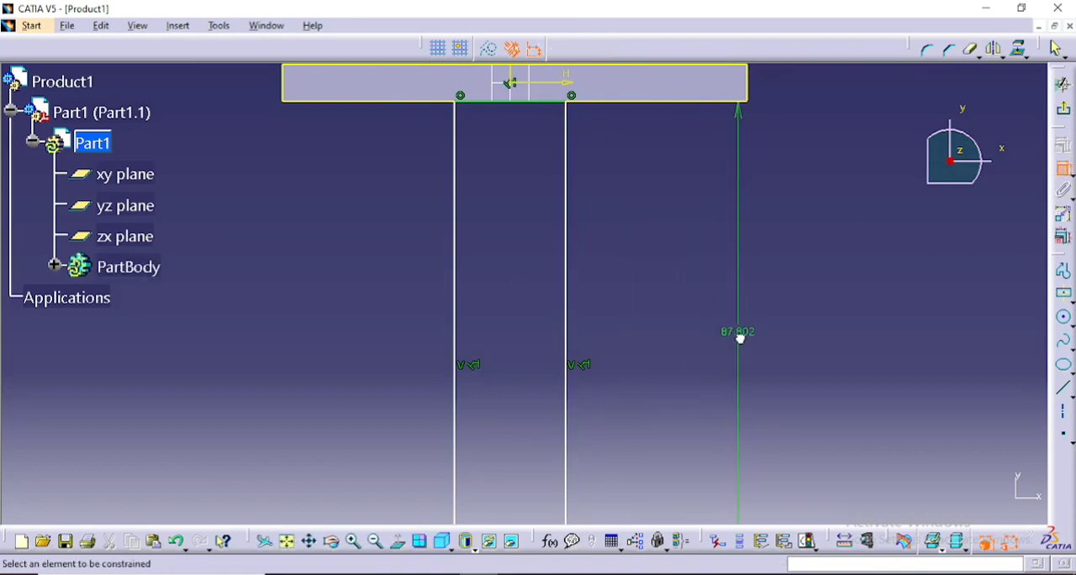
pyautogui.doubleClick(740, 337)
pyautogui.write('1')
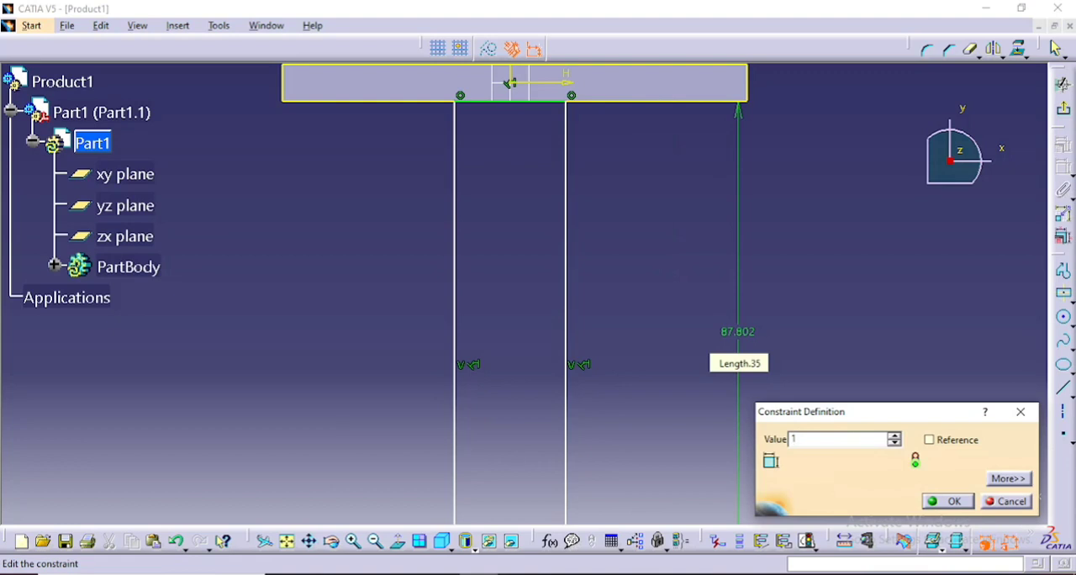
pyautogui.write('00')
pyautogui.press('Return')
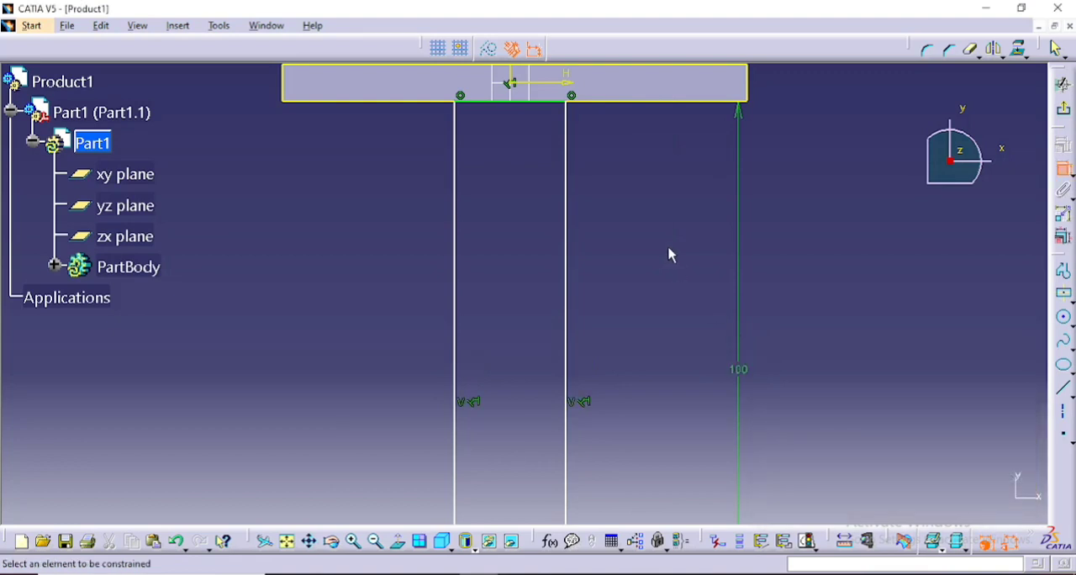
# - Dimension the rectangle's short lower edge and set its width to 6 mm
pyautogui.moveTo(668, 267)
pyautogui.mouseDown(button='middle')
pyautogui.moveTo(680, 352)
pyautogui.moveTo(681, 237)
pyautogui.mouseUp(button='middle')
pyautogui.click(527, 383)
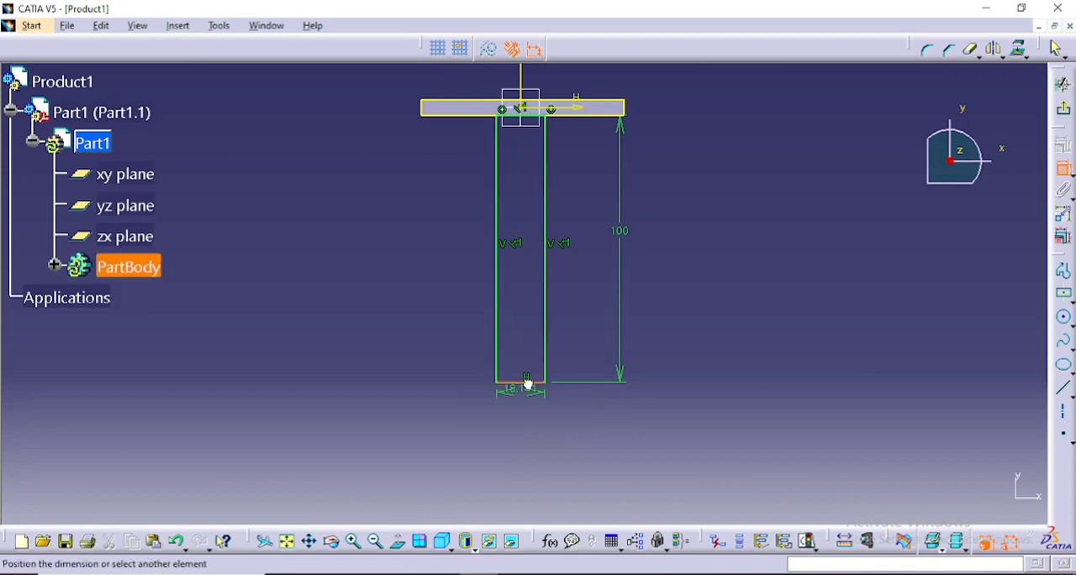
pyautogui.click(860, 327)
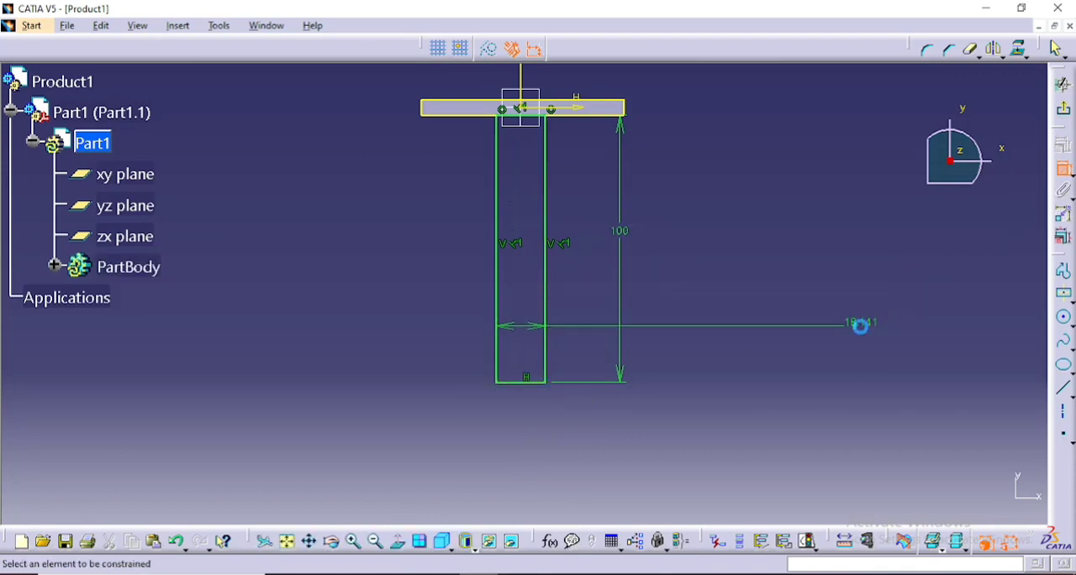
pyautogui.doubleClick(860, 327)
pyautogui.write('6mm')
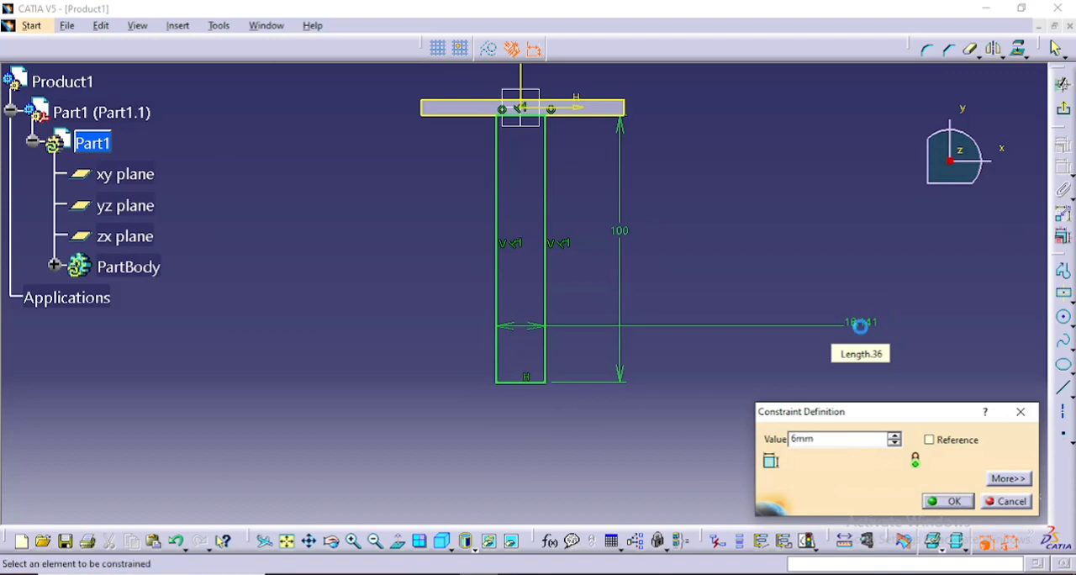
pyautogui.press('Return')
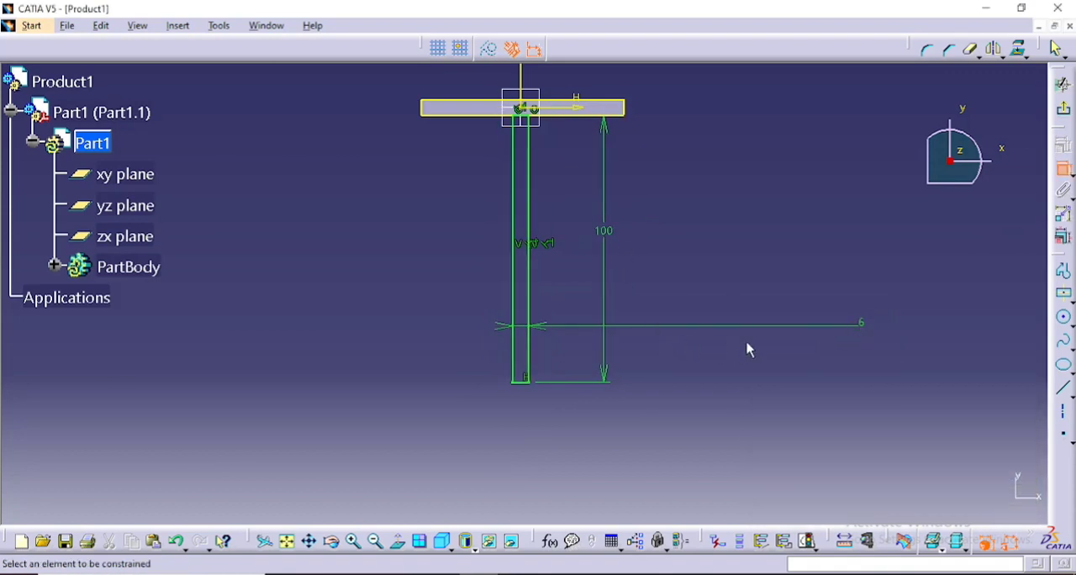
# - Delete the projected outline of the plate's top face from the sketch
pyautogui.moveTo(630, 121); pyautogui.dragTo(634, 178, button='middle')
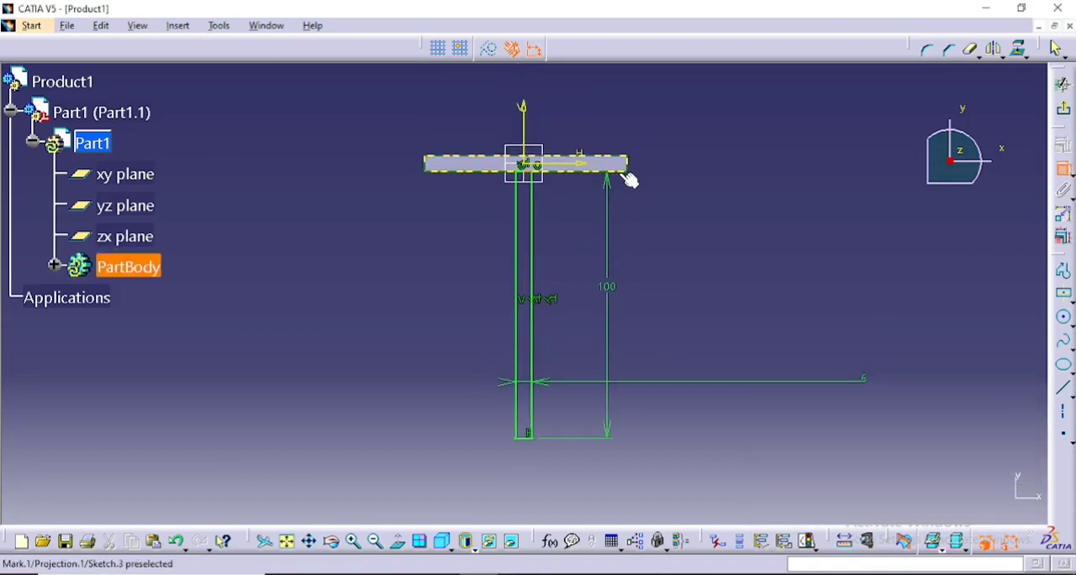
pyautogui.rightClick(621, 179)
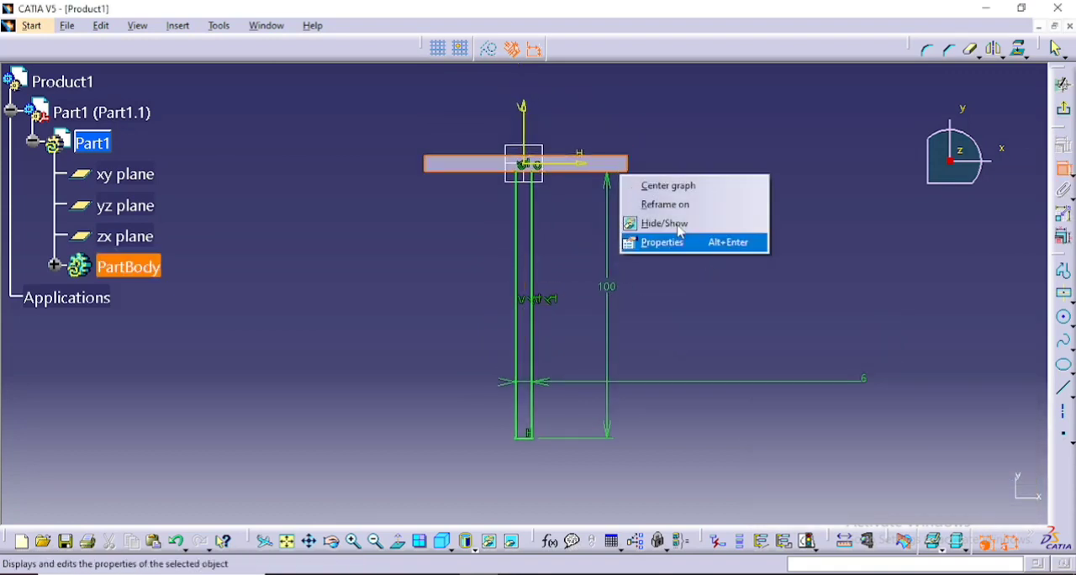
pyautogui.click(578, 174)
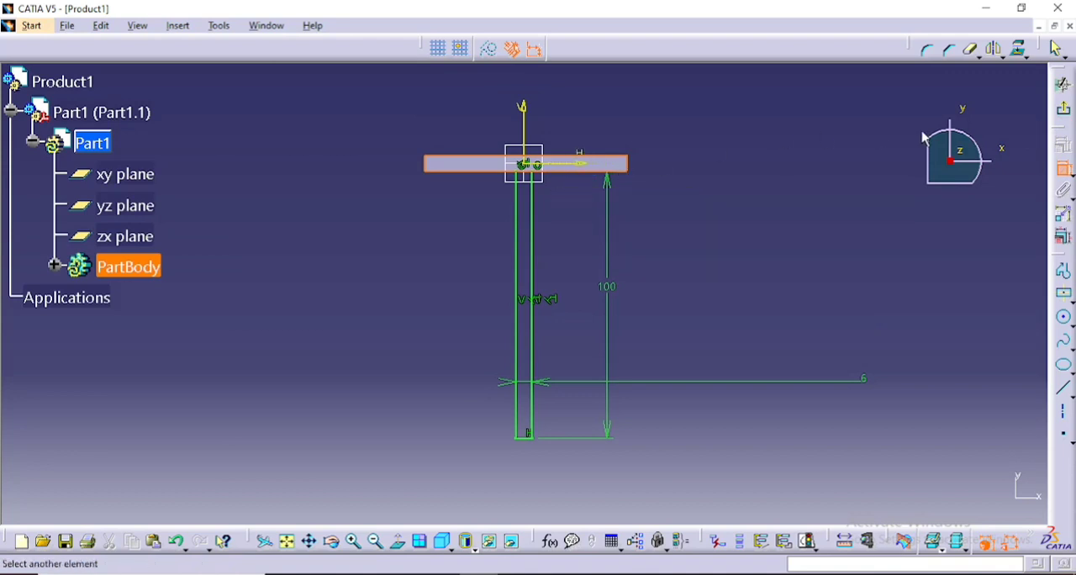
pyautogui.click(1057, 167)
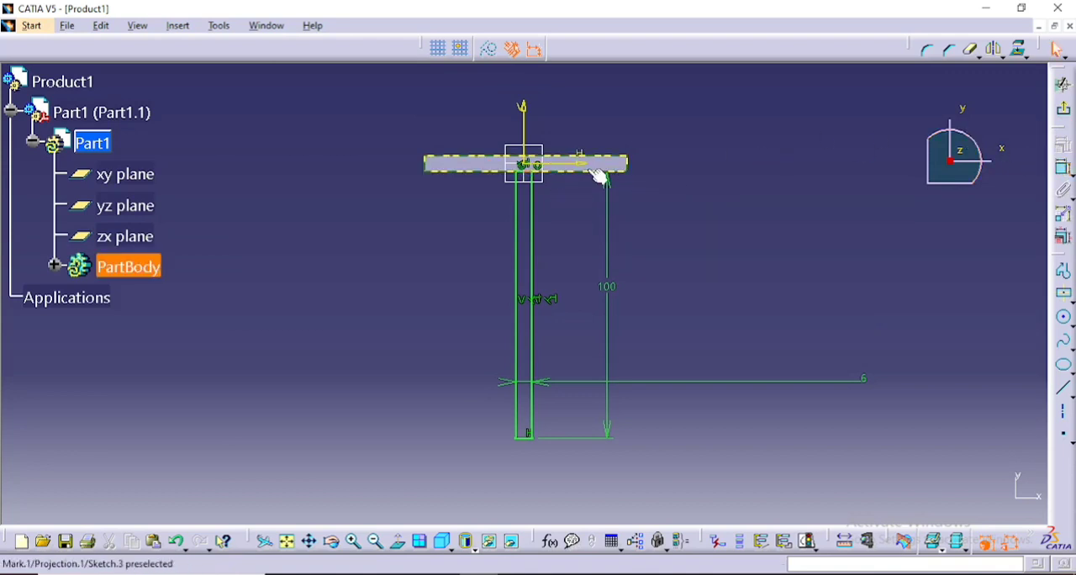
pyautogui.rightClick(600, 177)
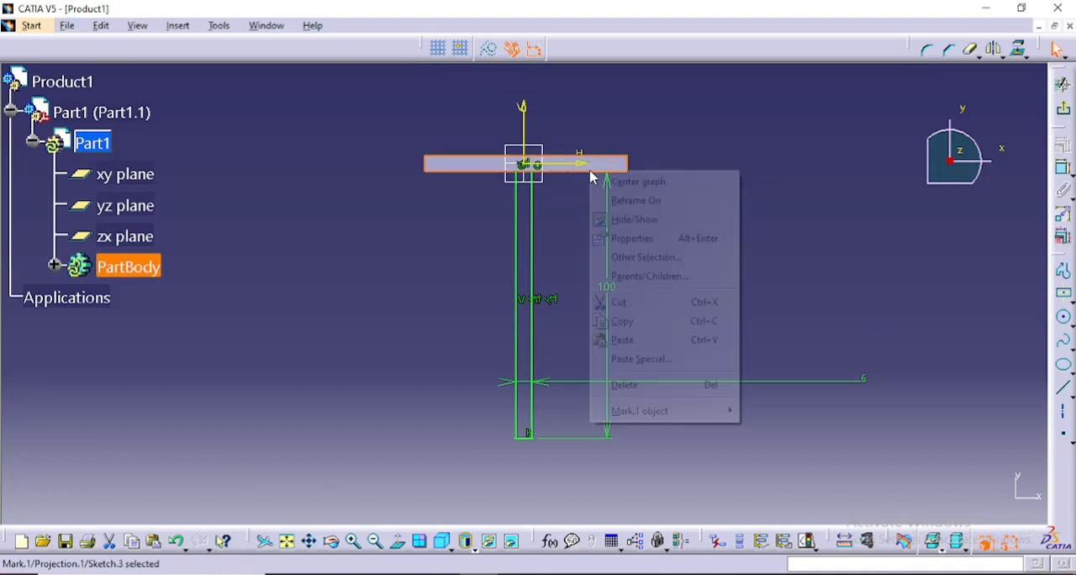
pyautogui.click(629, 385)
# - Exit the sketch and pad the 100 mm by 6 mm profile with a length of 35+35 mm in the reversed direction
pyautogui.click(1064, 107)
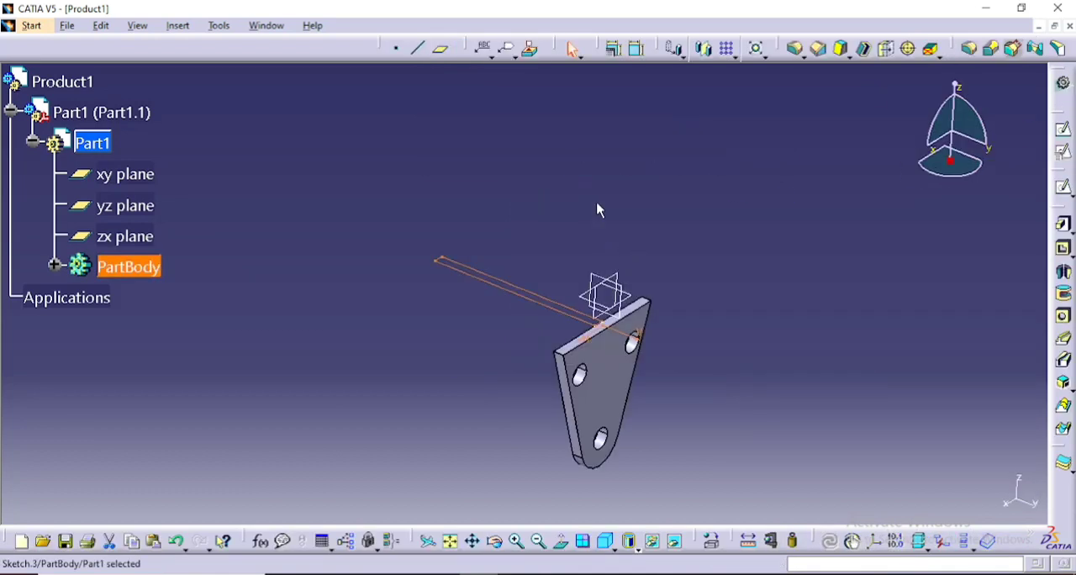
pyautogui.moveTo(597, 210); pyautogui.dragTo(519, 234, button='middle')
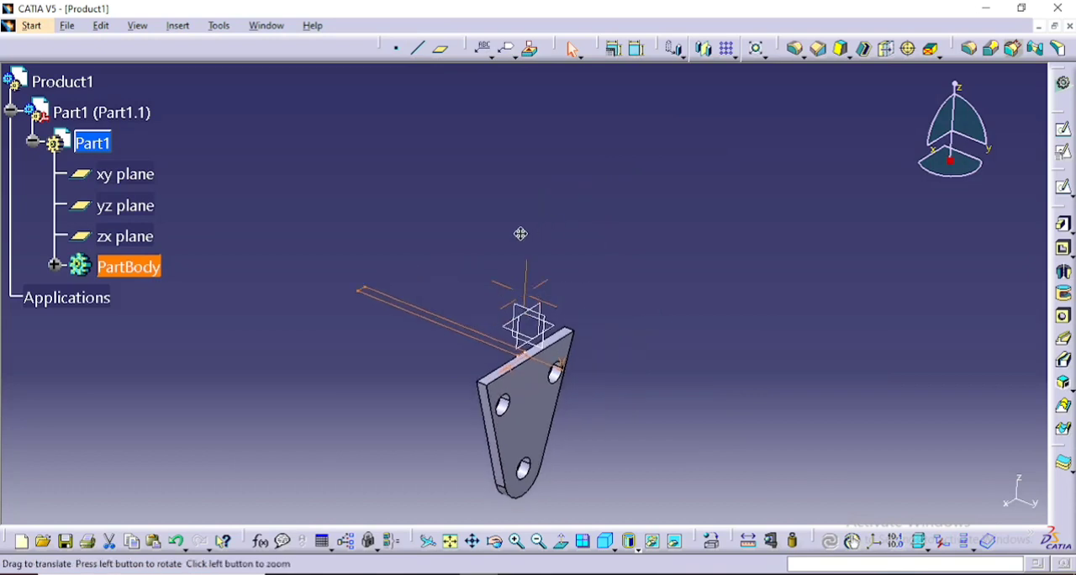
pyautogui.click(1064, 225)
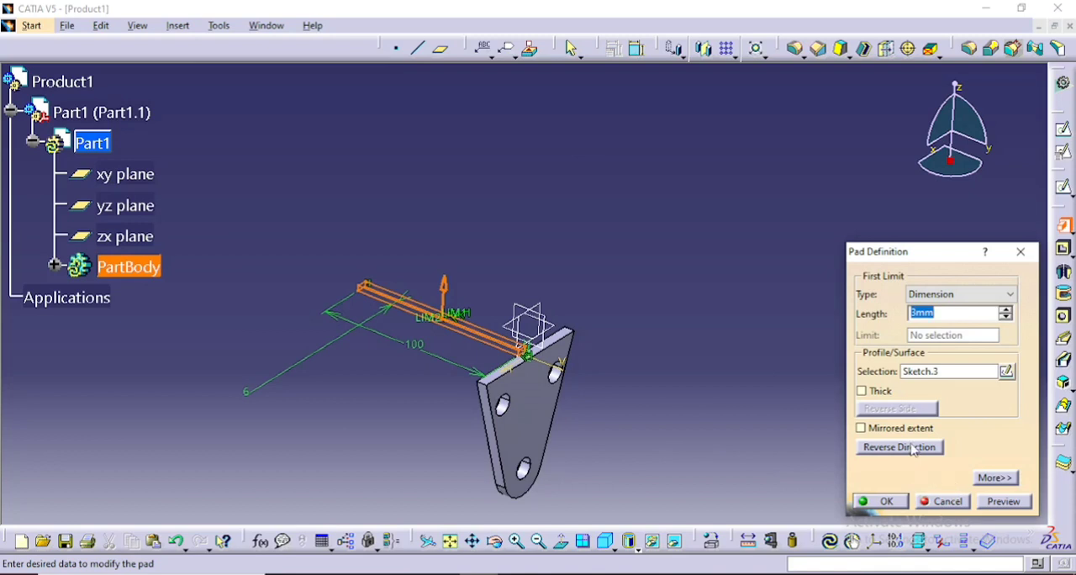
pyautogui.click(912, 447)
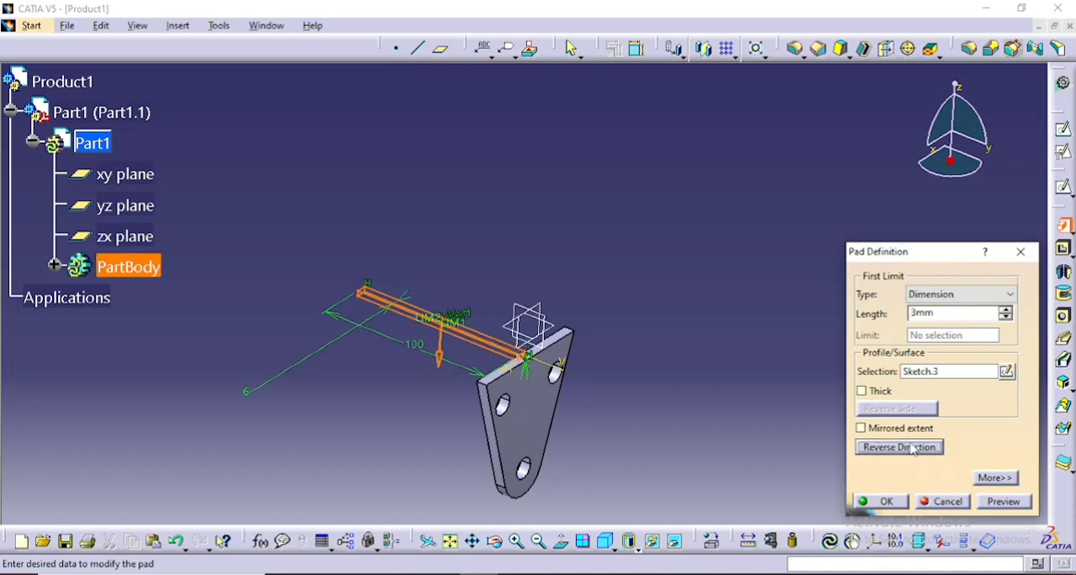
pyautogui.click(941, 311)
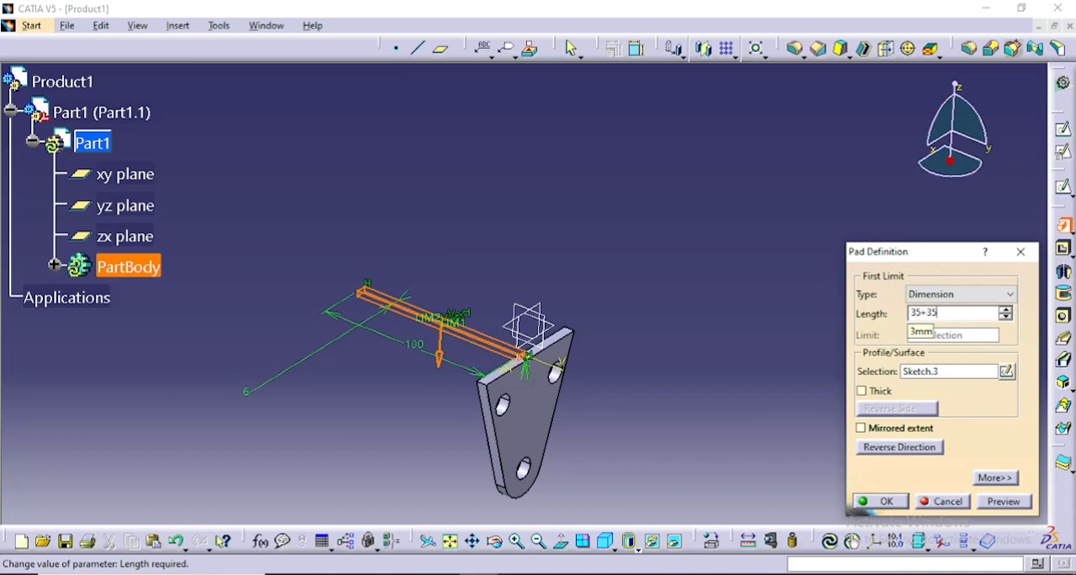
pyautogui.press('Return')
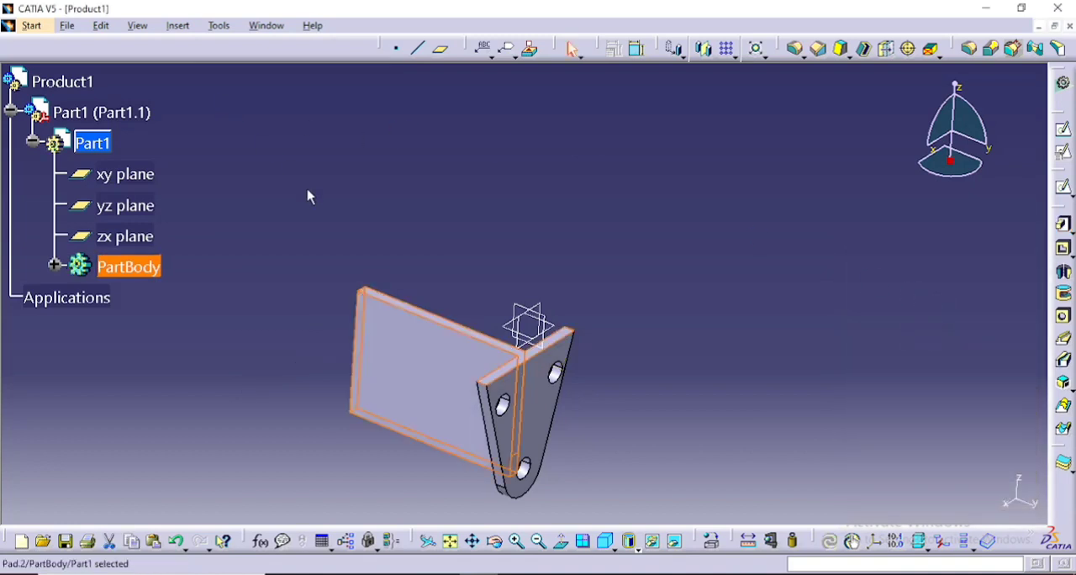
# - Start a new sketch on the narrow upper face of the plate that projects from the bracket
pyautogui.moveTo(308, 196); pyautogui.dragTo(397, 230, button='middle')
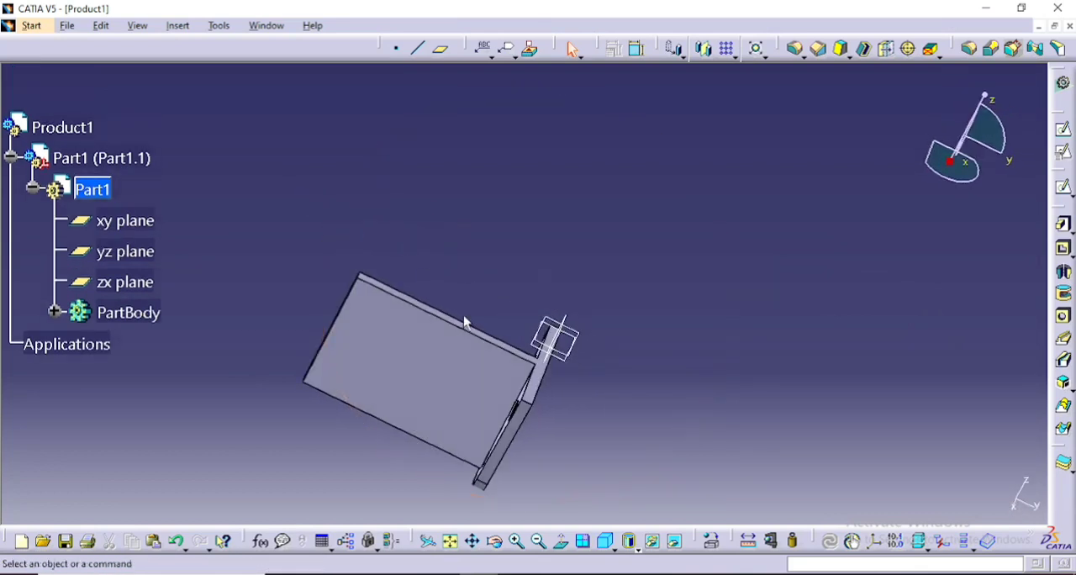
pyautogui.moveTo(466, 323); pyautogui.dragTo(401, 348, button='middle')
pyautogui.moveTo(329, 234); pyautogui.dragTo(446, 274, button='middle')
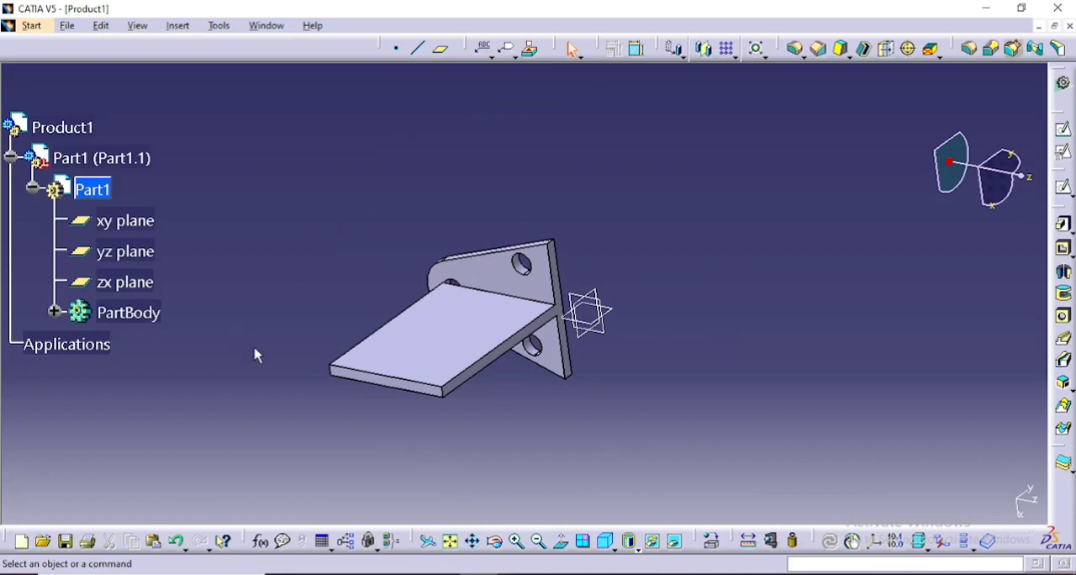
pyautogui.moveTo(257, 355); pyautogui.dragTo(452, 457, button='middle')
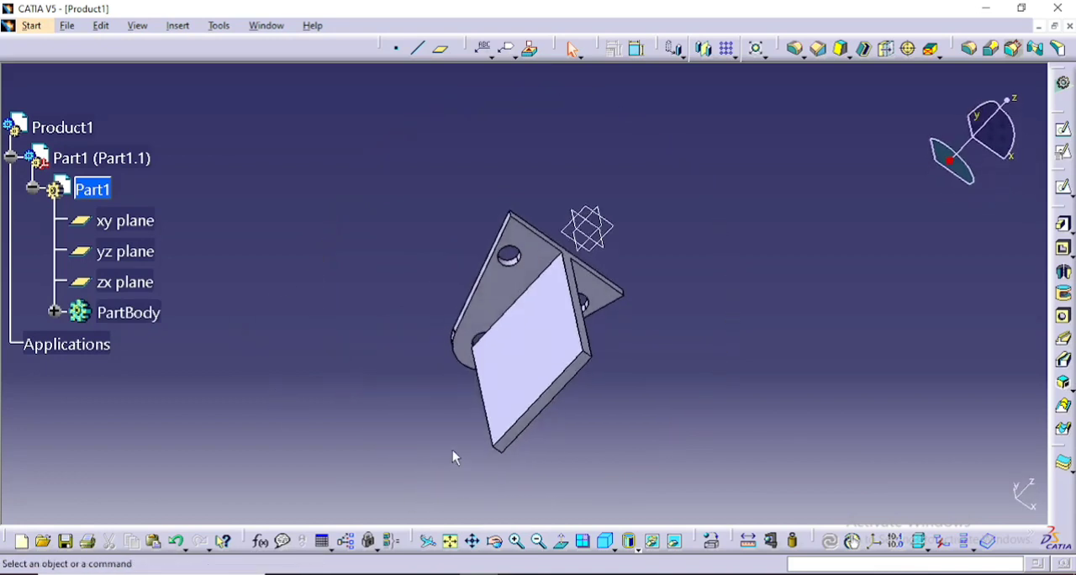
pyautogui.click(592, 352)
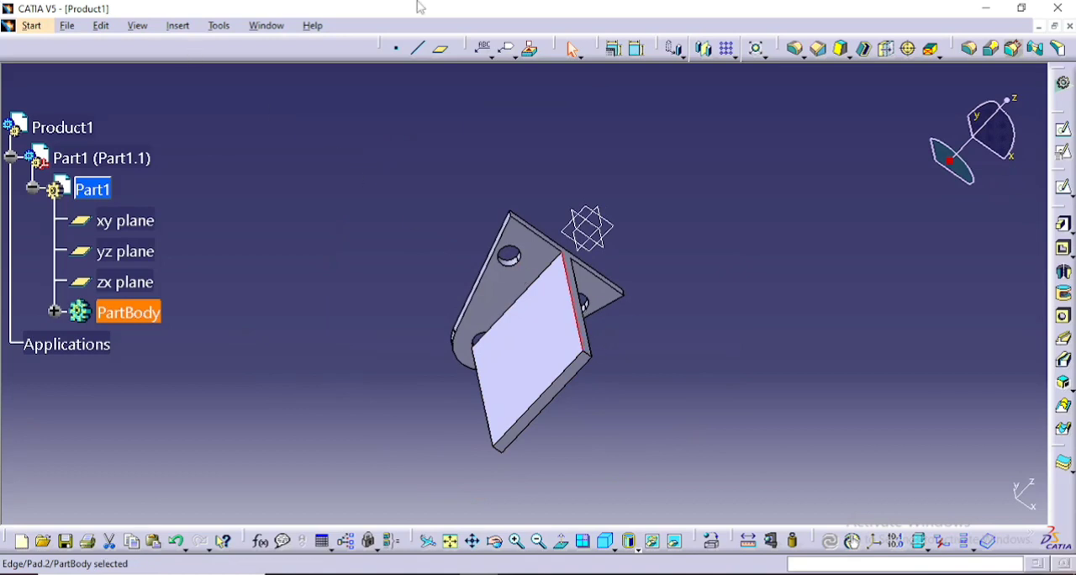
pyautogui.click(1063, 129)
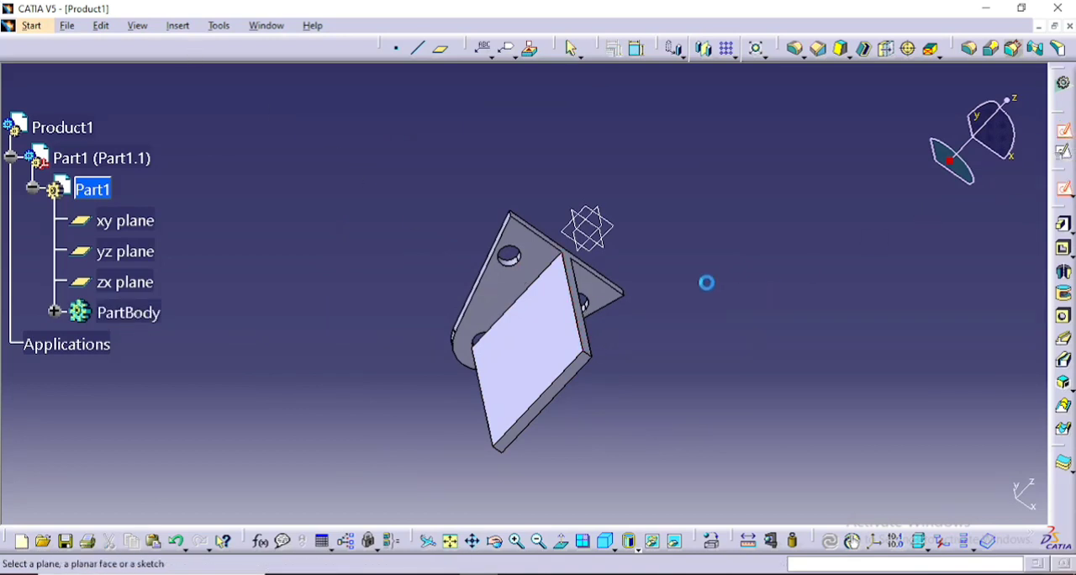
pyautogui.click(580, 282)
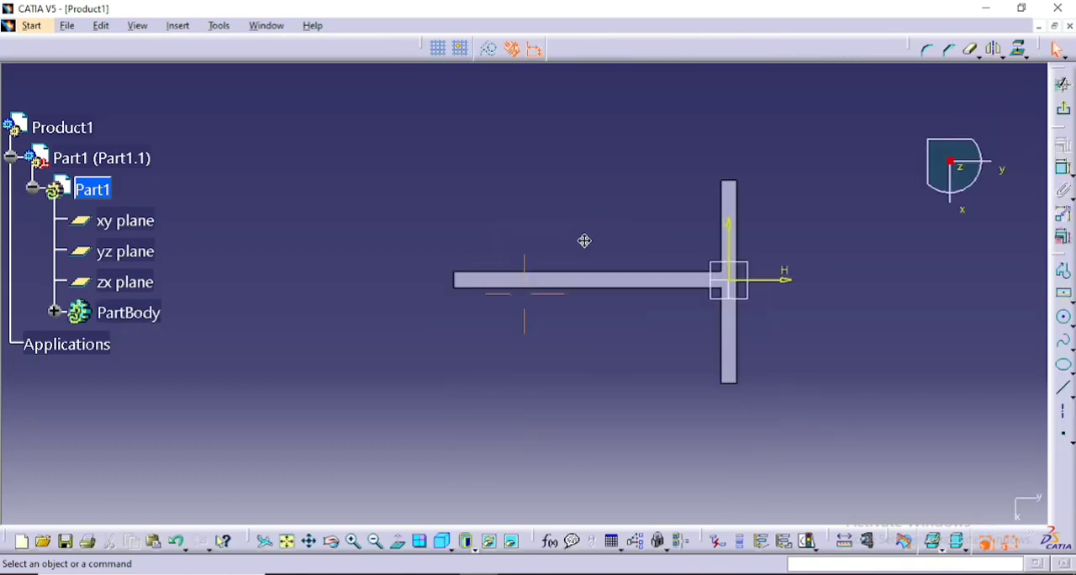
# - Project the outline of the T-shaped upper face into the sketch
pyautogui.moveTo(584, 242); pyautogui.dragTo(572, 118, button='middle')
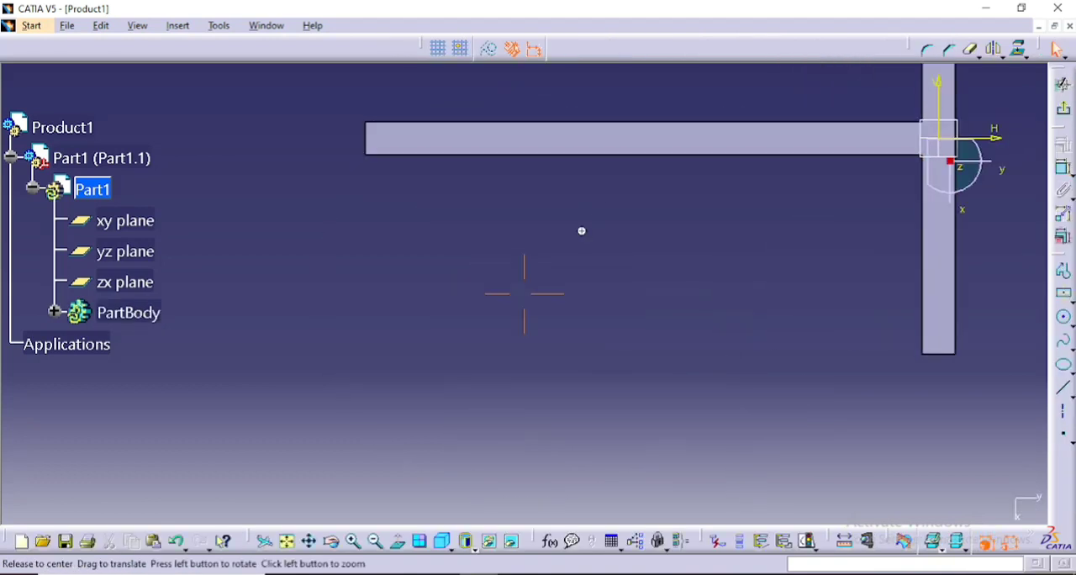
pyautogui.moveTo(581, 231); pyautogui.dragTo(546, 432, button='middle')
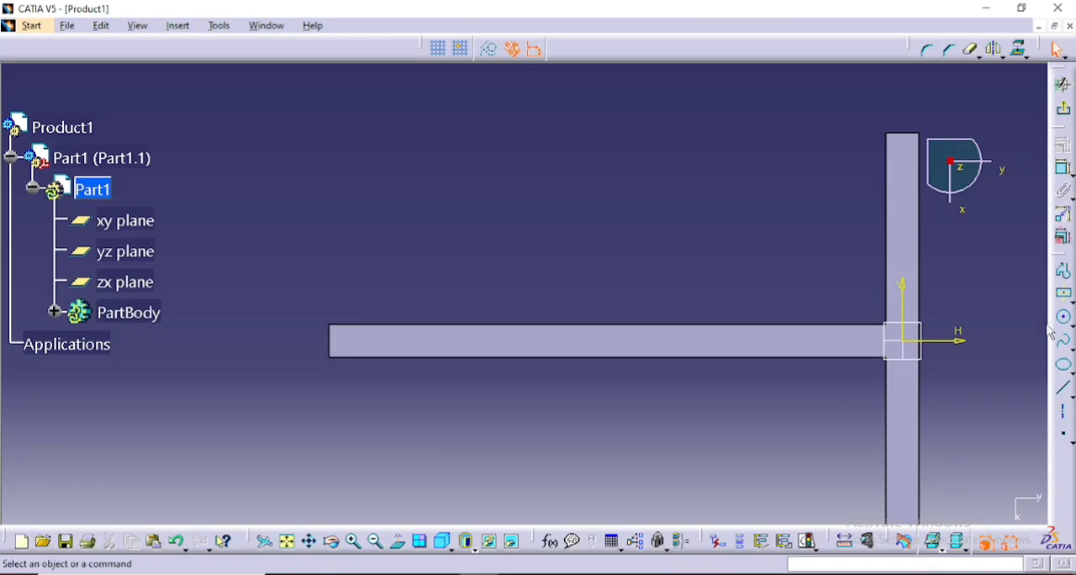
pyautogui.click(336, 336)
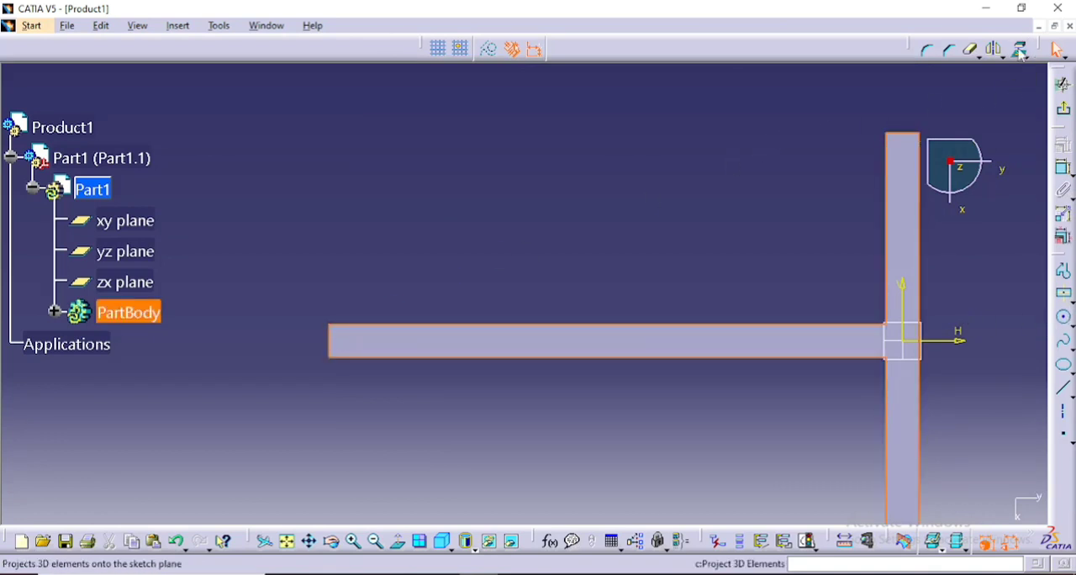
# - Draw a horizontal axis line 100 mm long from the outer edge of the tapered plate along the middle of the projecting plate
pyautogui.click(1065, 320)
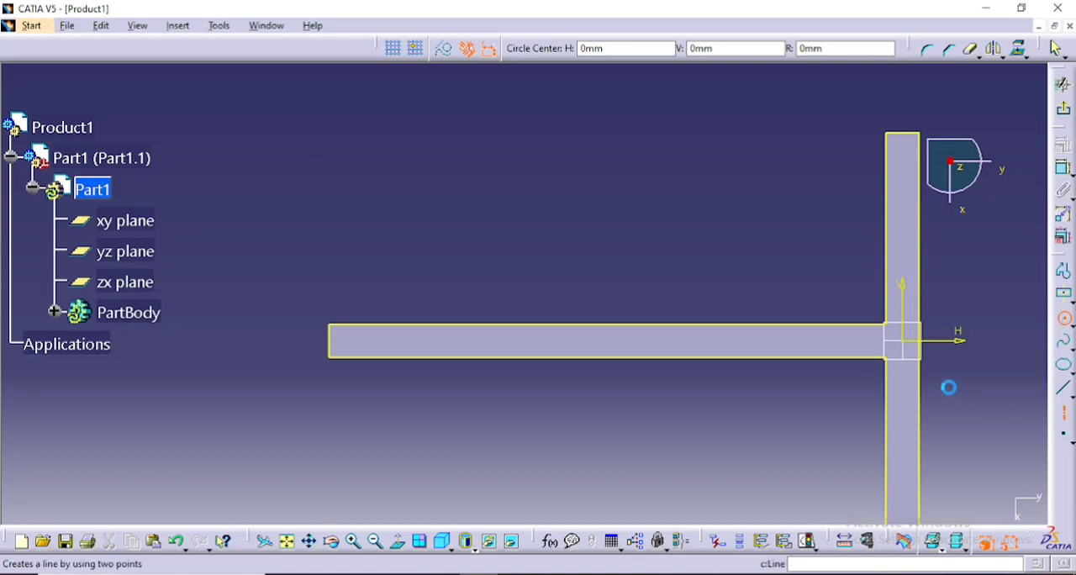
pyautogui.click(1064, 388)
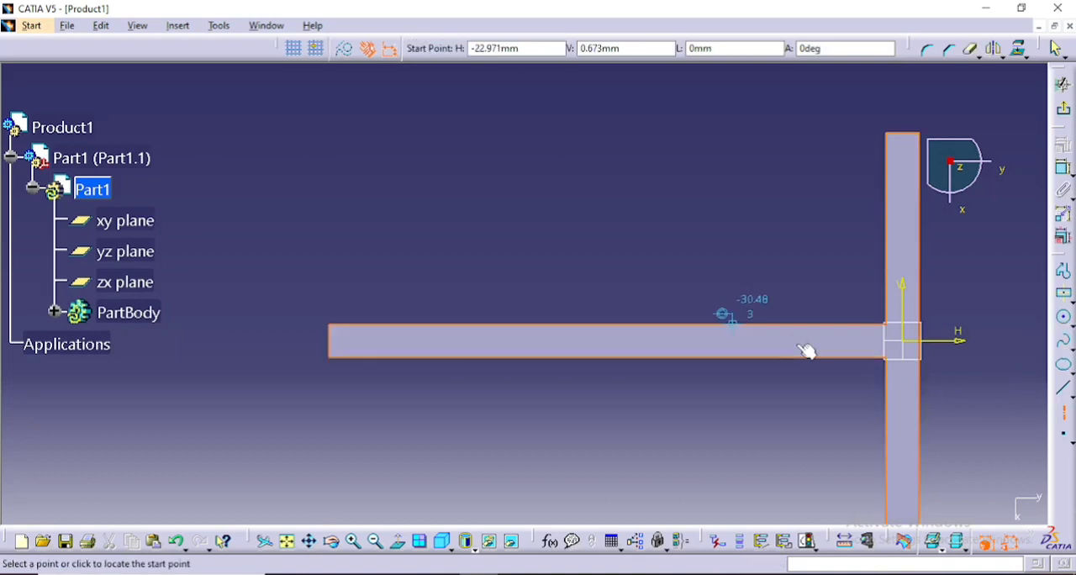
pyautogui.click(920, 341)
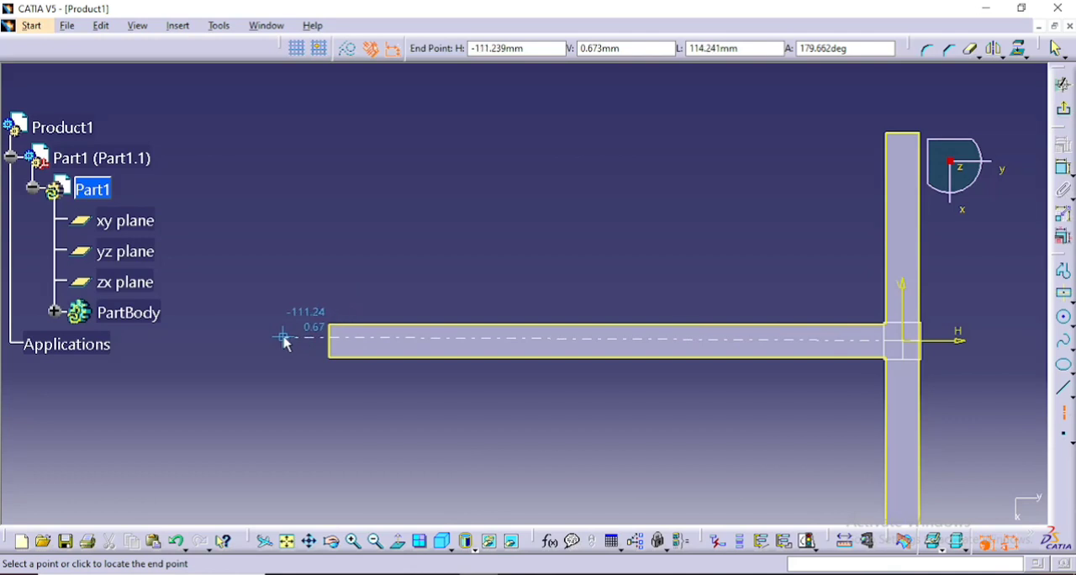
pyautogui.press('Tab')
pyautogui.press('Tab')
pyautogui.press('Tab')
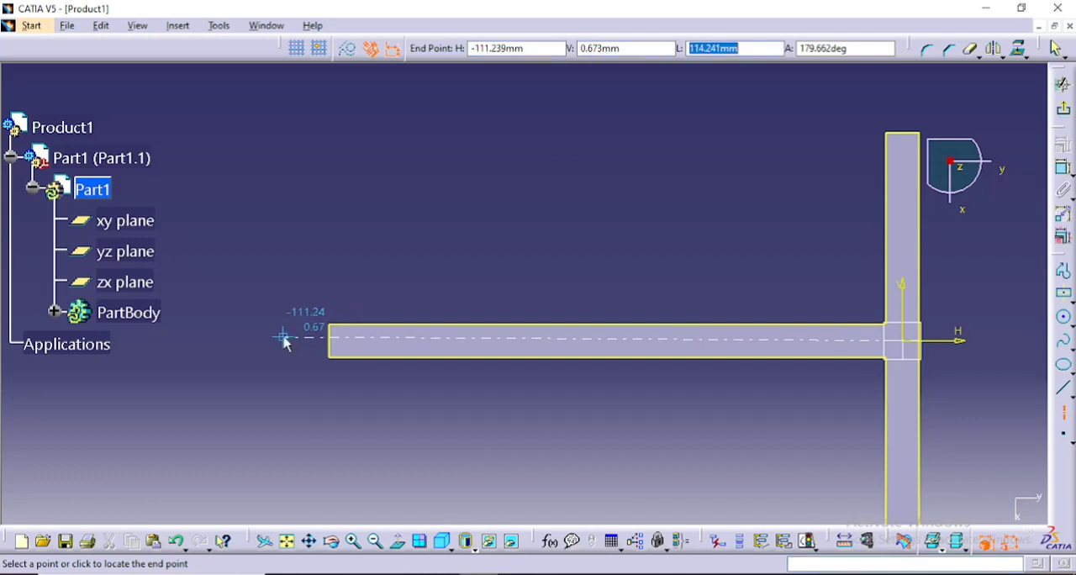
pyautogui.write('100mm')
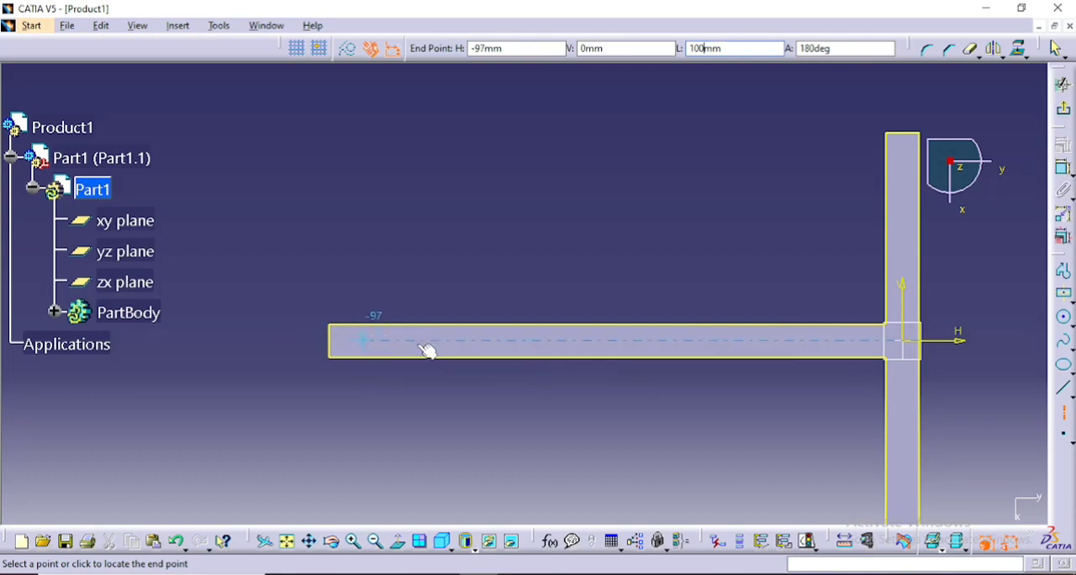
pyautogui.press('Return')
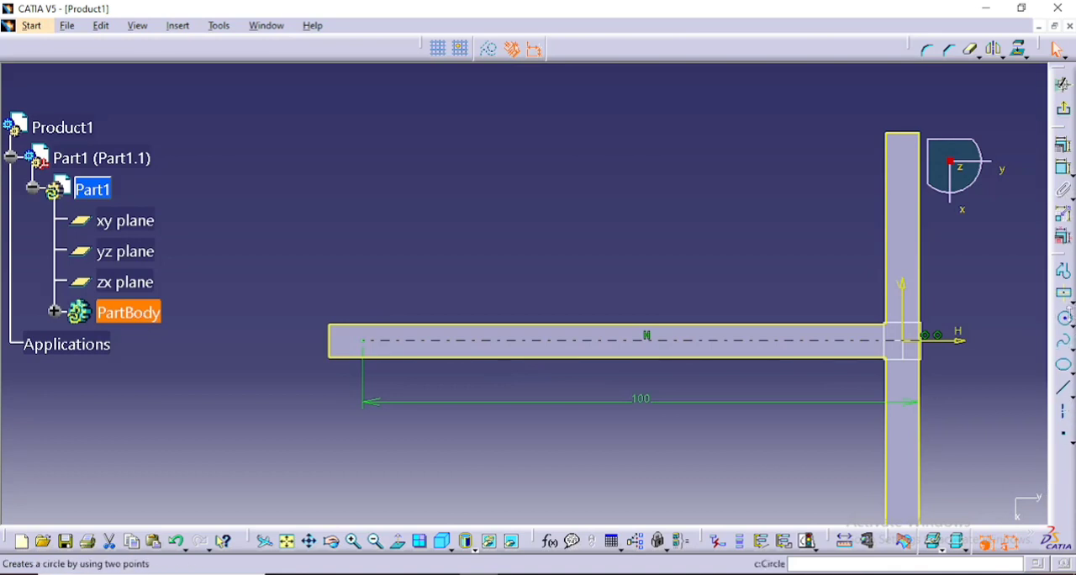
# - Sketch a circle with a 22 mm radius centred on the free end of the 100 mm axis line
pyautogui.click(1066, 320)
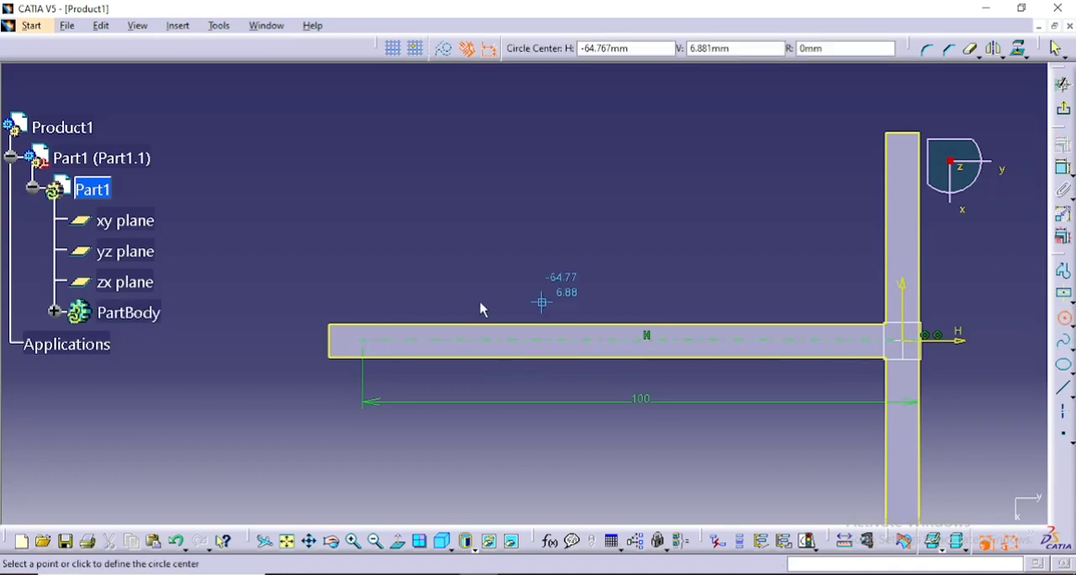
pyautogui.click(370, 341)
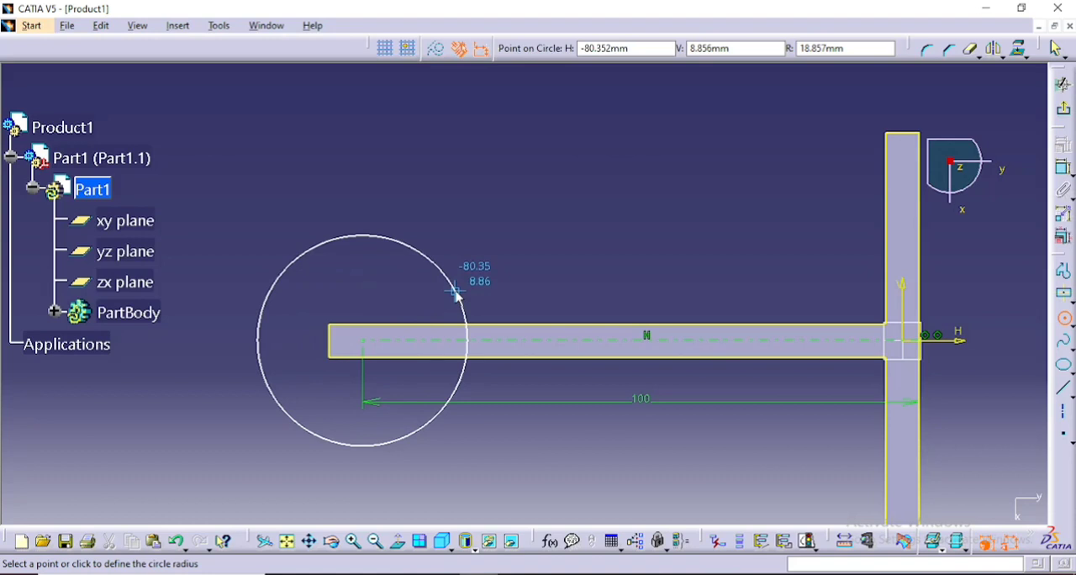
pyautogui.press('Tab')
pyautogui.press('Tab')
pyautogui.press('Return')
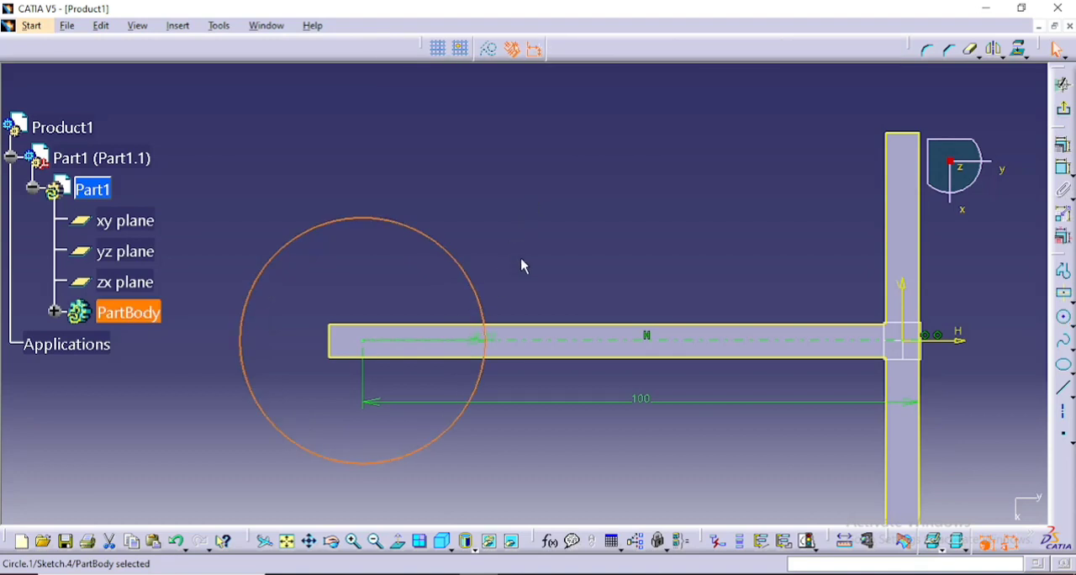
pyautogui.click(555, 377)
# - Delete the projected outline of the T-shaped upper face from the circle sketch
pyautogui.moveTo(572, 240); pyautogui.dragTo(555, 183, button='middle')
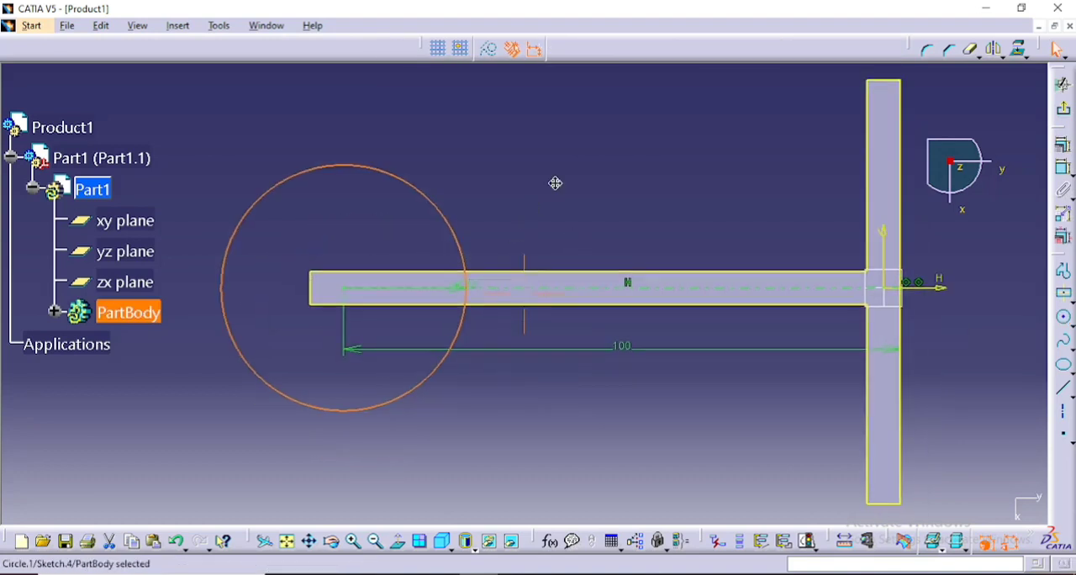
pyautogui.click(728, 281)
pyautogui.rightClick(771, 274)
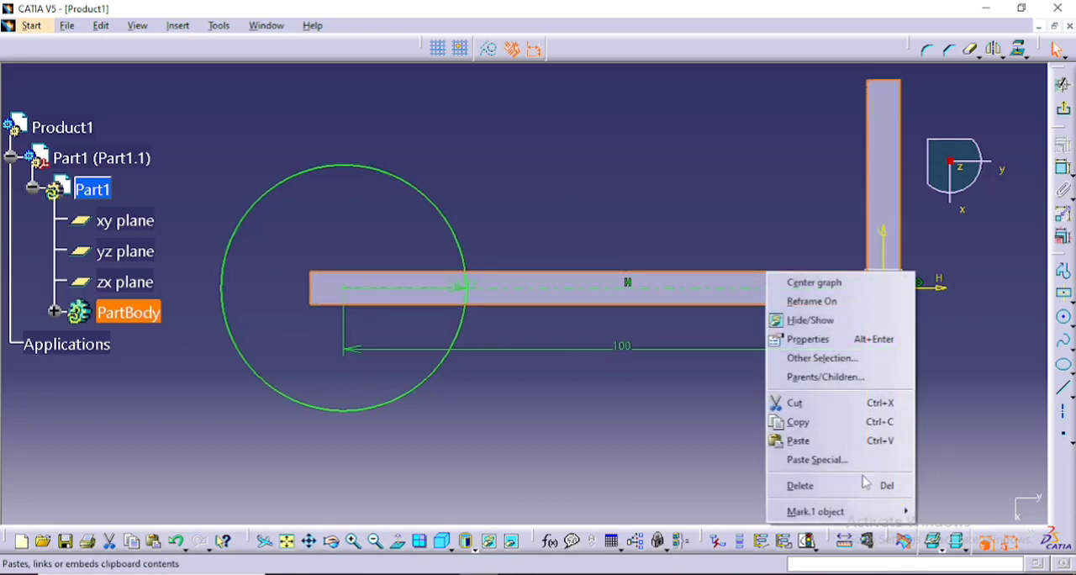
pyautogui.click(863, 487)
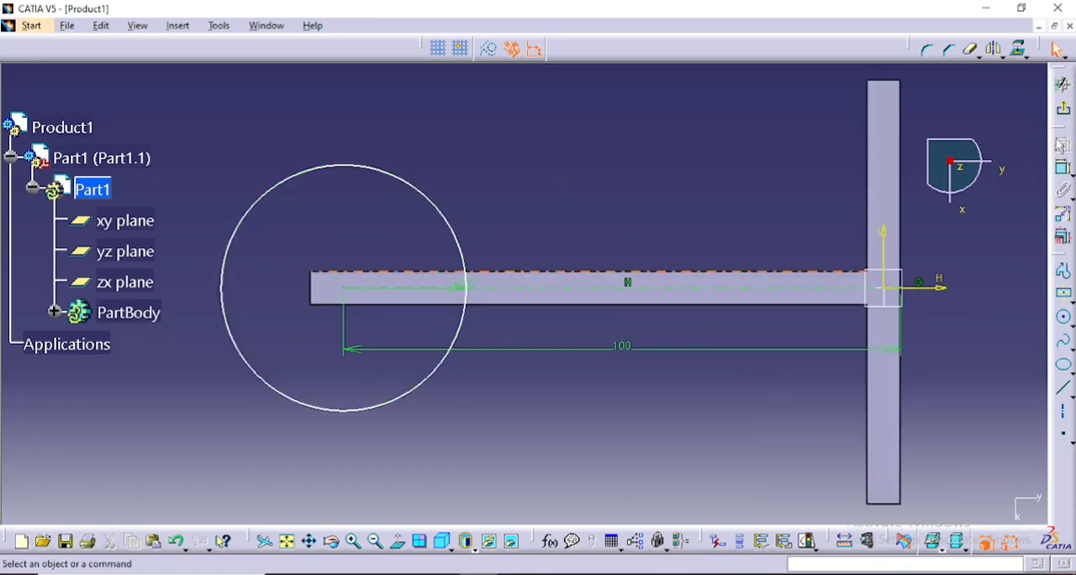
# - Exit the sketch and pad the circle with a length of 6 mm in the reversed direction
pyautogui.click(1063, 85)
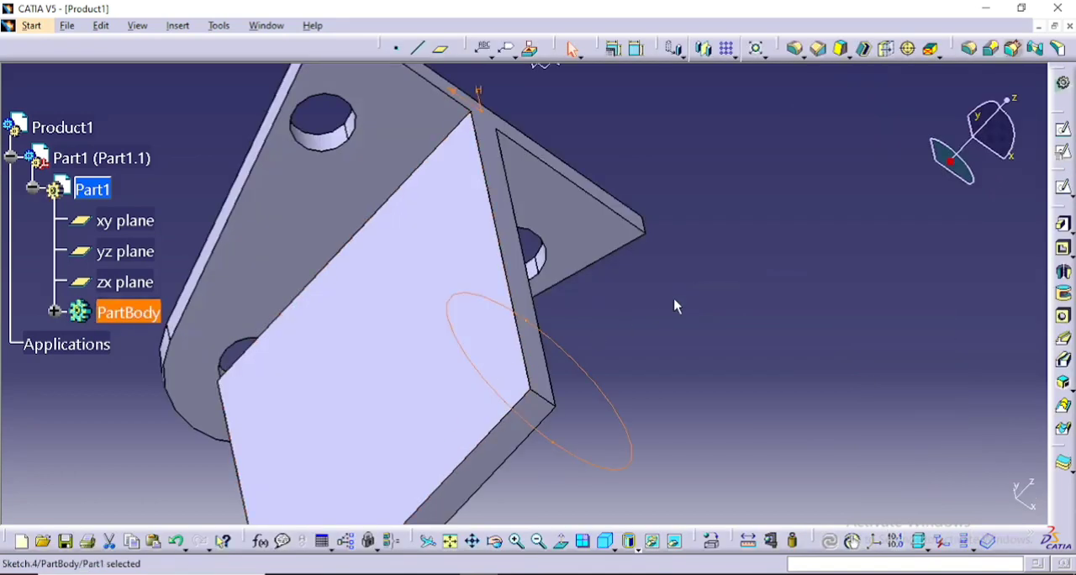
pyautogui.moveTo(677, 304)
pyautogui.mouseDown(button='middle')
pyautogui.moveTo(685, 300)
pyautogui.moveTo(608, 247)
pyautogui.moveTo(633, 132)
pyautogui.moveTo(625, 175)
pyautogui.moveTo(617, 115)
pyautogui.moveTo(600, 137)
pyautogui.mouseUp(button='middle')
pyautogui.scroll(-1, 633, 132)
pyautogui.click(633, 132)
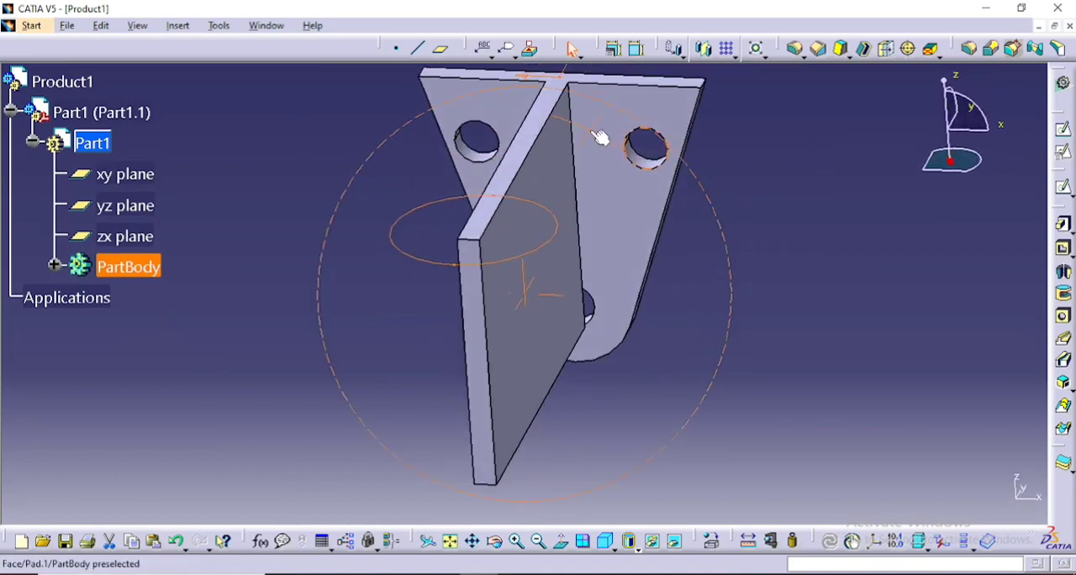
pyautogui.click(1063, 224)
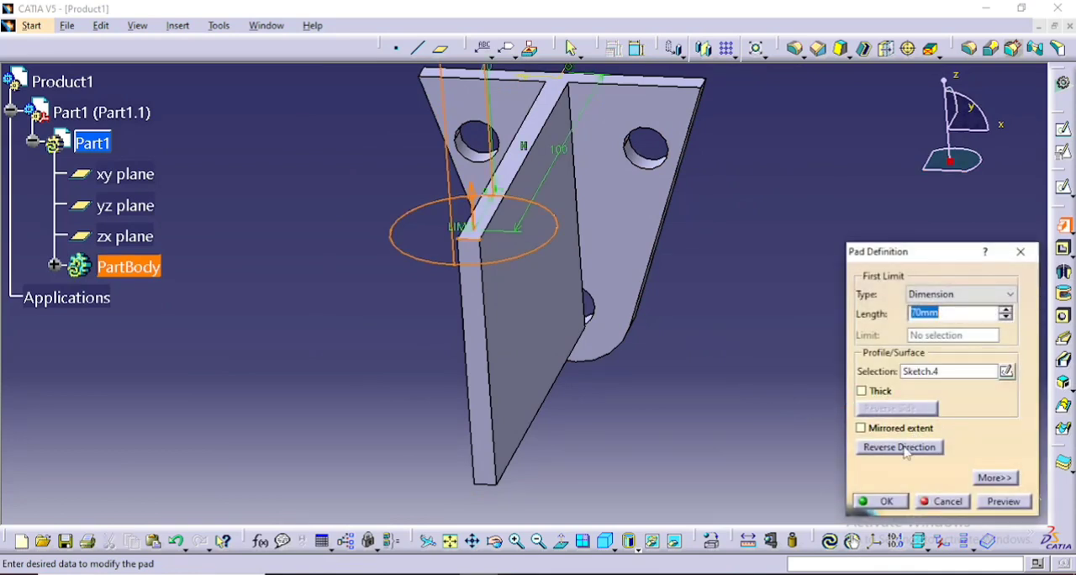
pyautogui.click(899, 447)
pyautogui.click(971, 312)
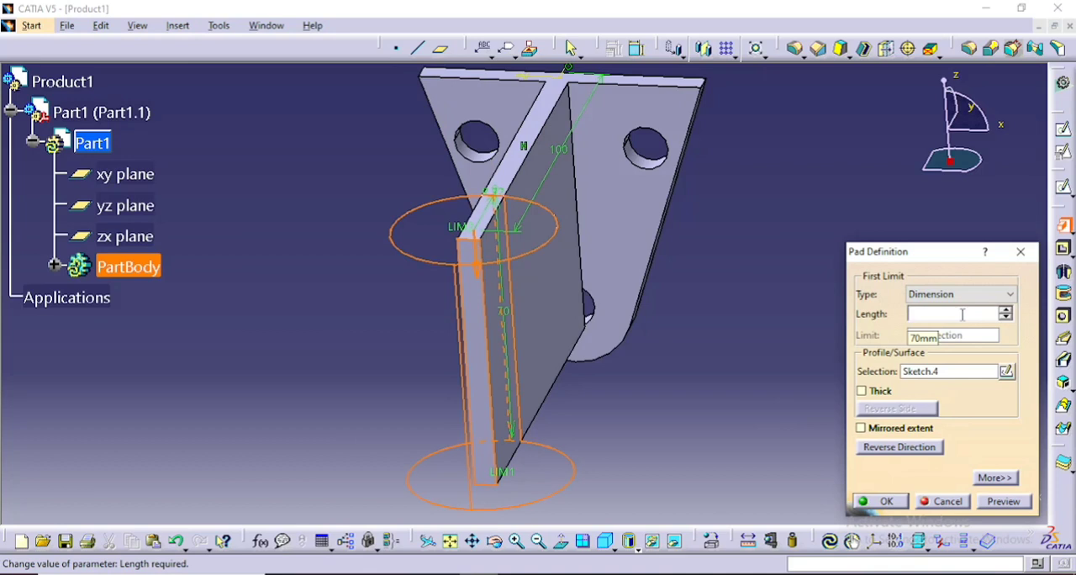
pyautogui.write('6')
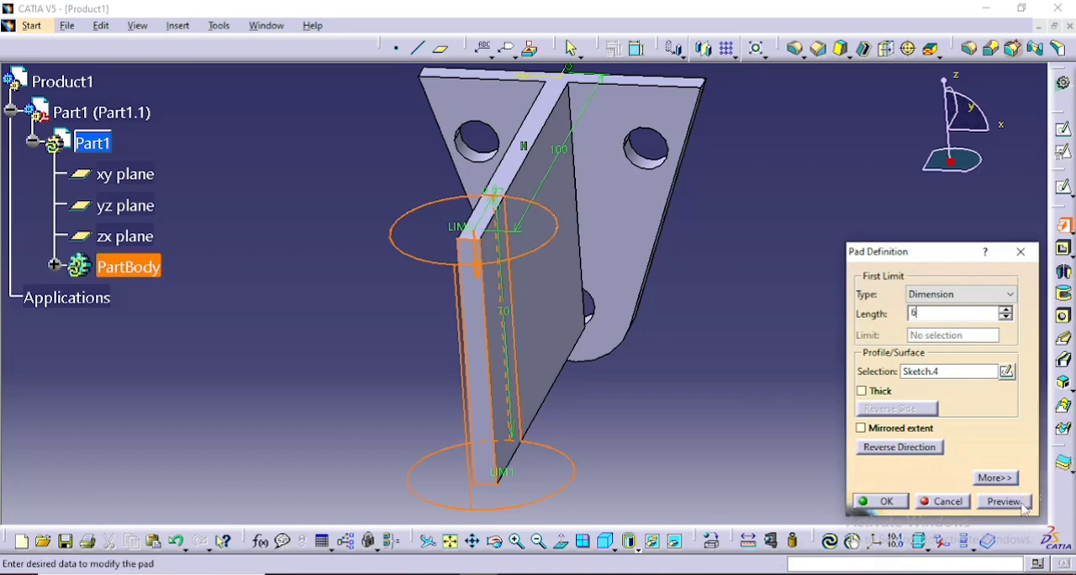
pyautogui.click(1004, 501)
pyautogui.click(880, 501)
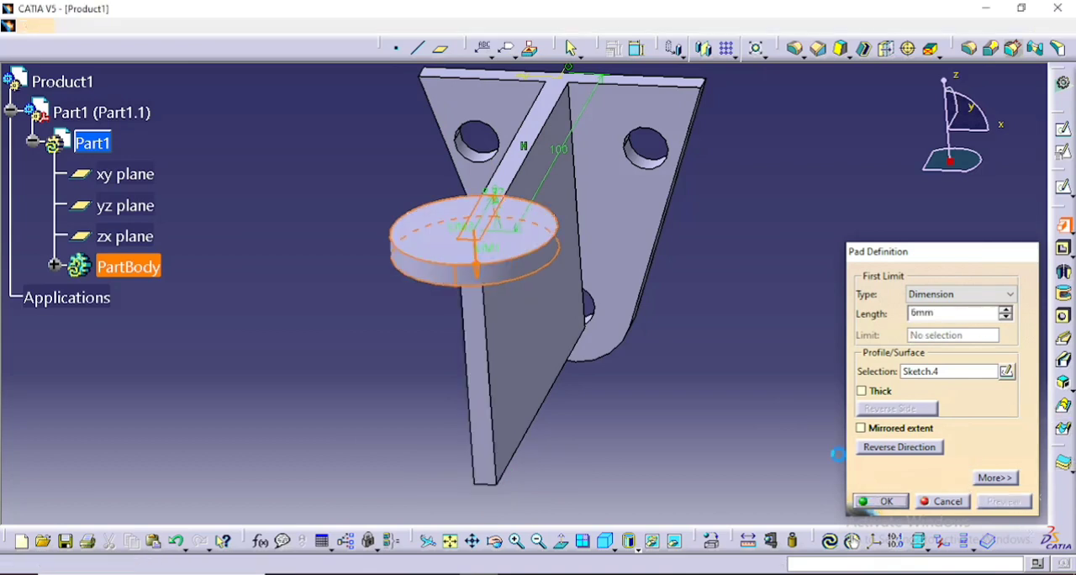
# - Start a new sketch on the underside of the round disc at the end of the projecting plate
pyautogui.moveTo(788, 347); pyautogui.dragTo(694, 370, button='middle')
pyautogui.moveTo(429, 323); pyautogui.dragTo(511, 249, button='middle')
pyautogui.moveTo(564, 200); pyautogui.dragTo(605, 106, button='middle')
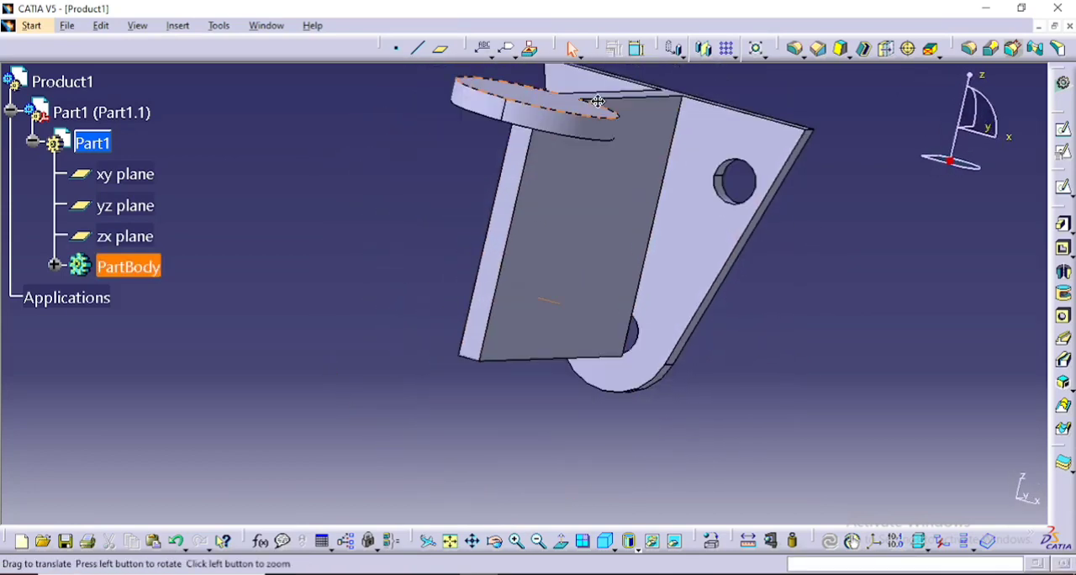
pyautogui.scroll(-1, 392, 197)
pyautogui.moveTo(392, 197); pyautogui.dragTo(584, 137, button='middle')
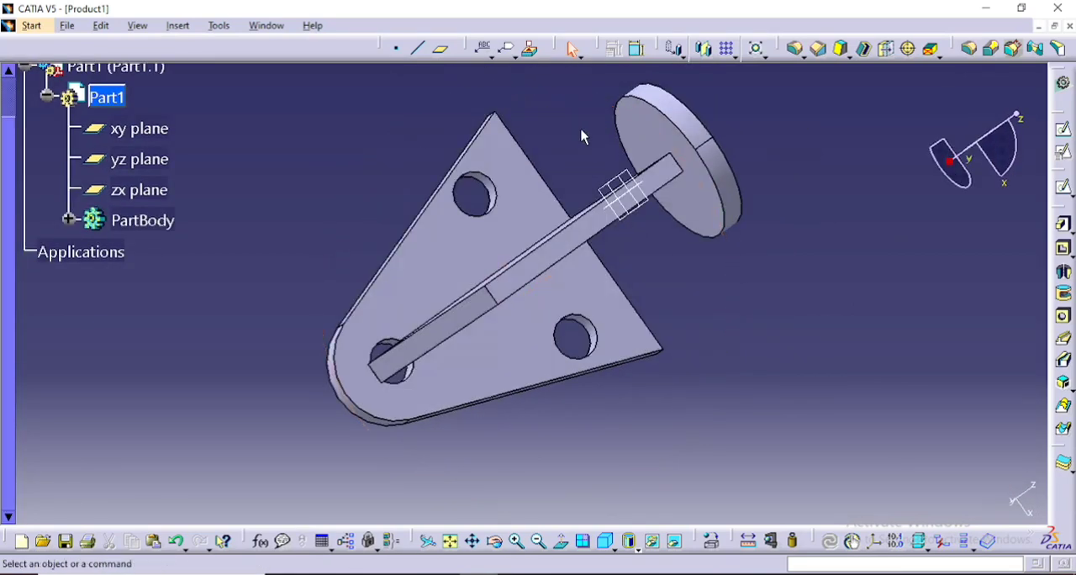
pyautogui.click(717, 184)
pyautogui.click(1064, 133)
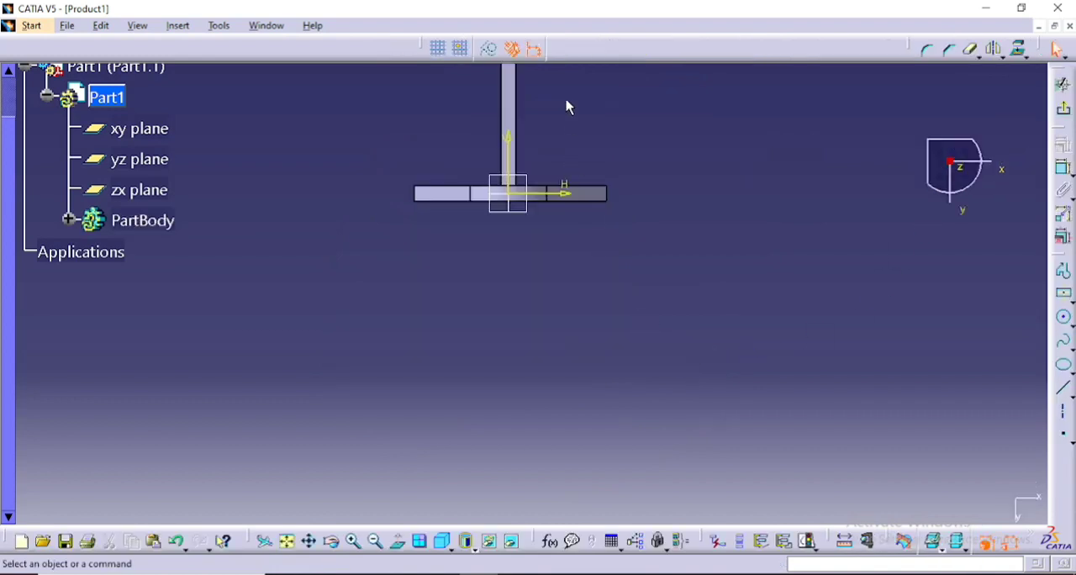
# - Dimension the disc's circular edge and switch the dimension type from diameter to radius
pyautogui.moveTo(567, 106); pyautogui.dragTo(566, 323, button='middle')
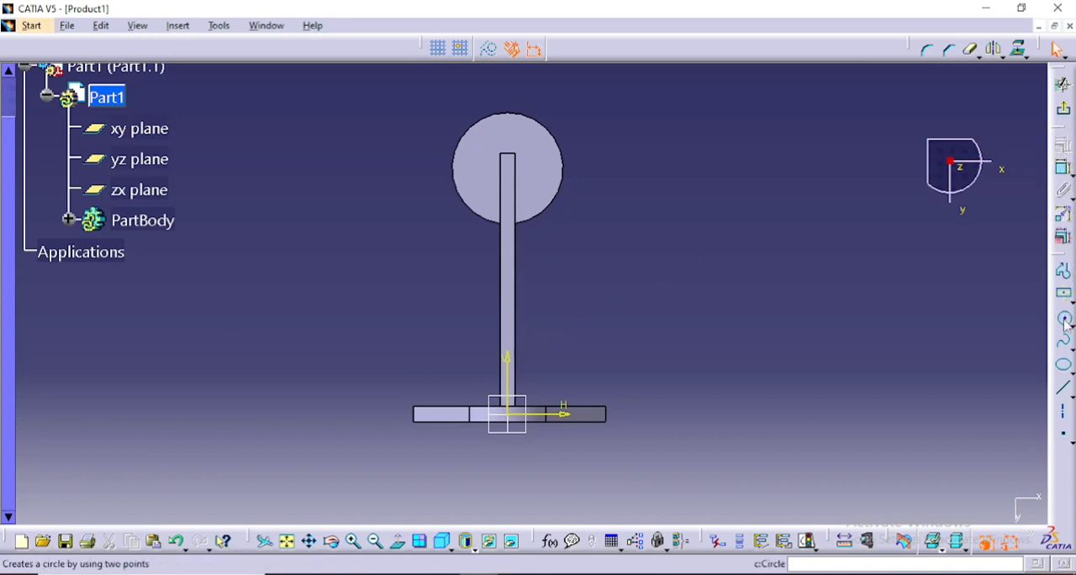
pyautogui.click(559, 187)
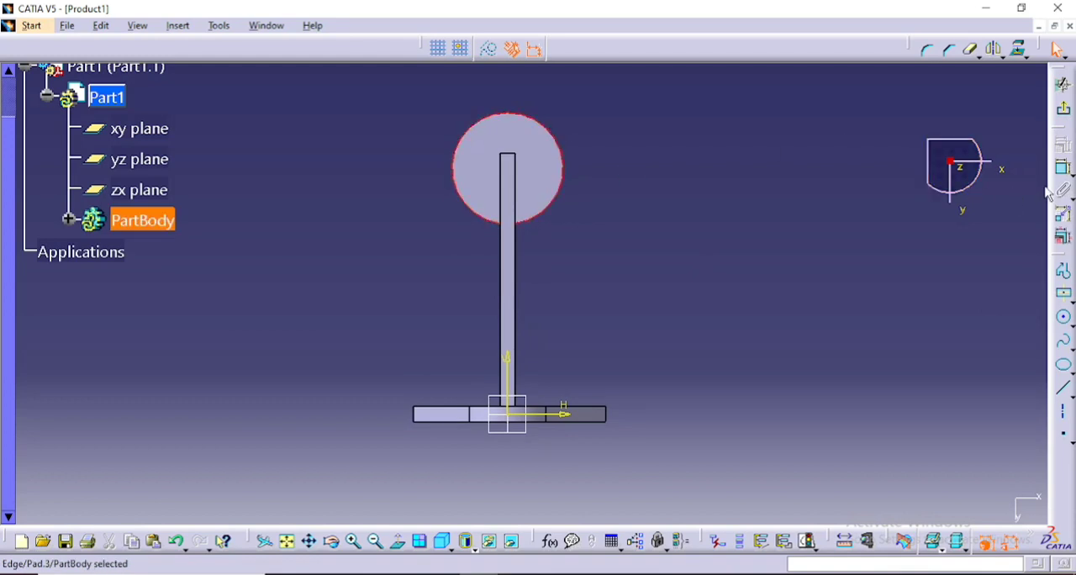
pyautogui.click(1063, 168)
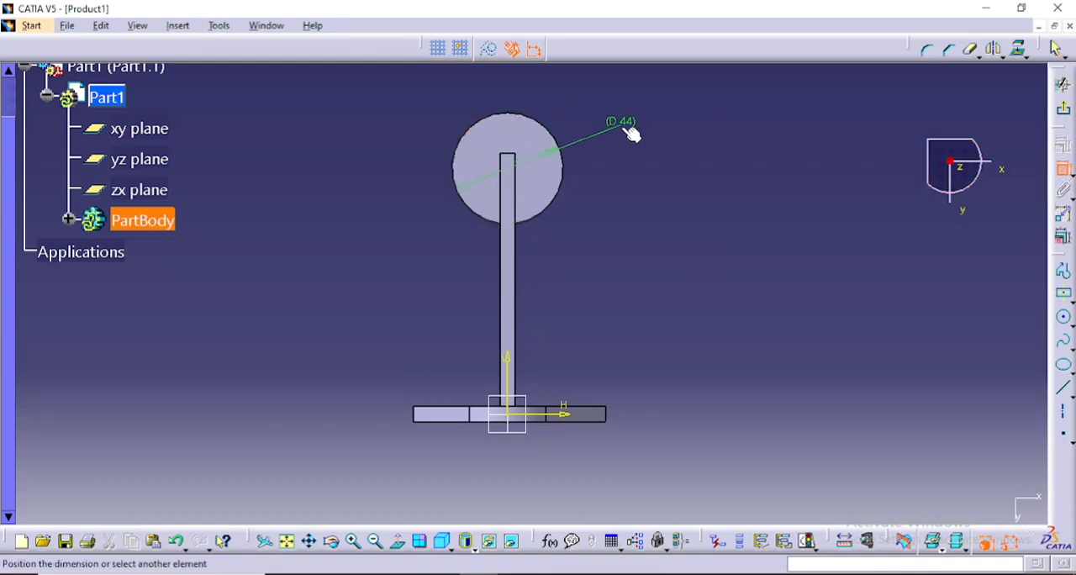
pyautogui.click(631, 133)
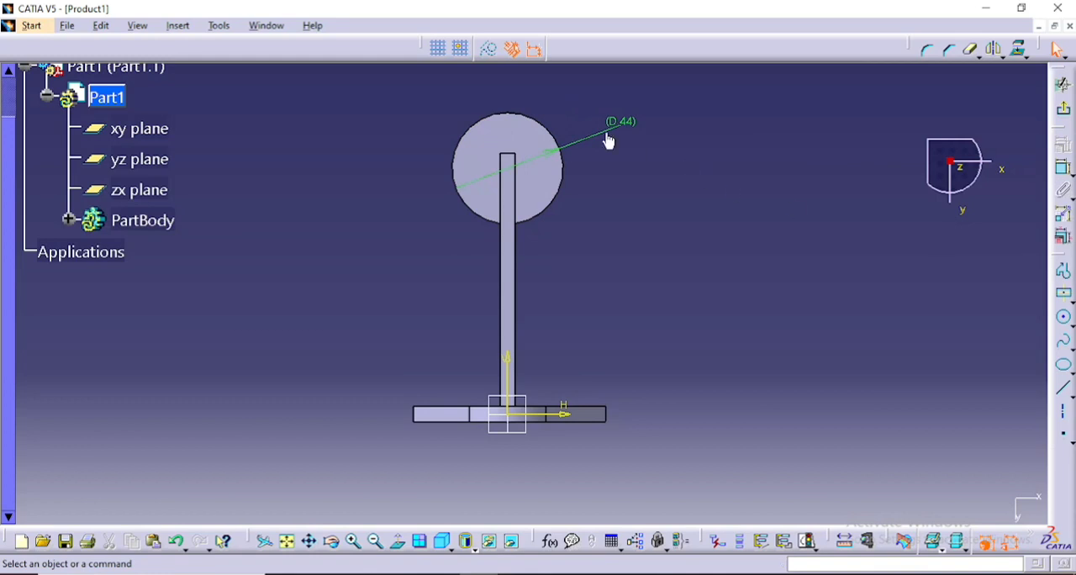
pyautogui.doubleClick(610, 128)
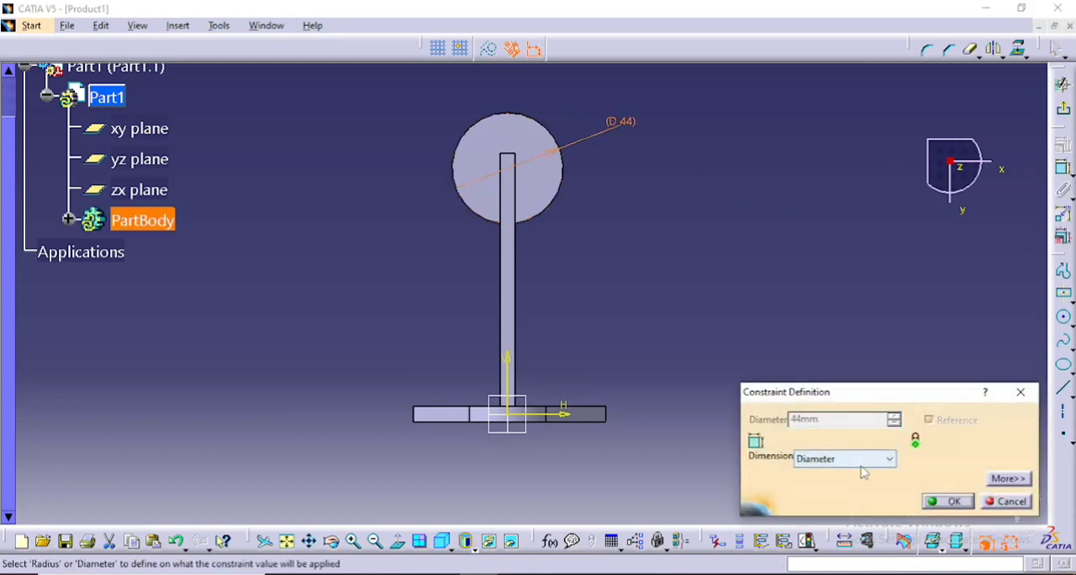
pyautogui.click(859, 459)
pyautogui.click(812, 470)
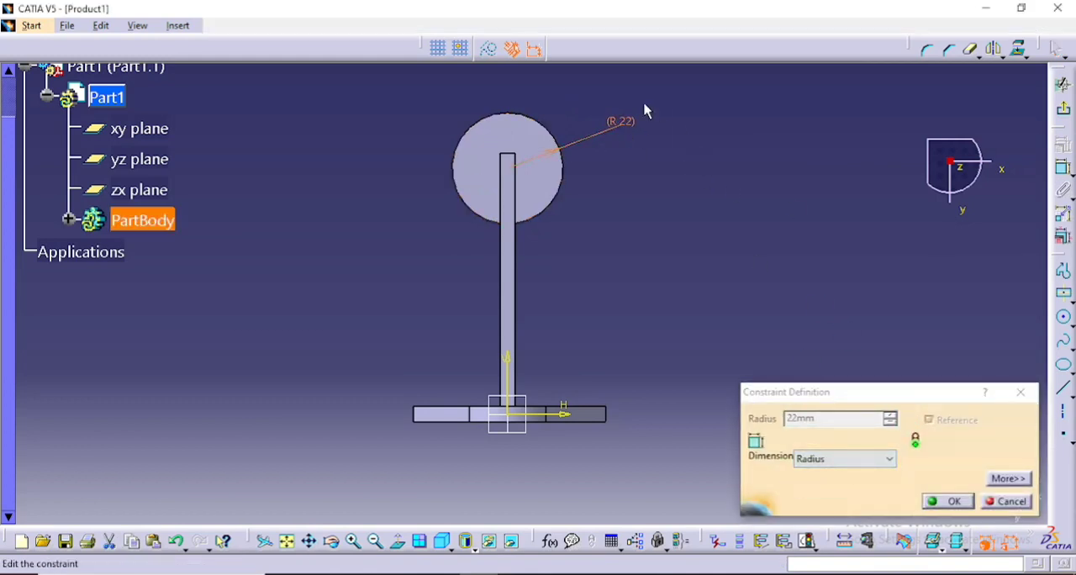
pyautogui.keyDown('ctrl'); pyautogui.moveTo(644, 104); pyautogui.dragTo(634, 69, button='middle'); pyautogui.keyUp('ctrl')
pyautogui.moveTo(500, 168); pyautogui.dragTo(510, 267, button='middle')
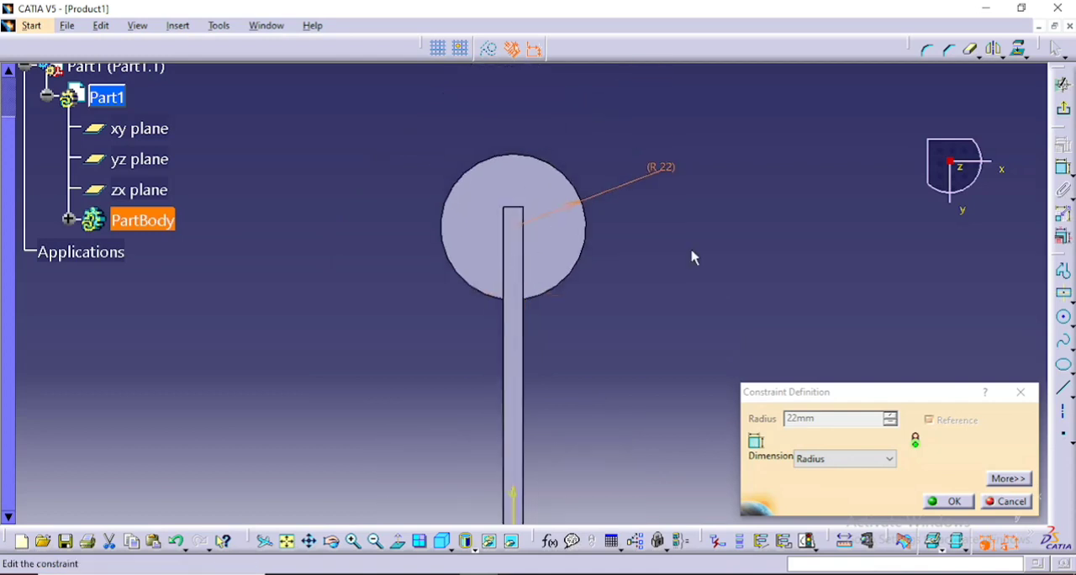
pyautogui.click(950, 502)
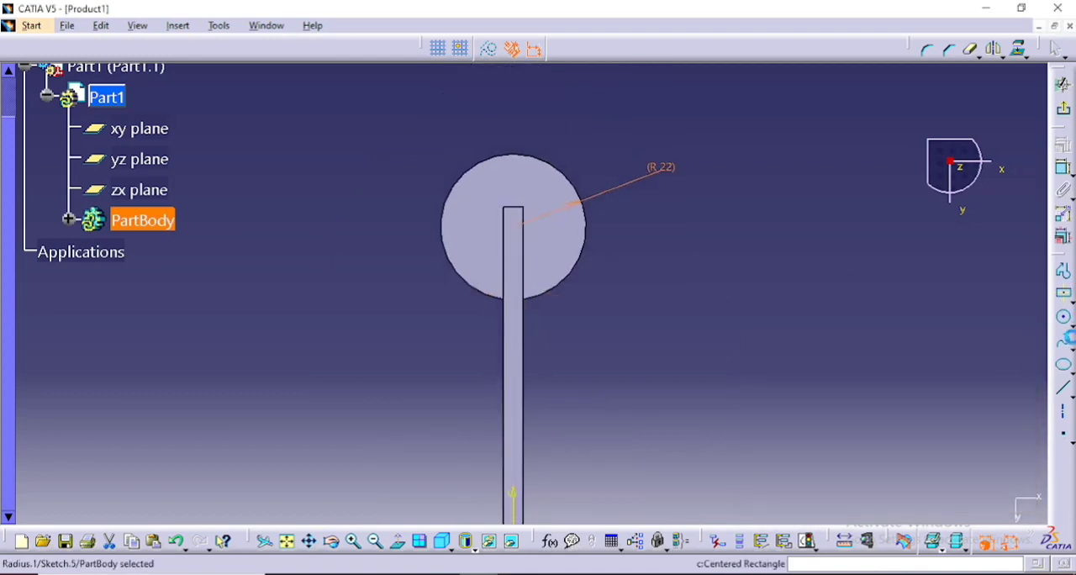
# - Place a sketch point at the disc's centre on the vertical axis, at about H 0 mm, V 97 mm
pyautogui.click(1065, 444)
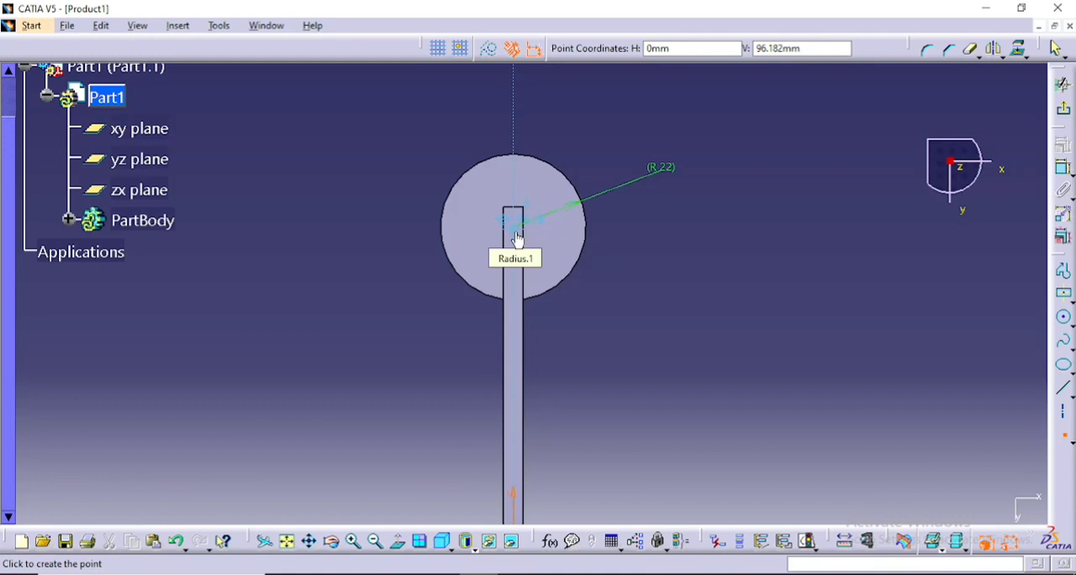
pyautogui.moveTo(517, 235); pyautogui.dragTo(516, 156, button='middle')
pyautogui.scroll(1, 521, 160)
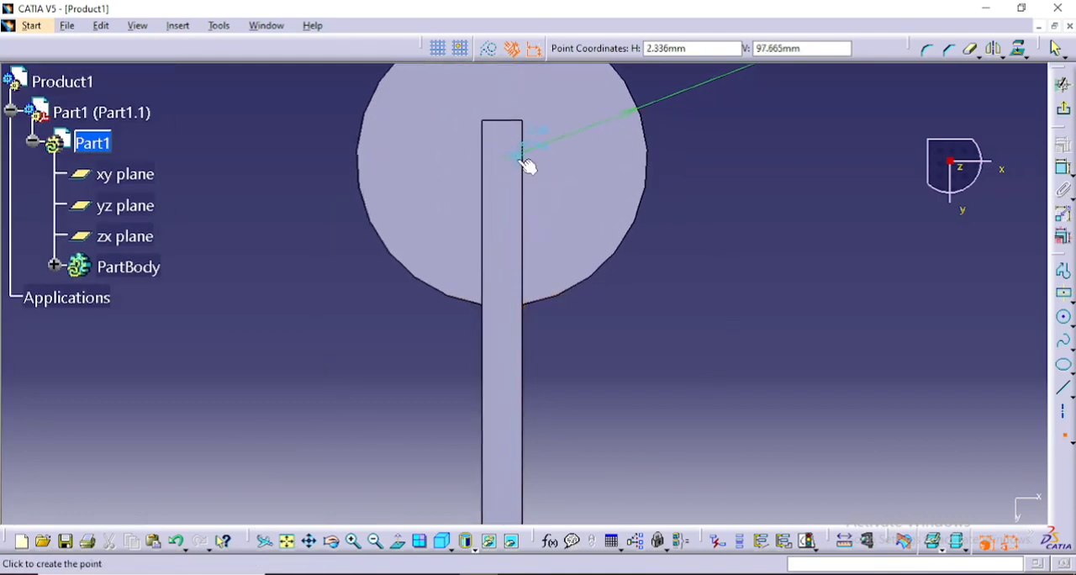
pyautogui.click(502, 163)
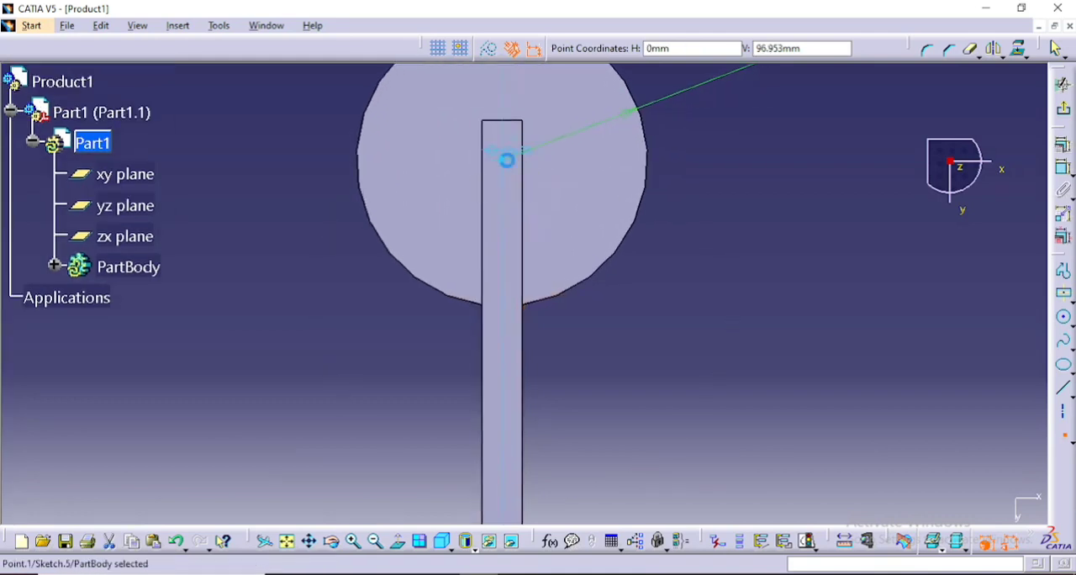
# - Project the round disc's circular edge into the sketch
pyautogui.click(644, 209)
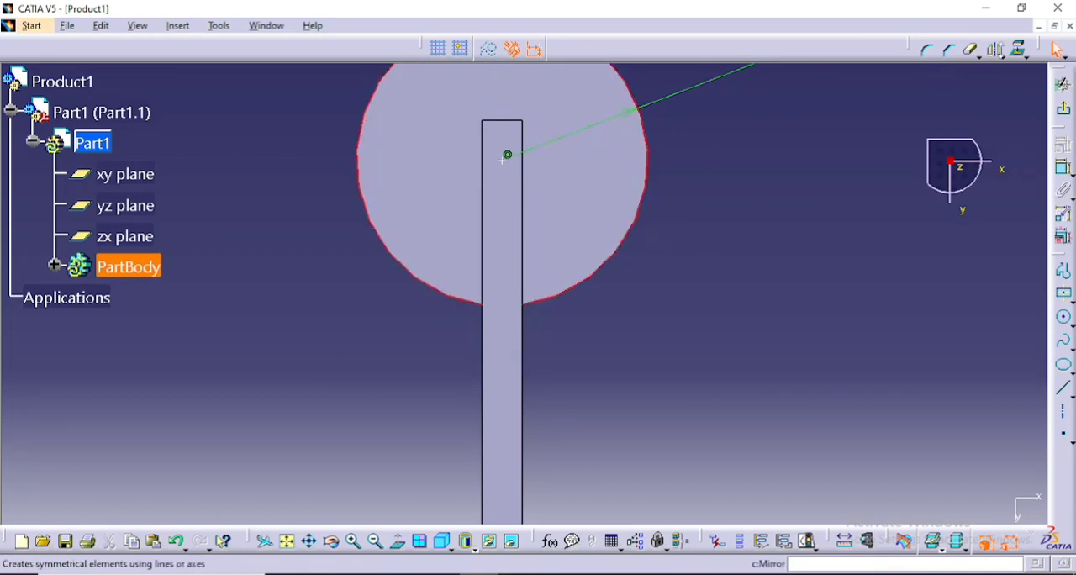
pyautogui.click(1018, 49)
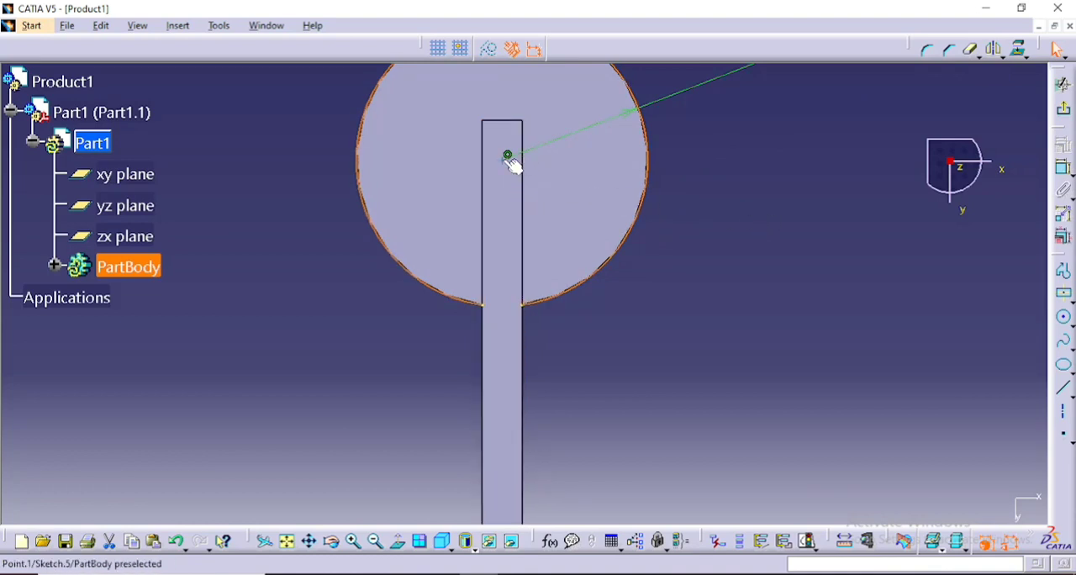
pyautogui.moveTo(735, 185); pyautogui.dragTo(721, 268, button='middle')
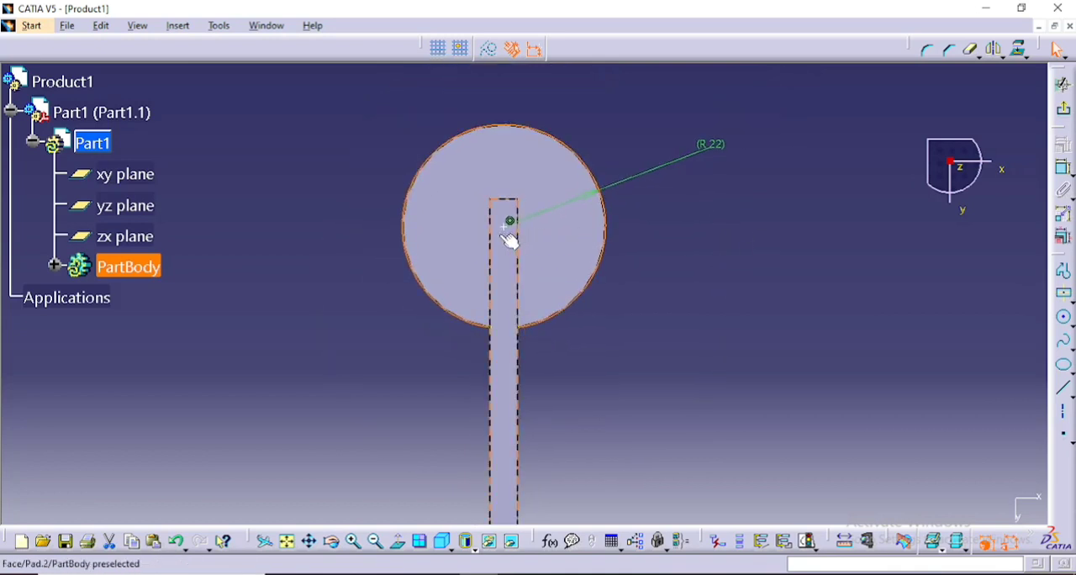
# - Draw a circle centred on the sketch point at the disc's centre with a radius of 34/2 mm
pyautogui.click(1064, 317)
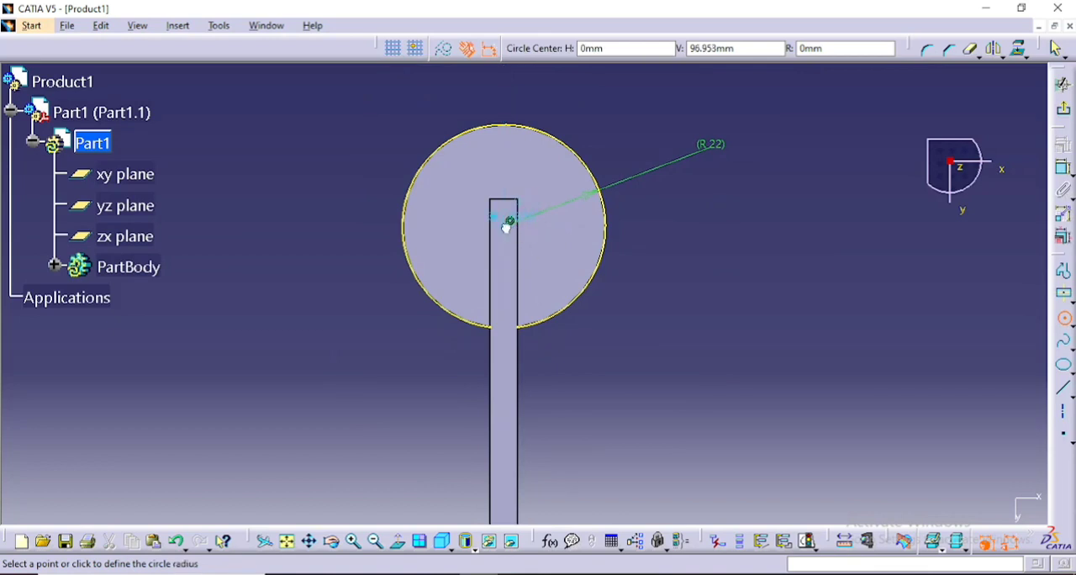
pyautogui.click(509, 222)
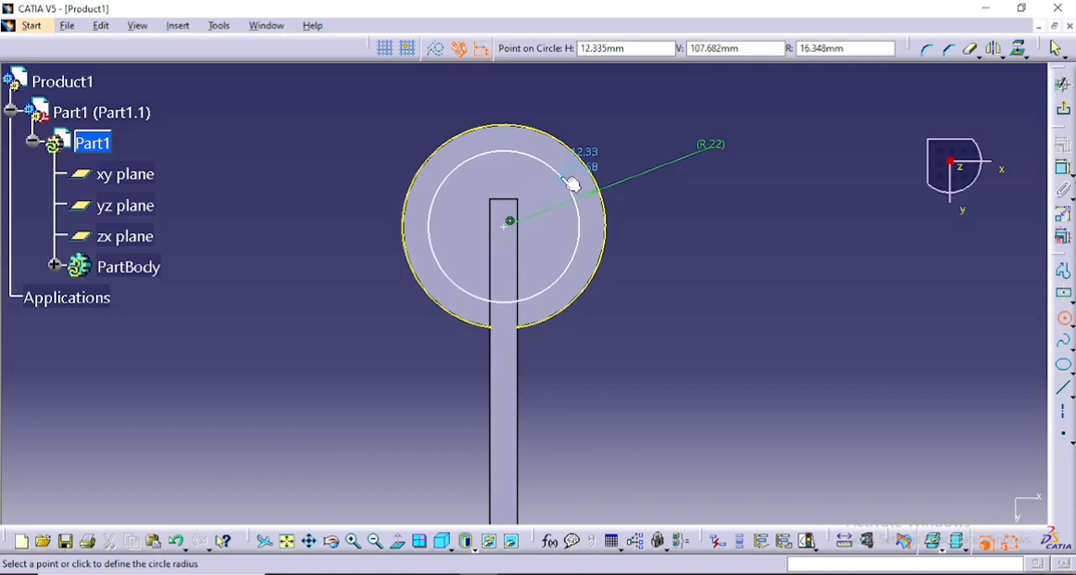
pyautogui.press('Tab')
pyautogui.press('Tab')
pyautogui.press('Tab')
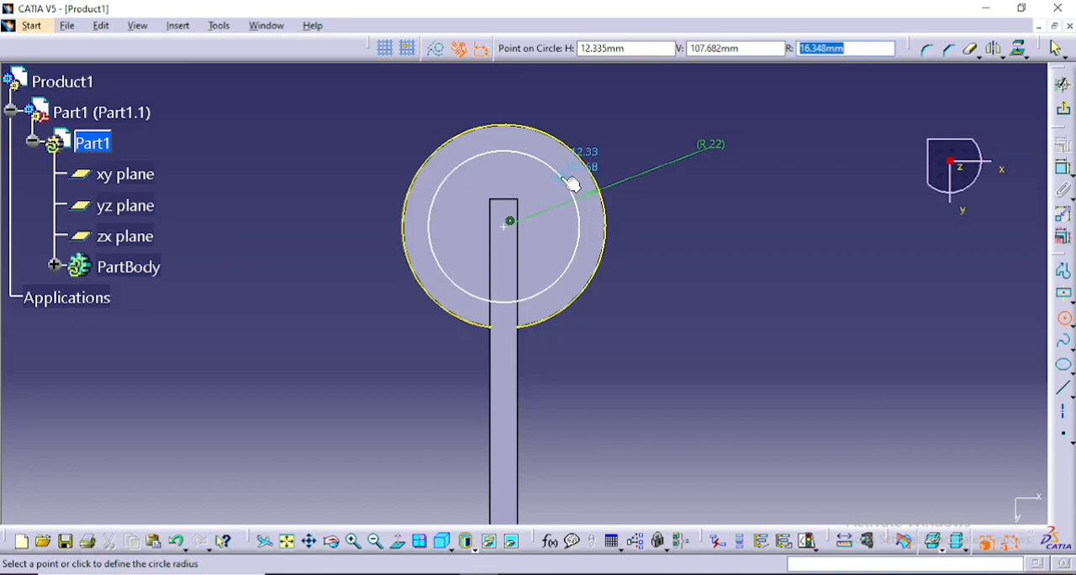
pyautogui.write('3')
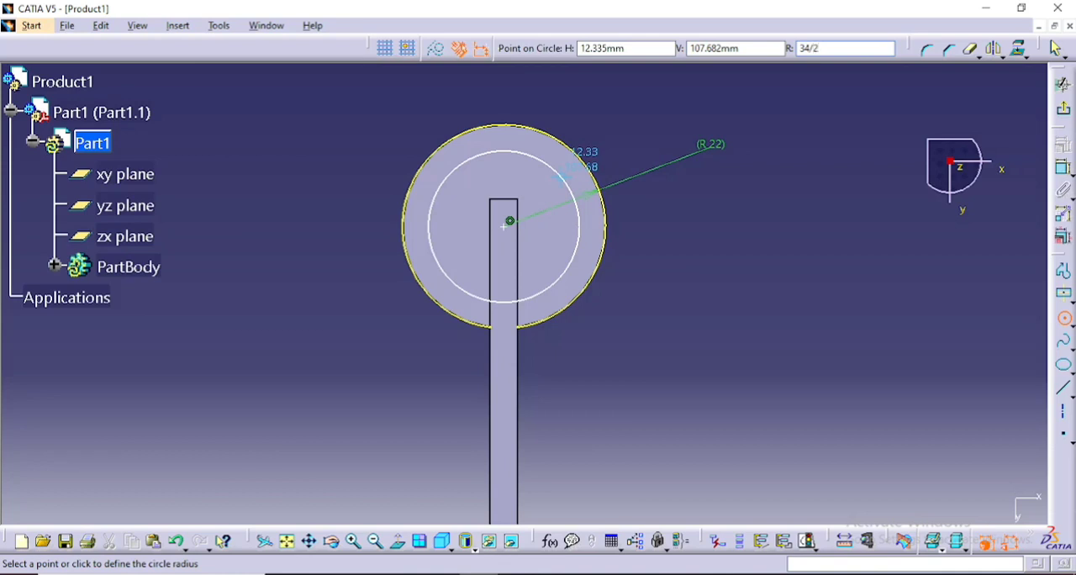
pyautogui.write('4/2')
pyautogui.press('Return')
pyautogui.scroll(-2, 675, 261)
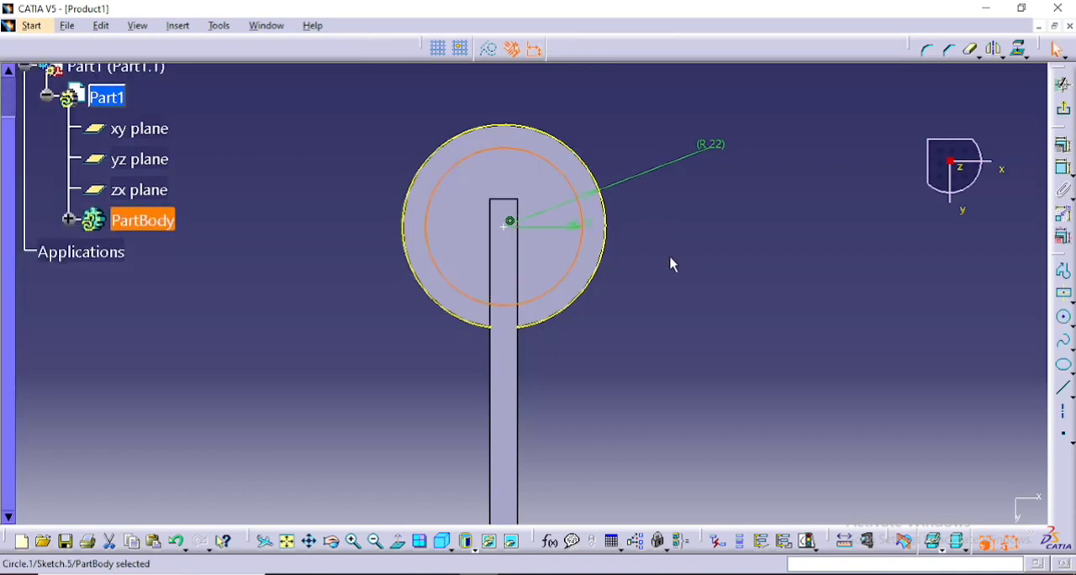
# - Delete the projected disc edge from the sketch and exit the sketch
pyautogui.moveTo(666, 257)
pyautogui.mouseDown(button='middle')
pyautogui.moveTo(622, 236)
pyautogui.moveTo(619, 248)
pyautogui.mouseUp(button='middle')
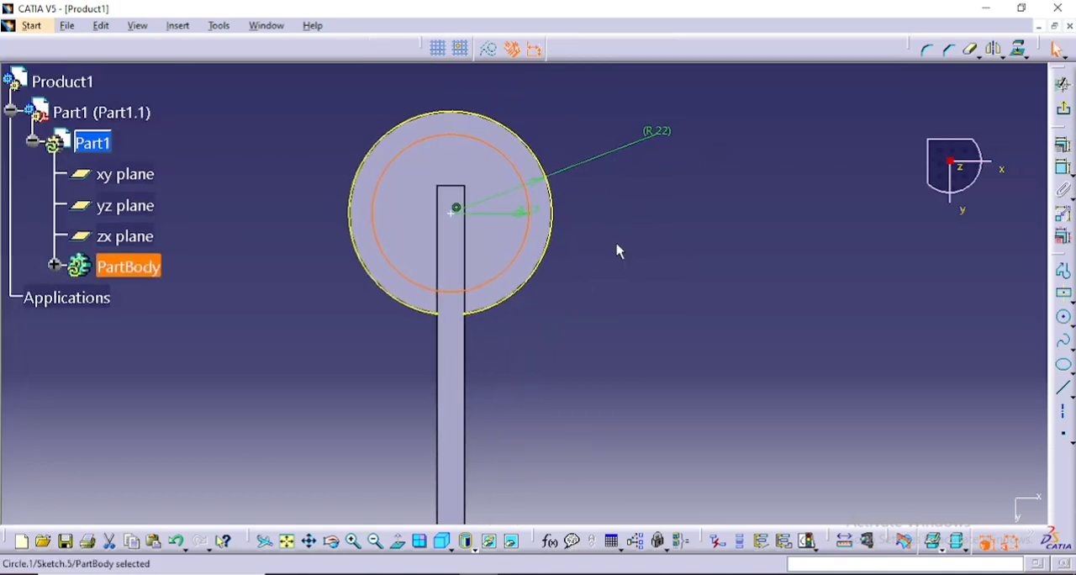
pyautogui.rightClick(547, 254)
pyautogui.click(580, 464)
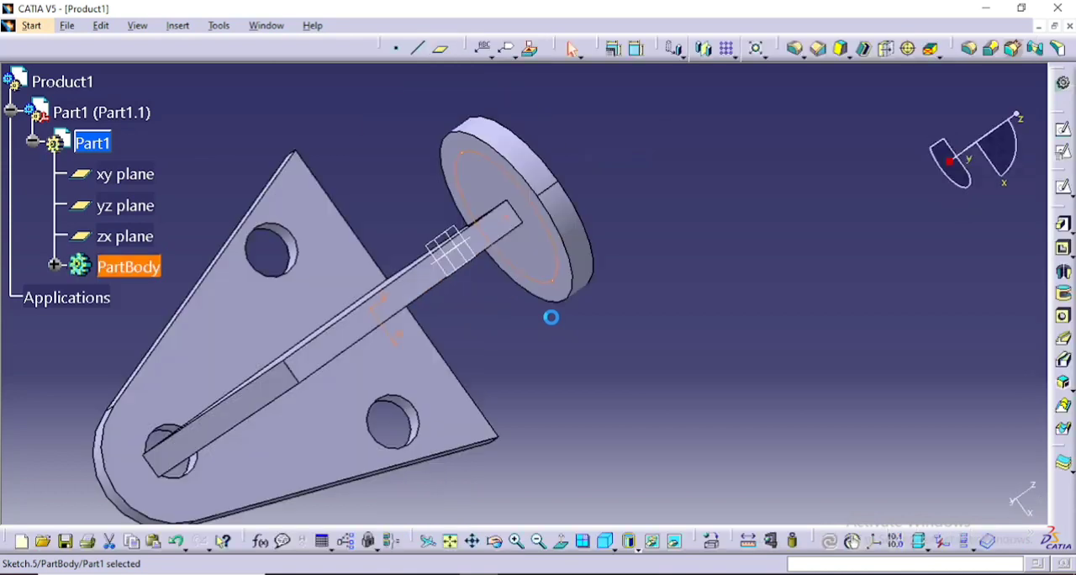
# - Try to pad the circle sketched on the disc's underside
pyautogui.click(1063, 225)
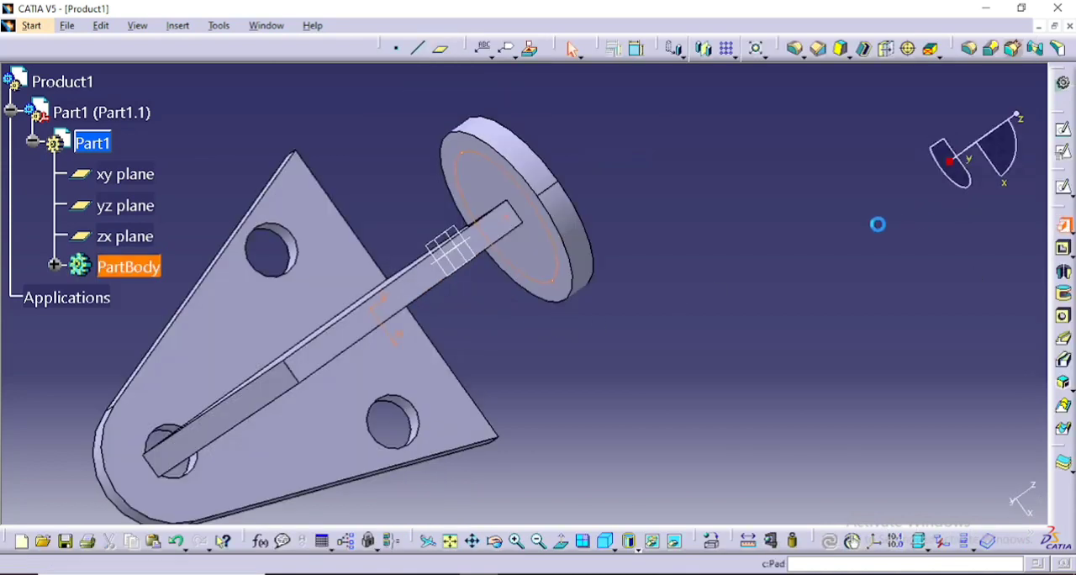
pyautogui.click(649, 336)
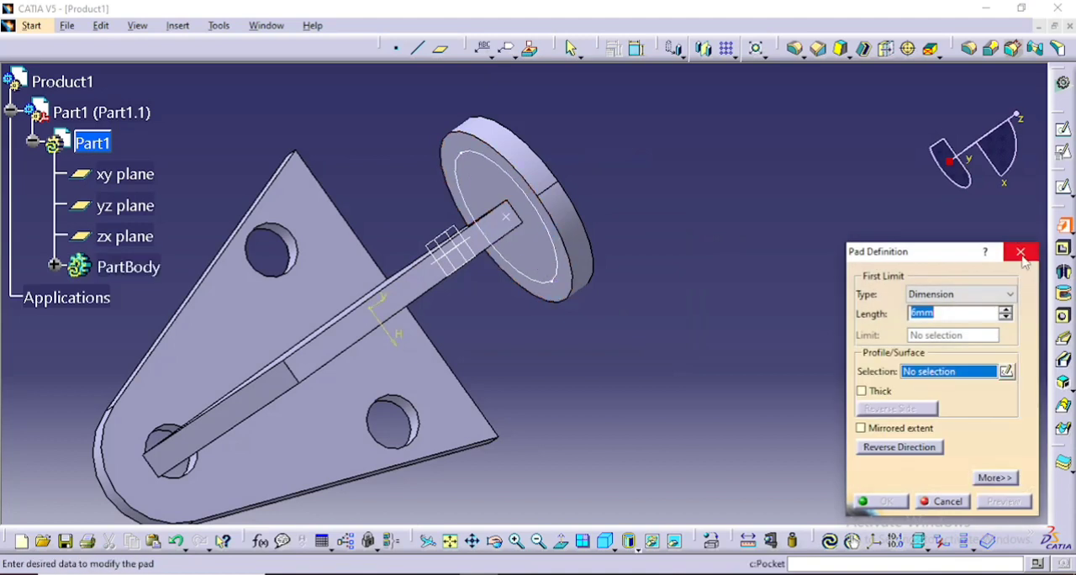
pyautogui.click(1024, 249)
# - Reopen the circle sketch, delete the sketch point at its centre and exit the sketch
pyautogui.doubleClick(556, 248)
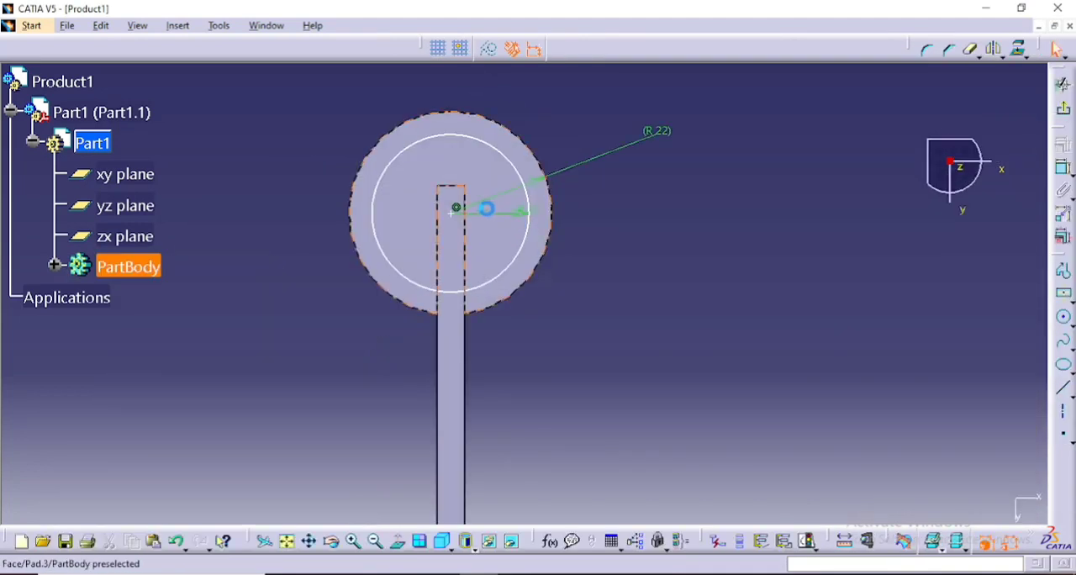
pyautogui.rightClick(461, 212)
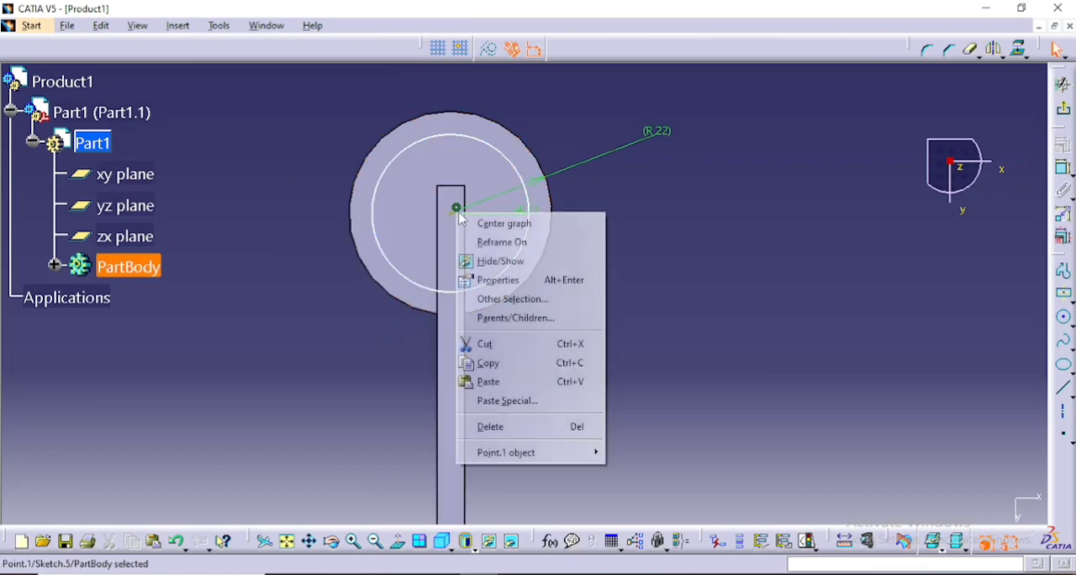
pyautogui.click(552, 425)
pyautogui.click(1063, 84)
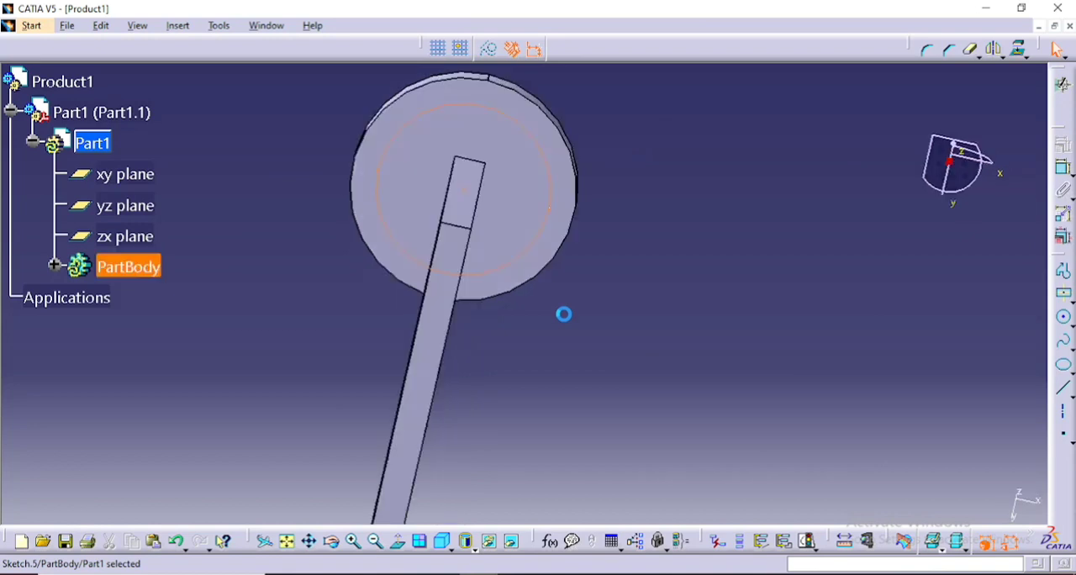
# - Pad the circle from the disc's underside into a long cylinder
pyautogui.click(1065, 227)
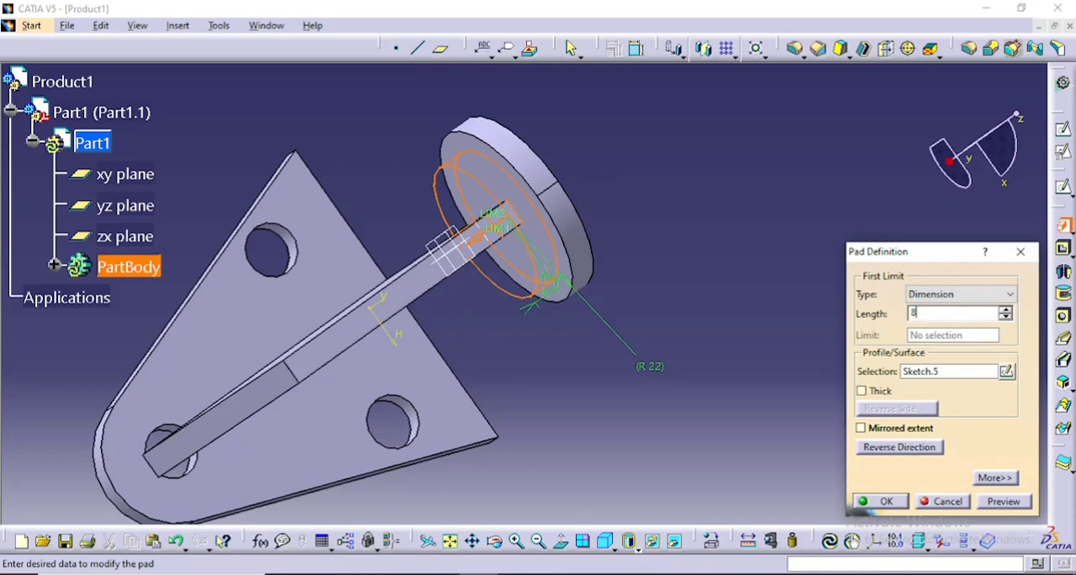
pyautogui.press('Return')
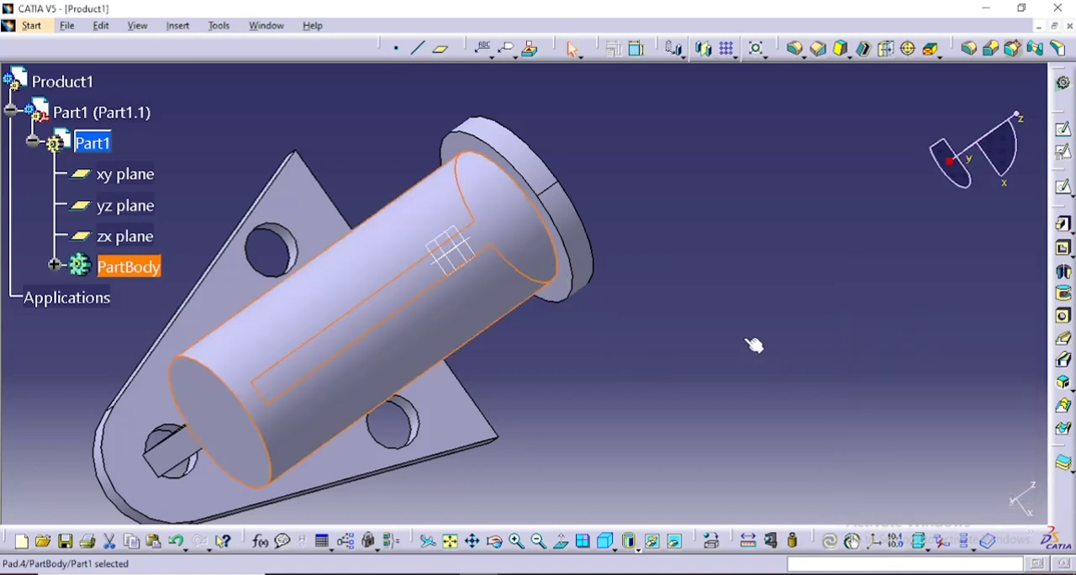
pyautogui.click(700, 257)
# - Start a new sketch on the free end face of the cylinder and fit the whole part in view
pyautogui.moveTo(607, 305); pyautogui.dragTo(527, 296, button='middle')
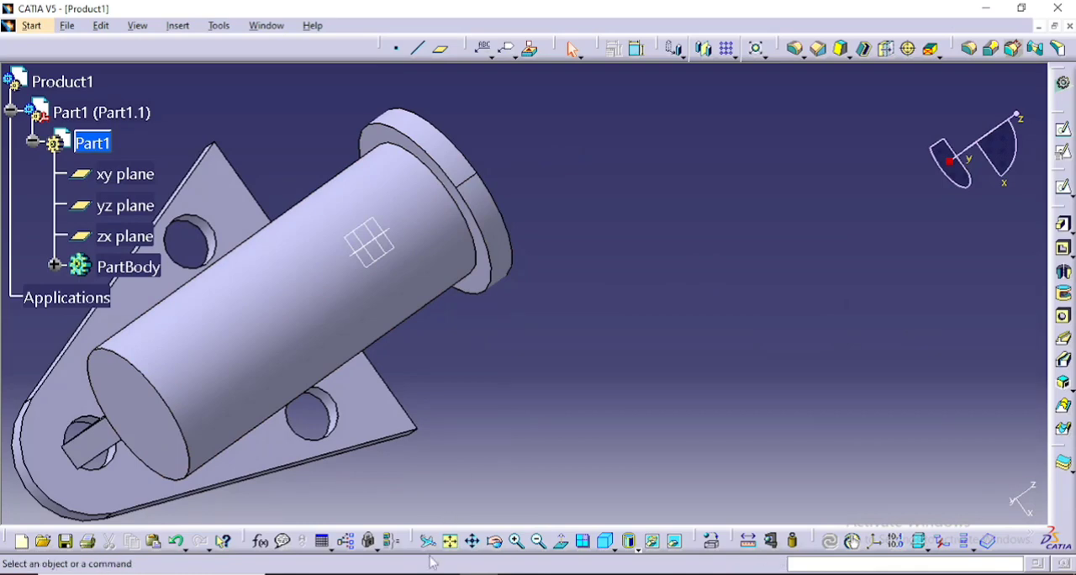
pyautogui.click(493, 540)
pyautogui.moveTo(624, 165); pyautogui.dragTo(624, 135)
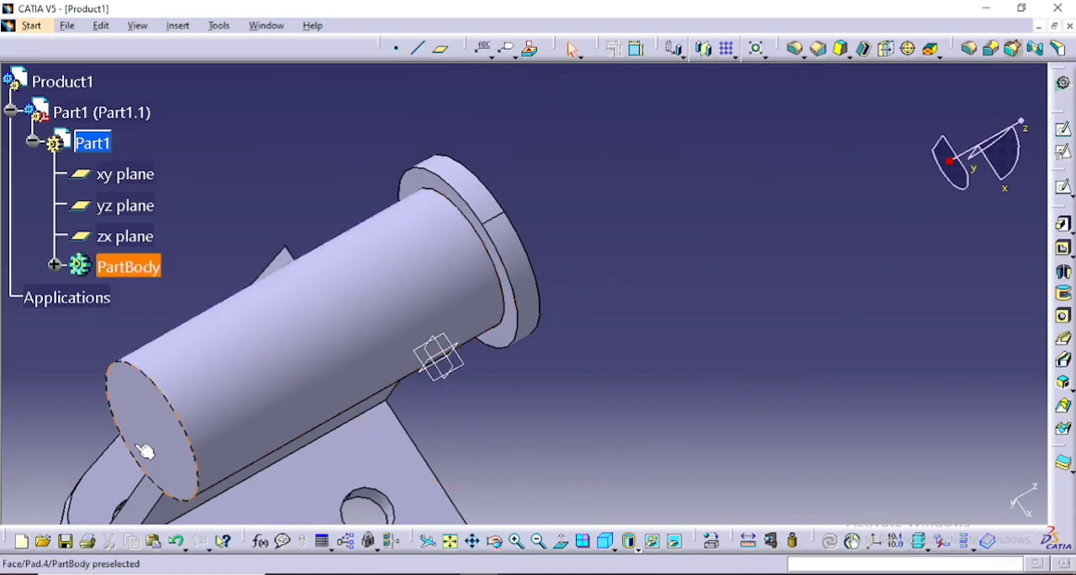
pyautogui.click(1063, 129)
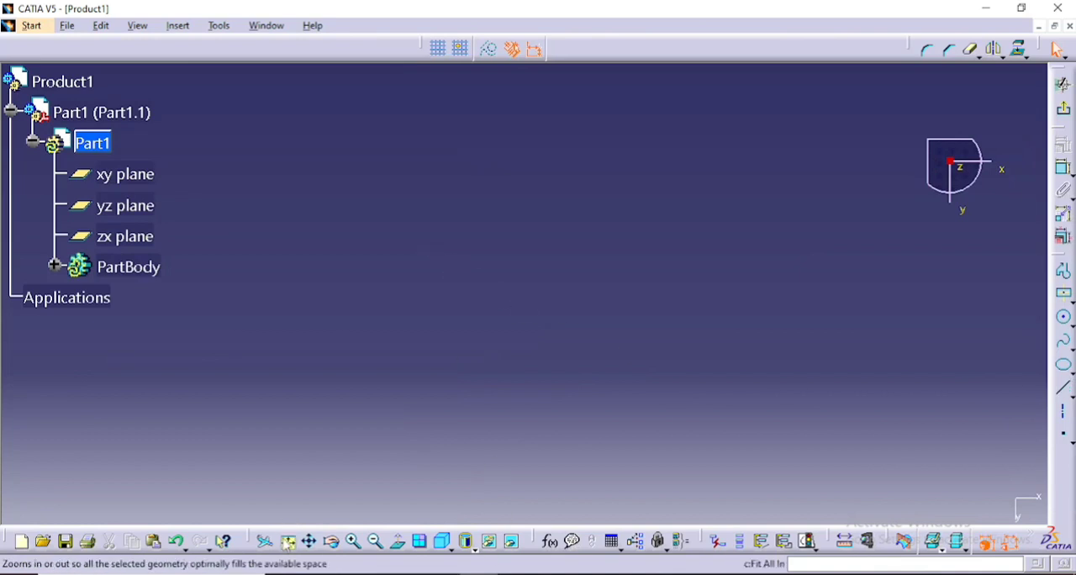
pyautogui.click(287, 541)
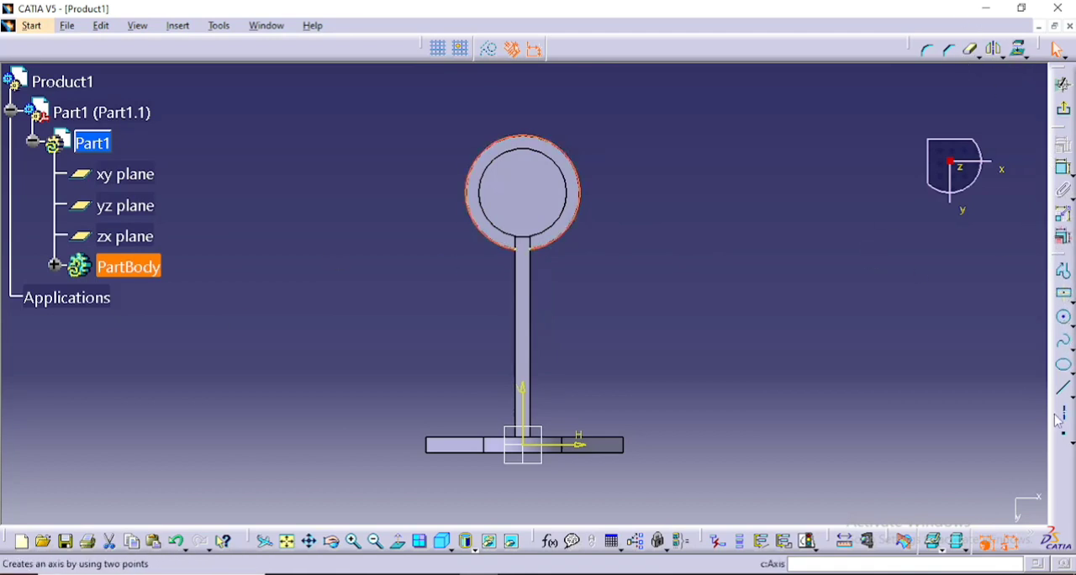
# - Dimension the radius of the disc's circular edge and place a sketch point at its centre, at H 0 mm, V 97 mm
pyautogui.click(1066, 341)
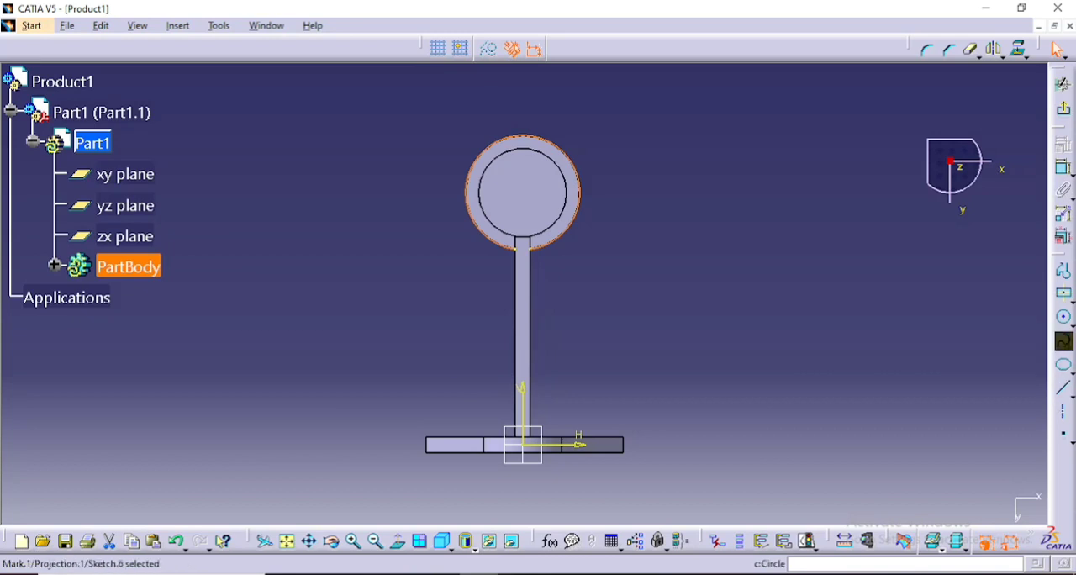
pyautogui.click(1063, 168)
pyautogui.click(650, 146)
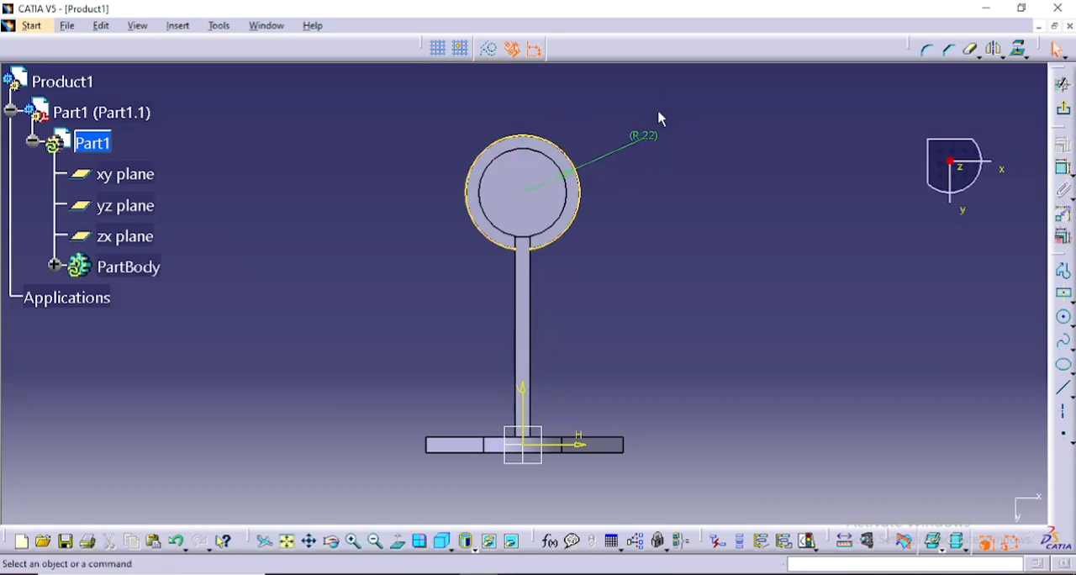
pyautogui.click(1065, 439)
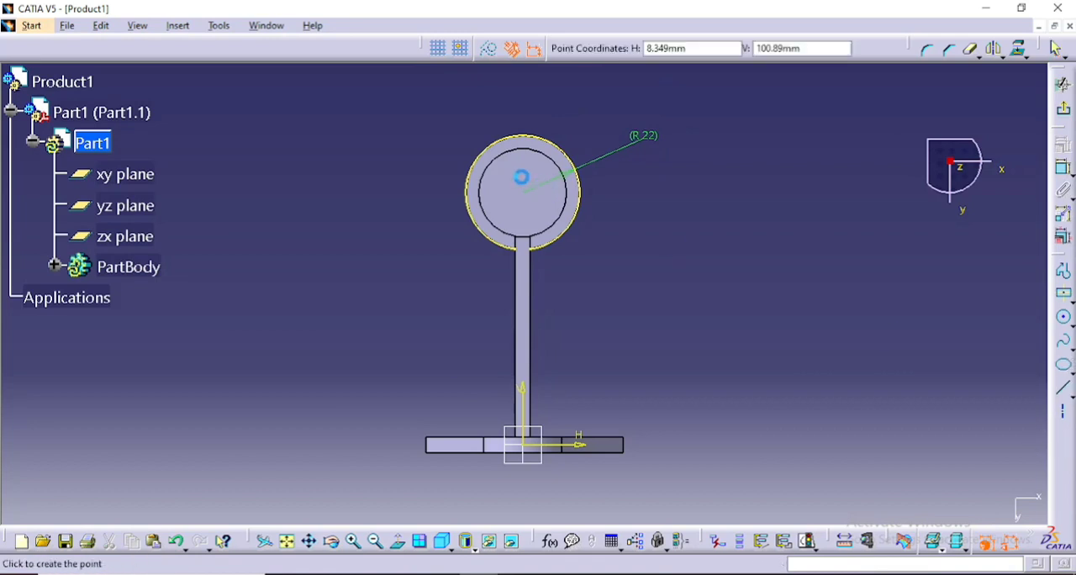
pyautogui.click(525, 198)
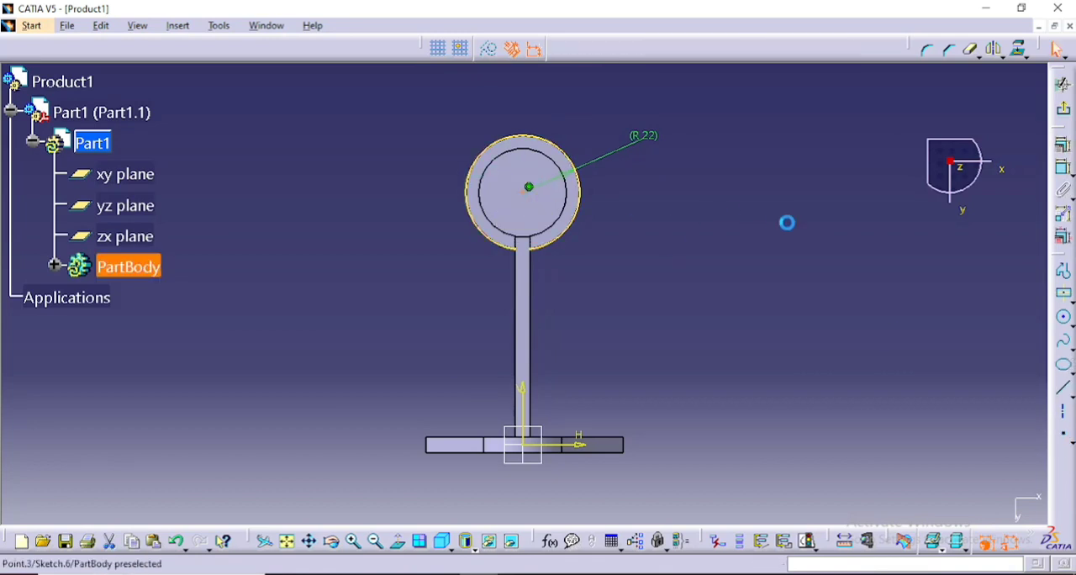
# - Draw a circle centred on the sketch point with a radius of 22 mm
pyautogui.click(1064, 317)
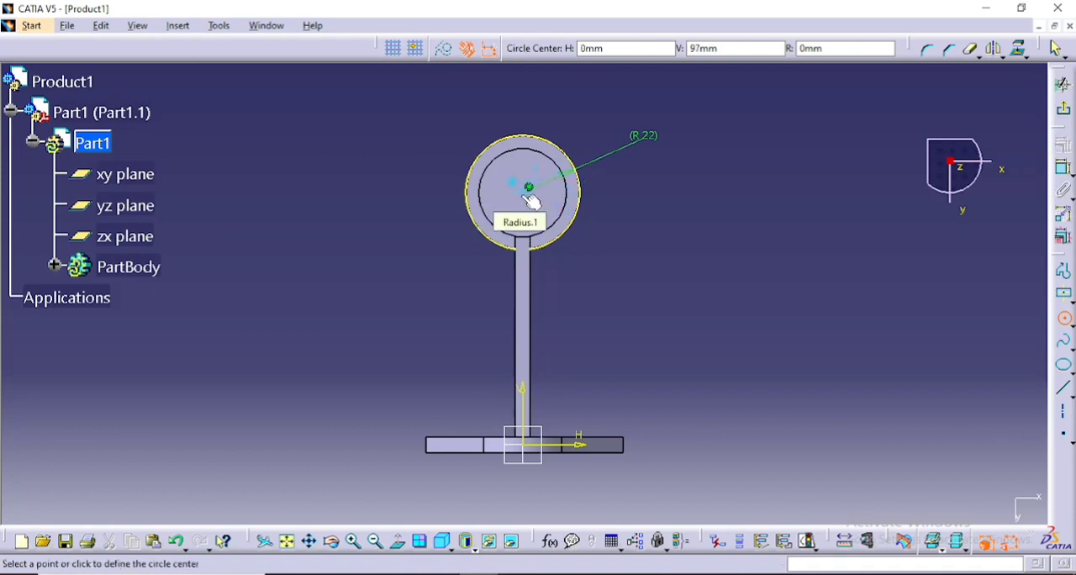
pyautogui.click(529, 188)
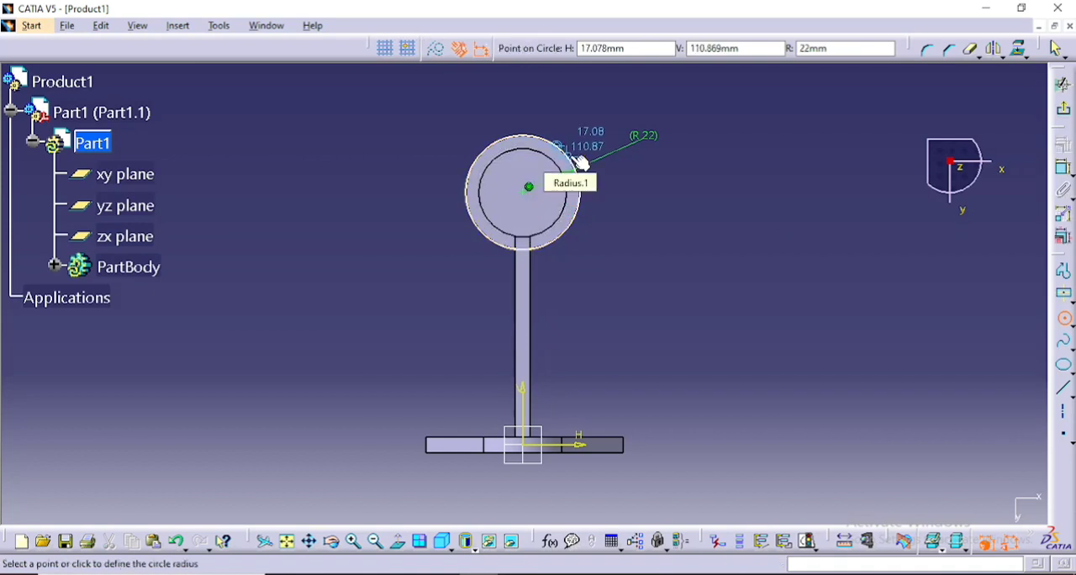
pyautogui.press('Tab')
pyautogui.press('Tab')
pyautogui.press('Tab')
pyautogui.press('Return')
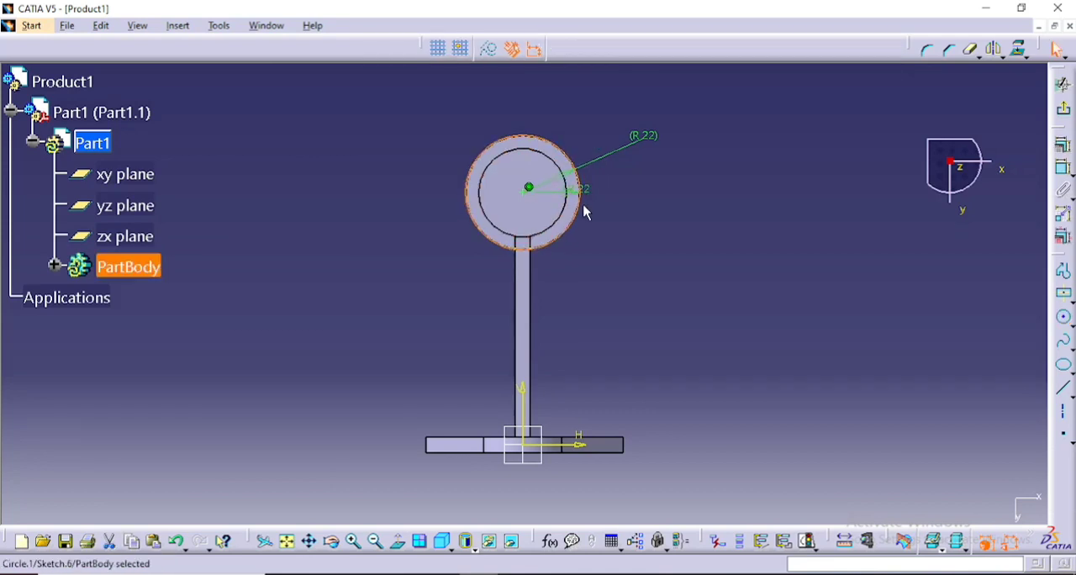
# - Delete the newly drawn circle and the projected disc edge with its radius dimension from the sketch
pyautogui.rightClick(591, 203)
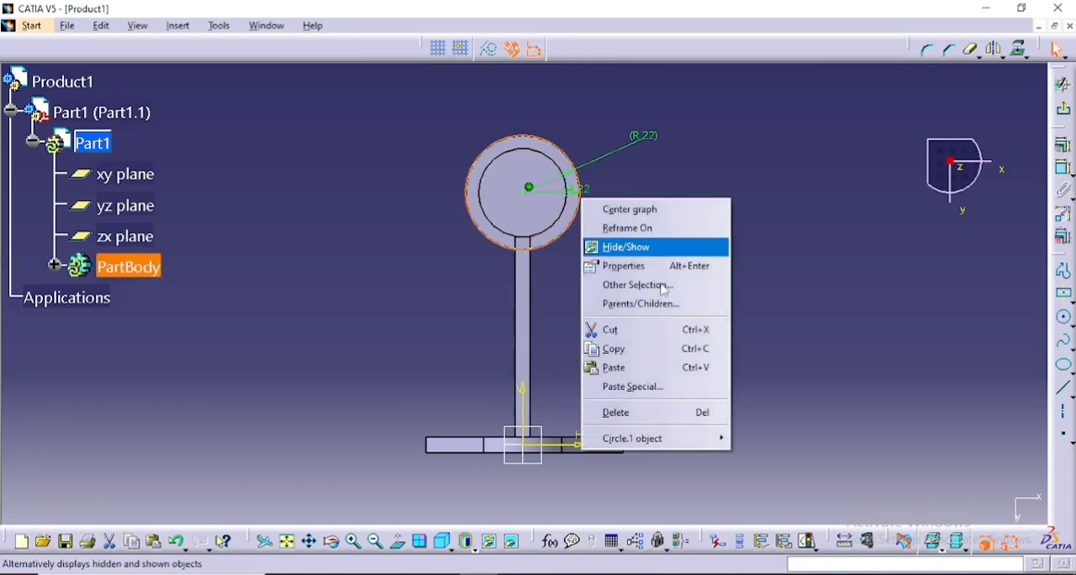
pyautogui.click(661, 413)
pyautogui.rightClick(580, 205)
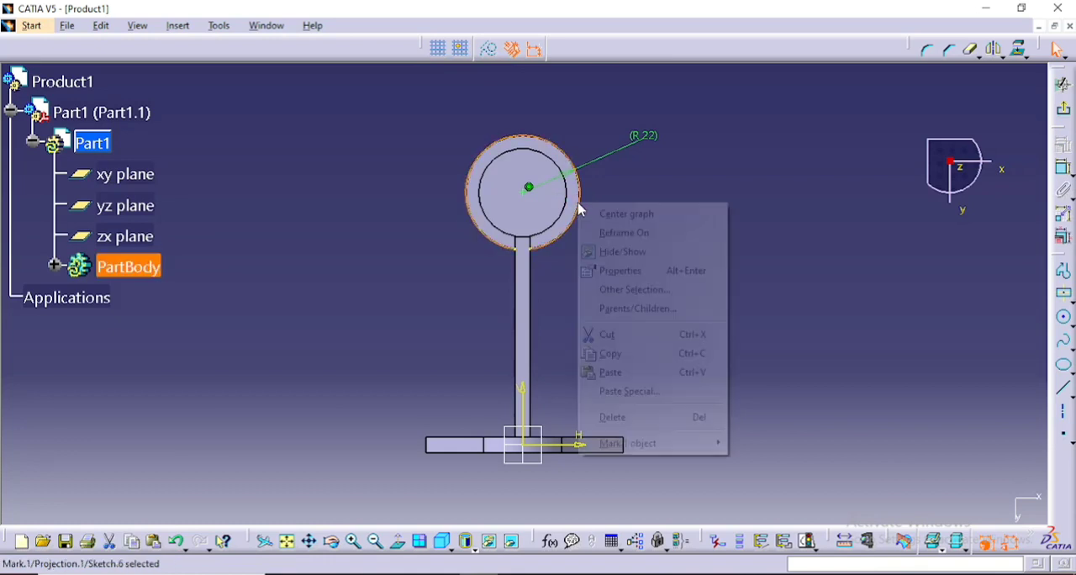
pyautogui.click(678, 420)
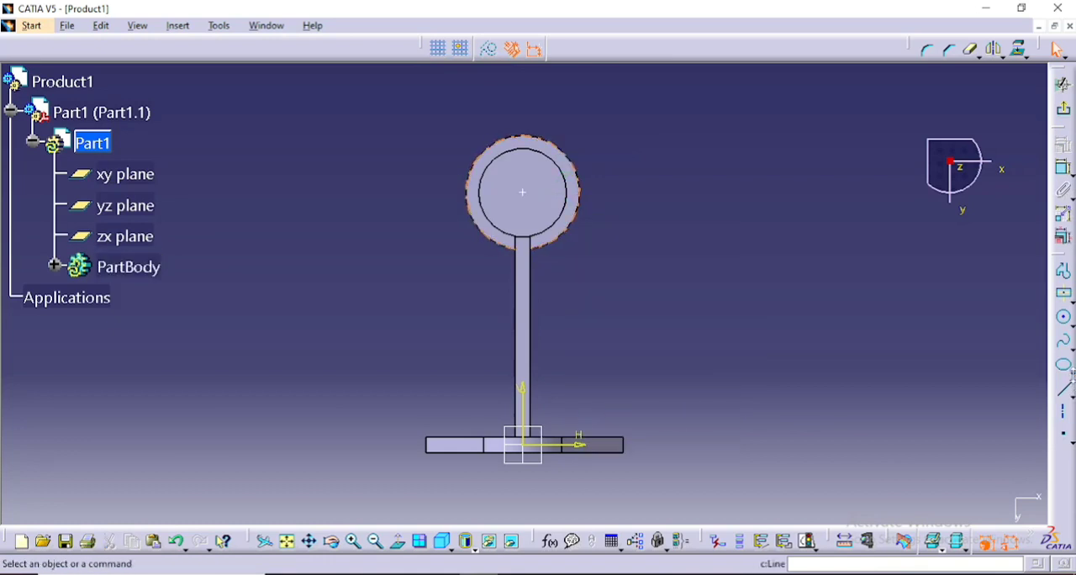
# - Redraw the circle around the remaining sketch point, setting its radius to 22 mm
pyautogui.click(1065, 318)
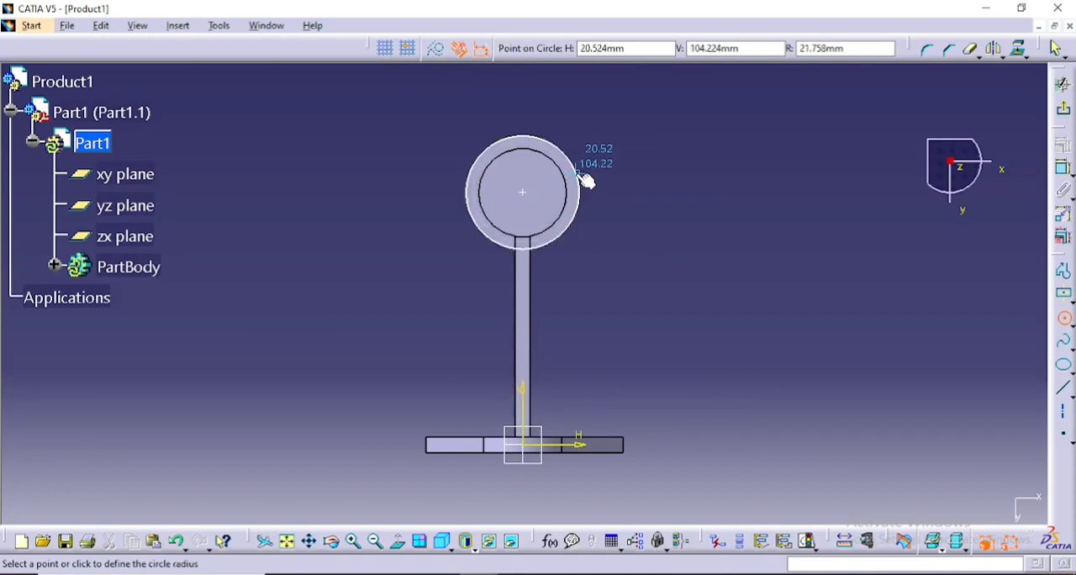
pyautogui.press('Tab')
pyautogui.press('Tab')
pyautogui.press('Tab')
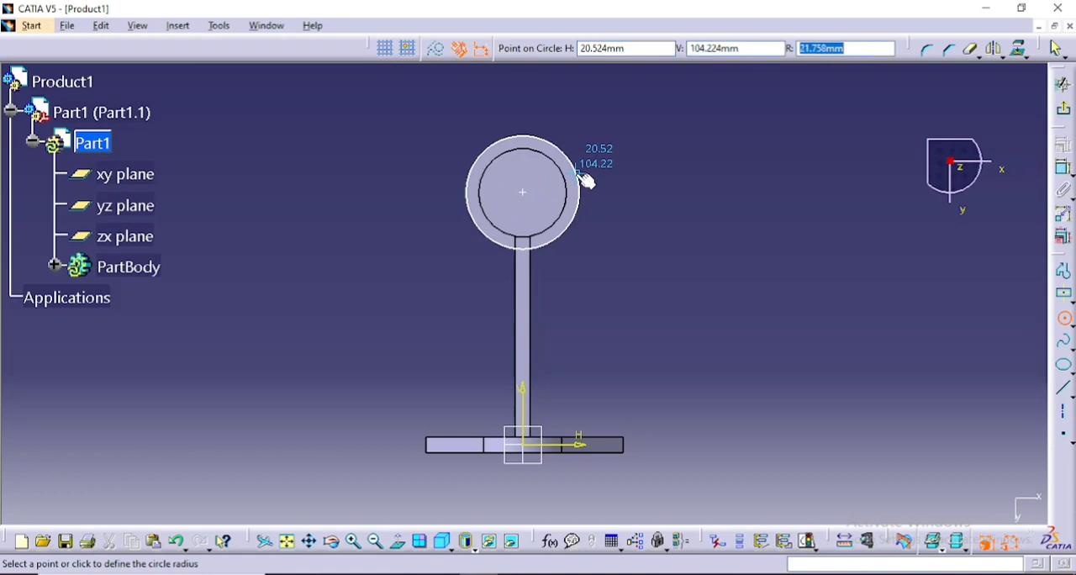
pyautogui.write('22')
pyautogui.press('Return')
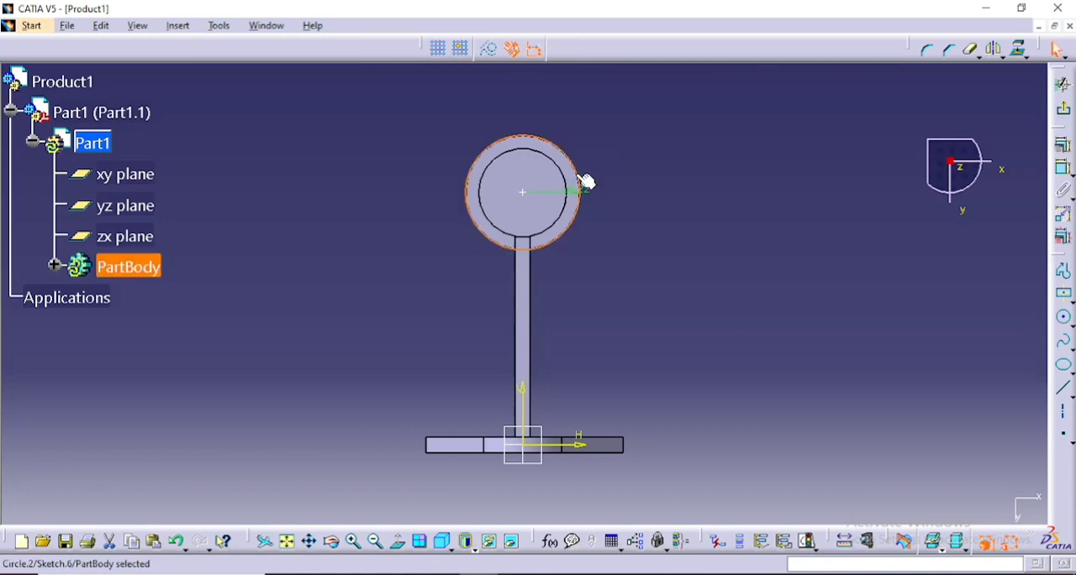
# - Try to delete the sketch point at the centre of the 22 mm radius circle and leave the sketch
pyautogui.click(528, 195)
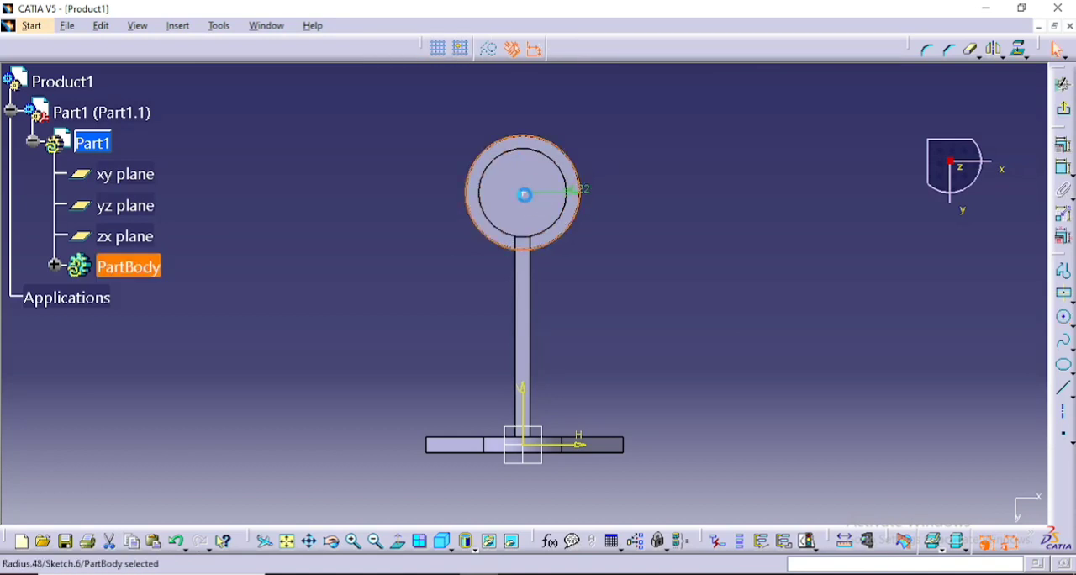
pyautogui.rightClick(525, 193)
pyautogui.click(614, 410)
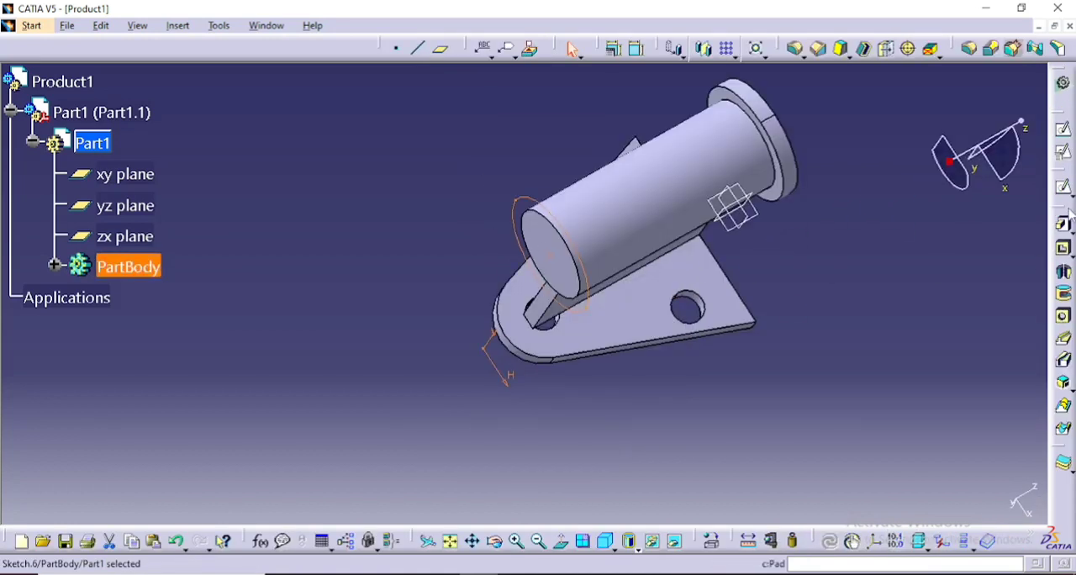
pyautogui.click(1064, 223)
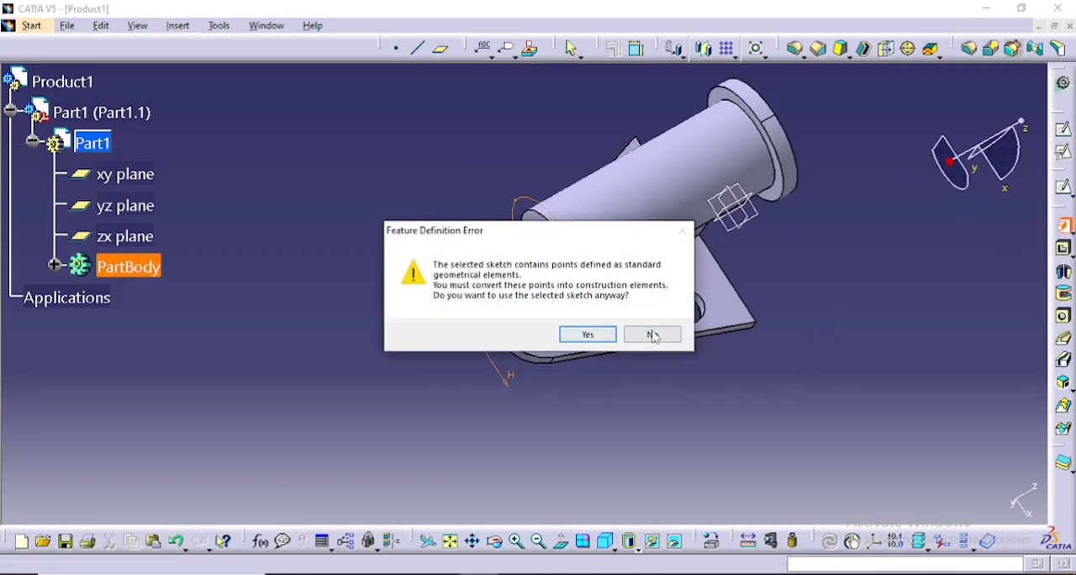
pyautogui.click(653, 335)
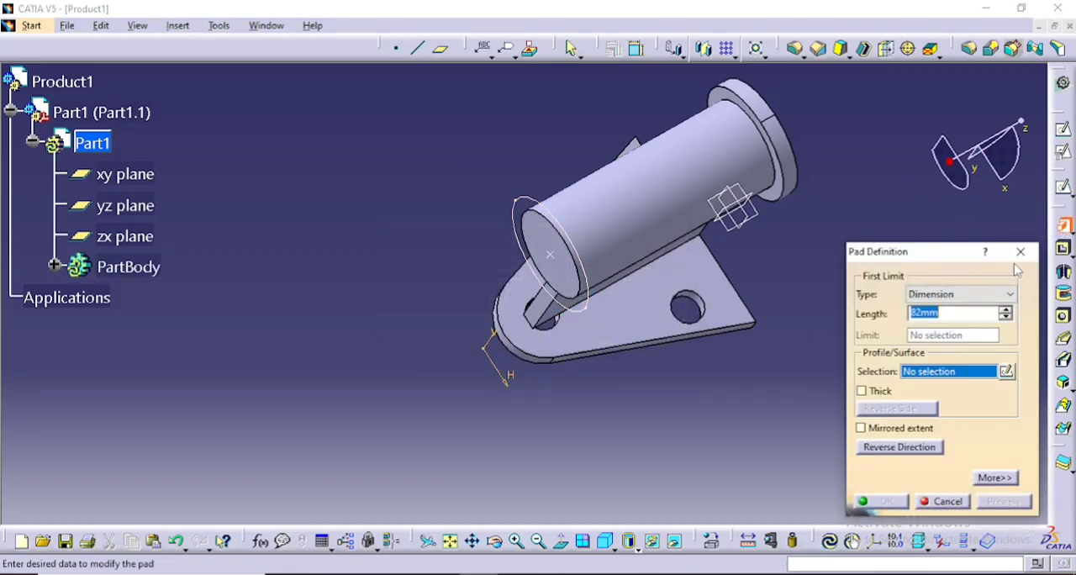
pyautogui.click(1021, 252)
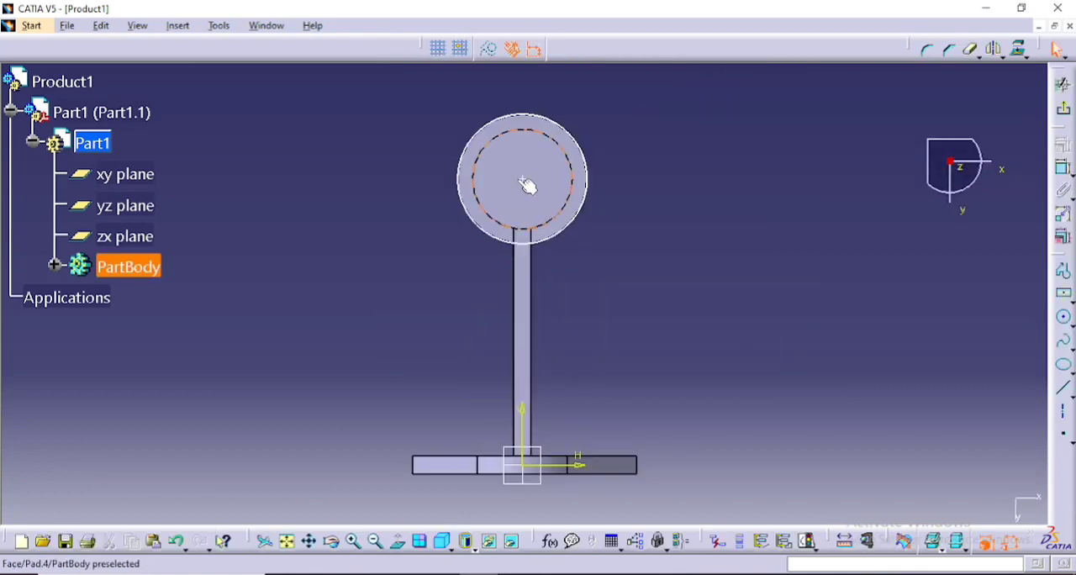
# - Reopen the circle's sketch, delete the remaining point at its centre and leave the sketch
pyautogui.click(525, 178)
pyautogui.rightClick(524, 179)
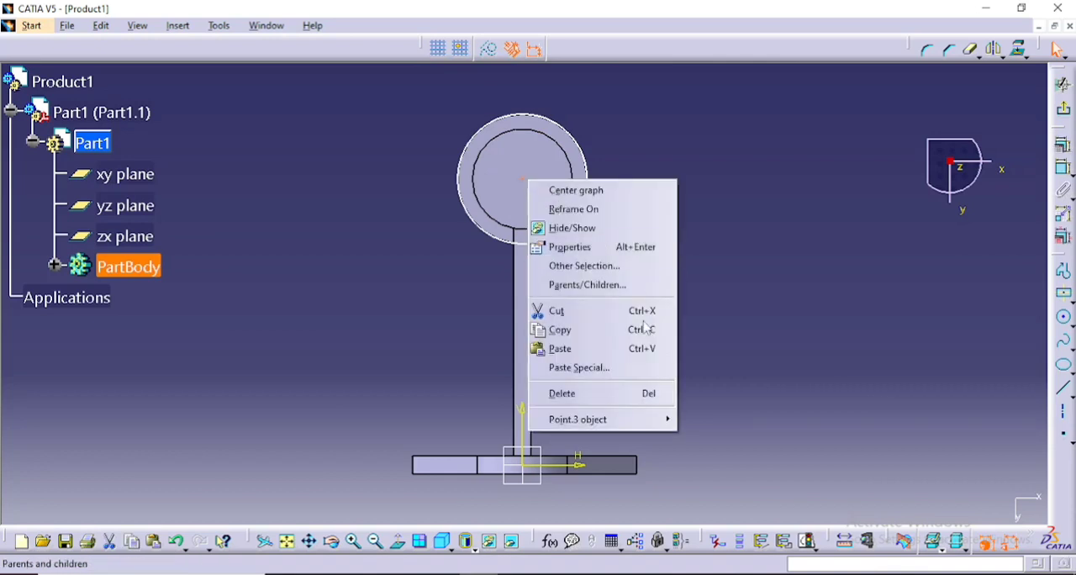
pyautogui.click(643, 395)
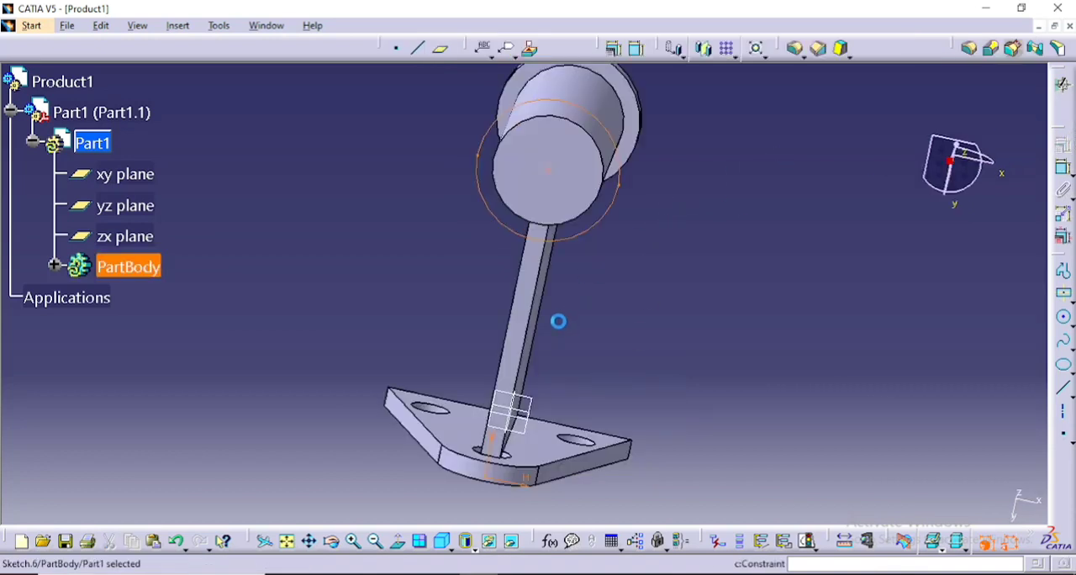
# - Pad the circle sketch 6 mm outward from the cylinder's free end to form the second end flange
pyautogui.click(1064, 226)
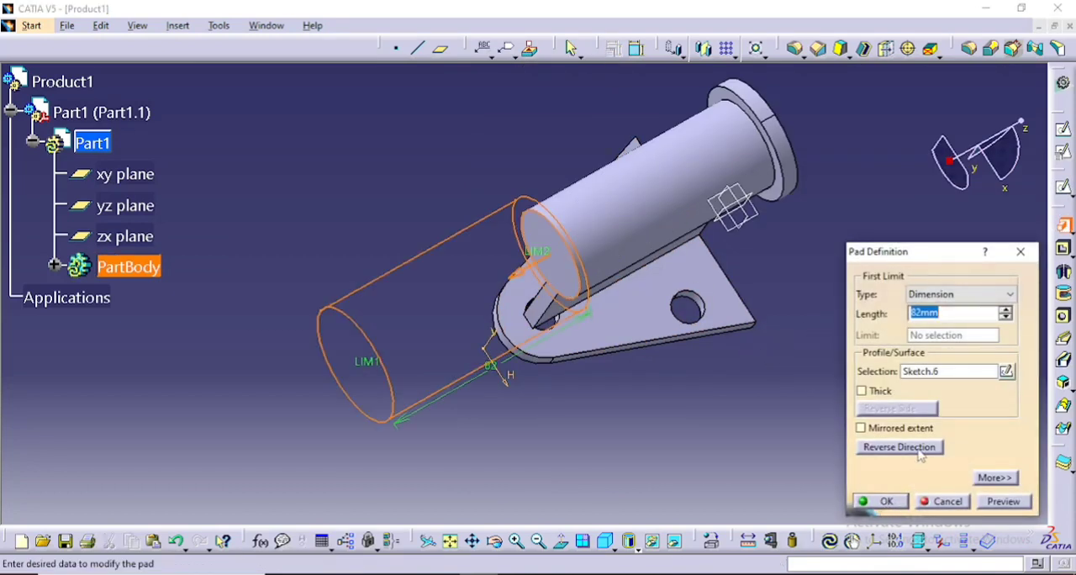
pyautogui.click(920, 448)
pyautogui.click(954, 314)
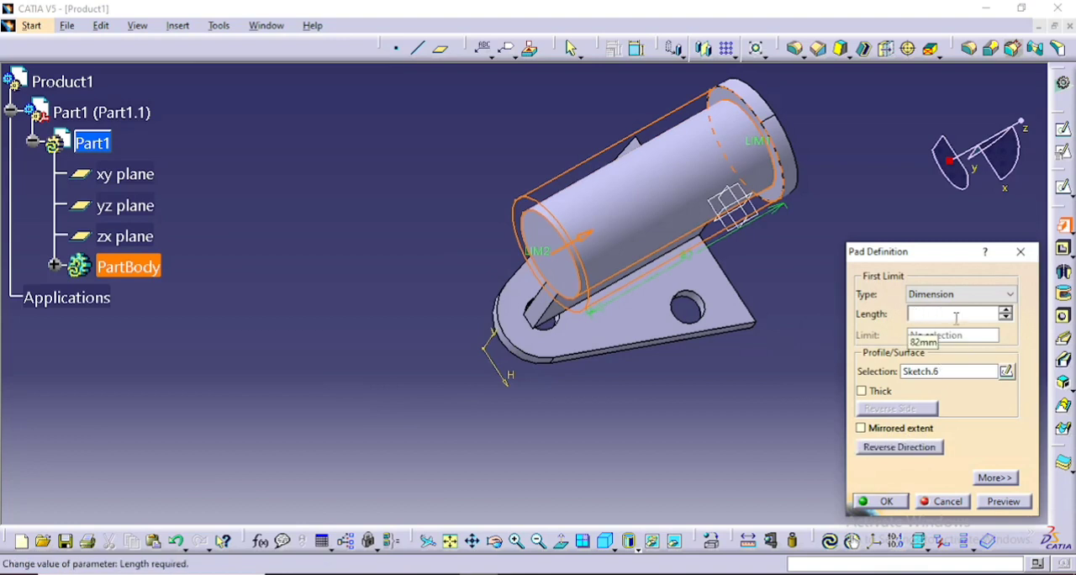
pyautogui.write('6')
pyautogui.click(887, 448)
pyautogui.click(886, 501)
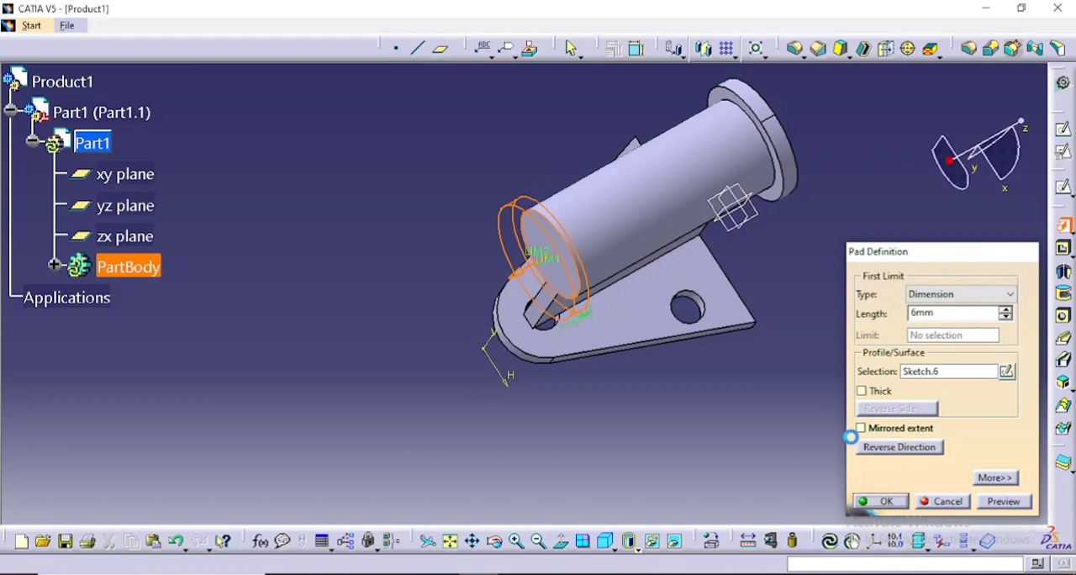
# - Examine the bracket from several sides, including both end flanges, the perpendicular plate and the three-hole base plate
pyautogui.moveTo(781, 223); pyautogui.dragTo(698, 284, button='middle')
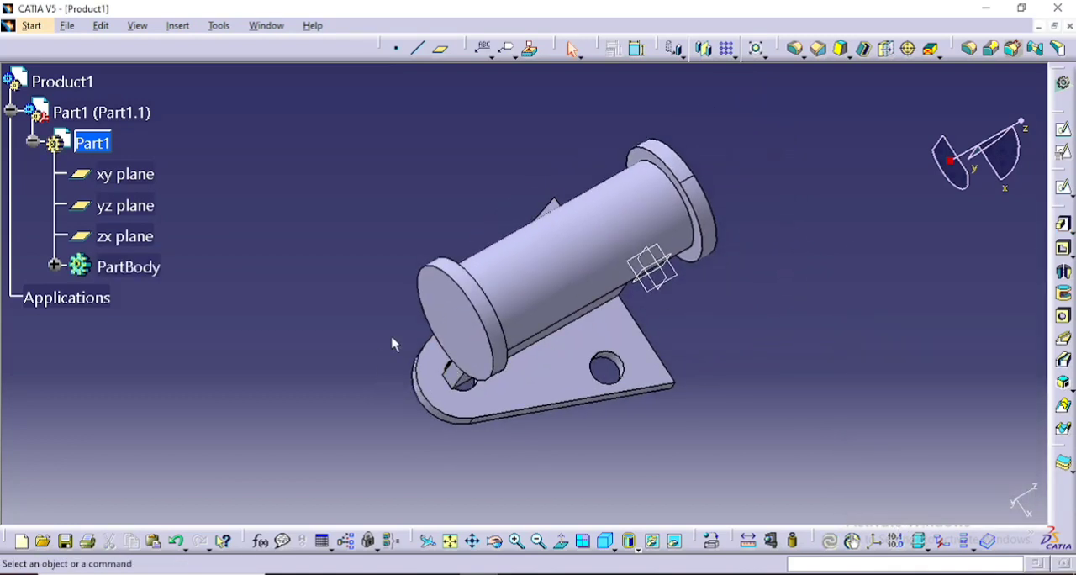
pyautogui.click(494, 541)
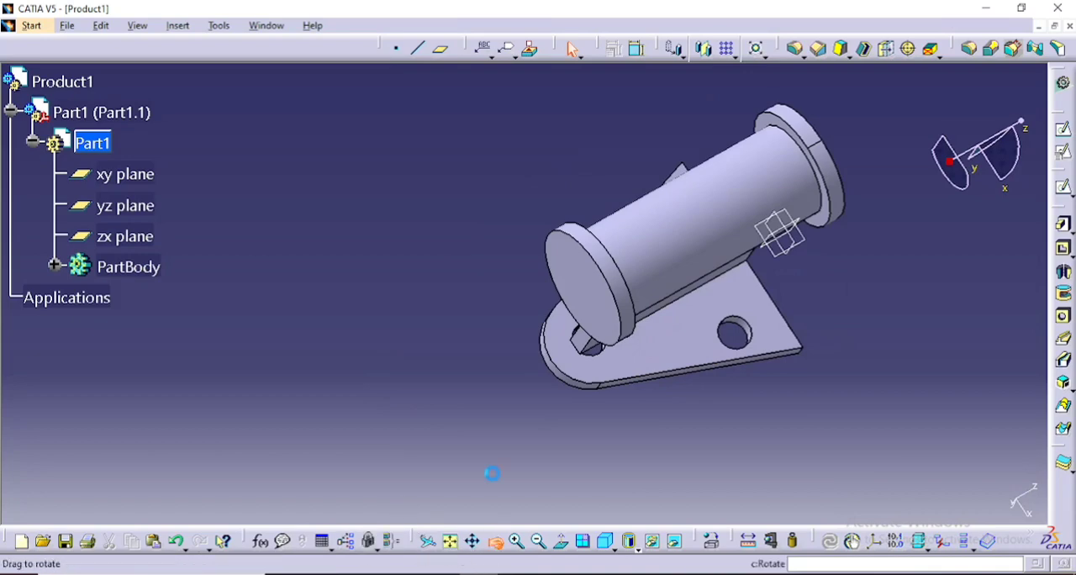
pyautogui.moveTo(471, 334); pyautogui.dragTo(417, 323)
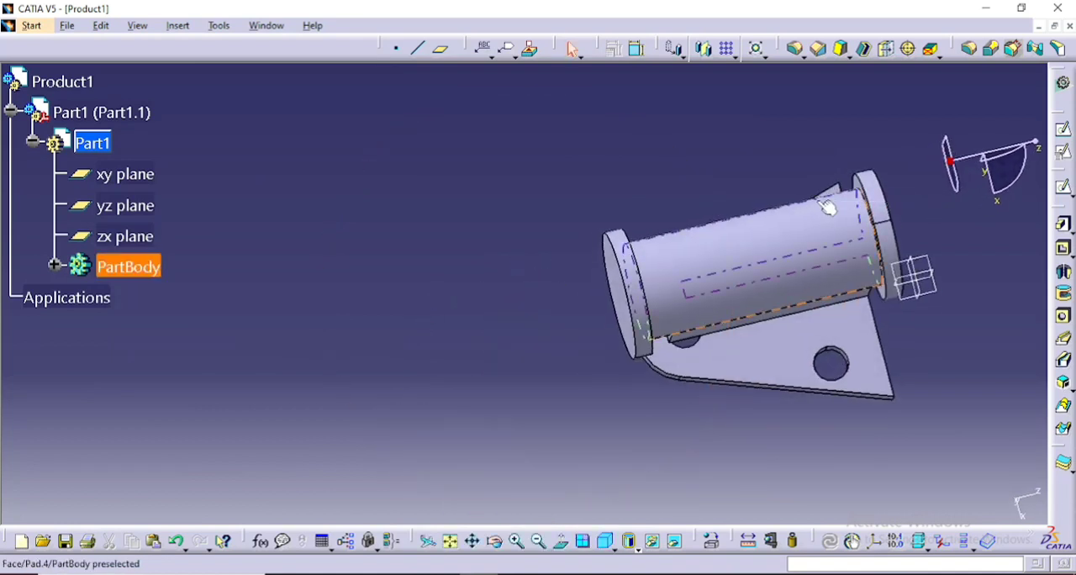
pyautogui.moveTo(816, 176); pyautogui.dragTo(793, 180, button='middle')
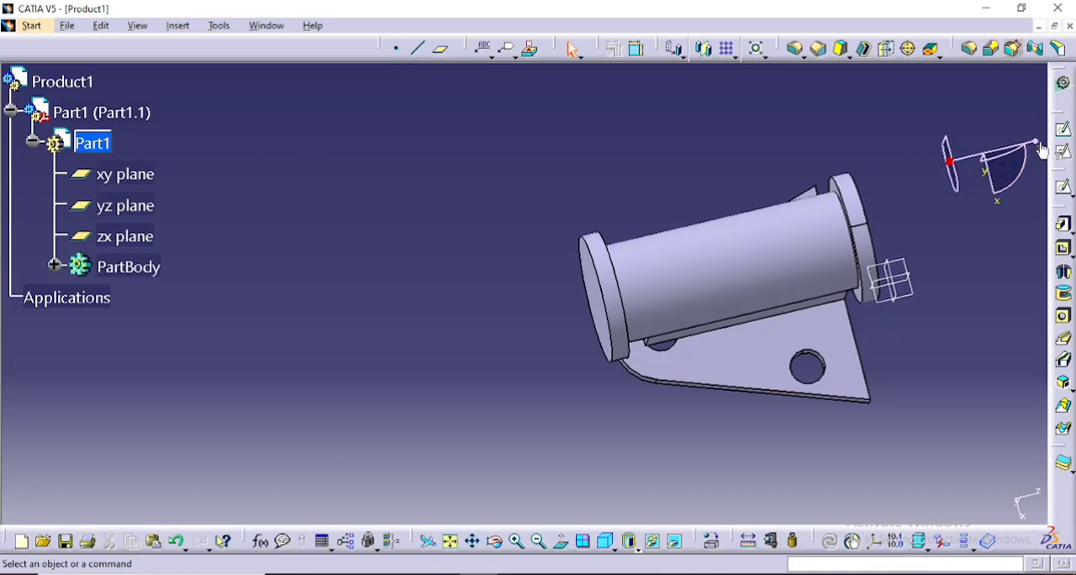
pyautogui.moveTo(1040, 150); pyautogui.dragTo(967, 145)
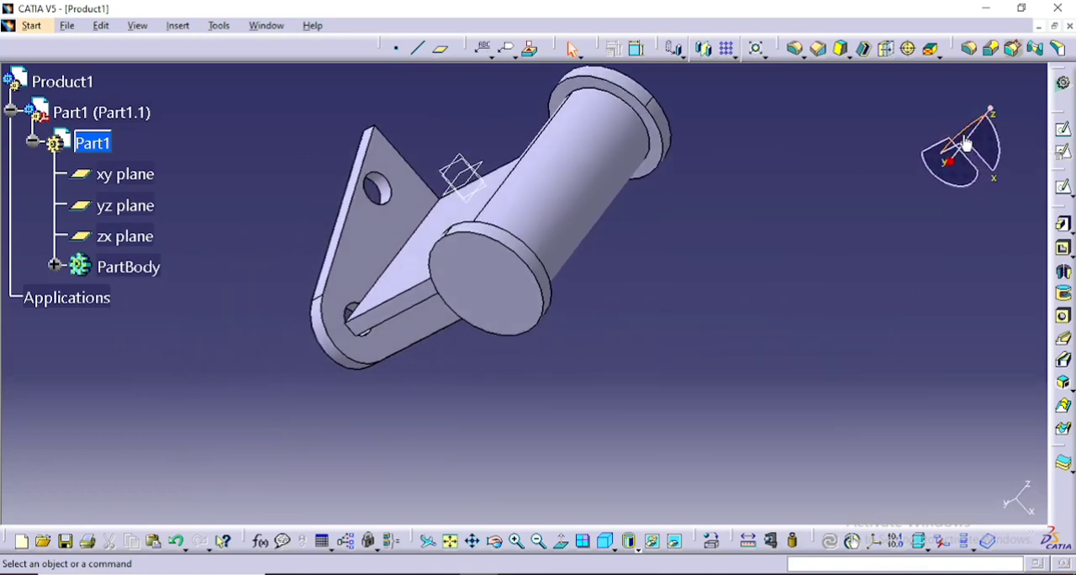
pyautogui.click(494, 540)
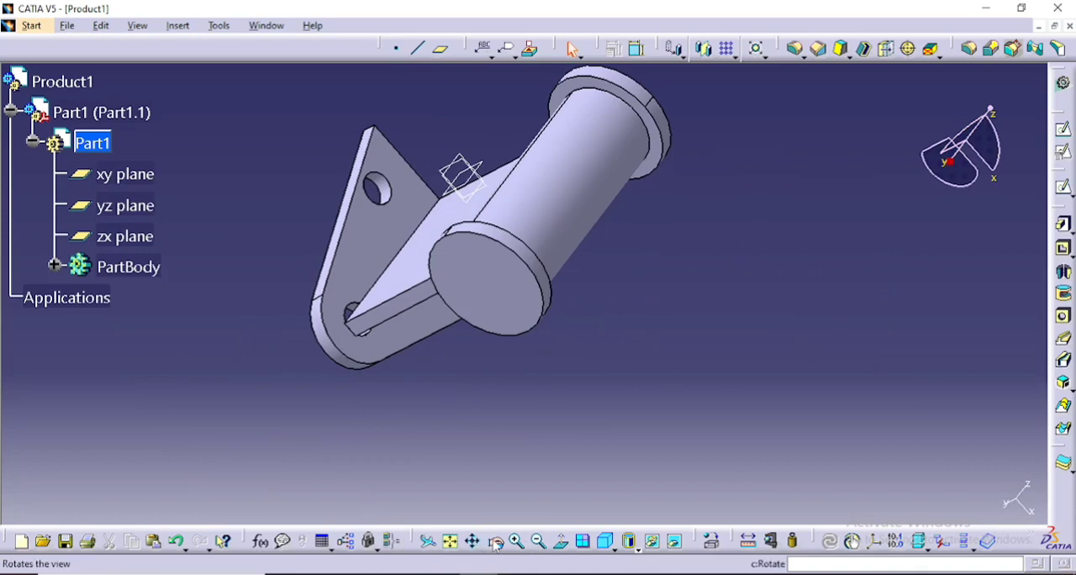
pyautogui.moveTo(774, 133); pyautogui.dragTo(813, 263)
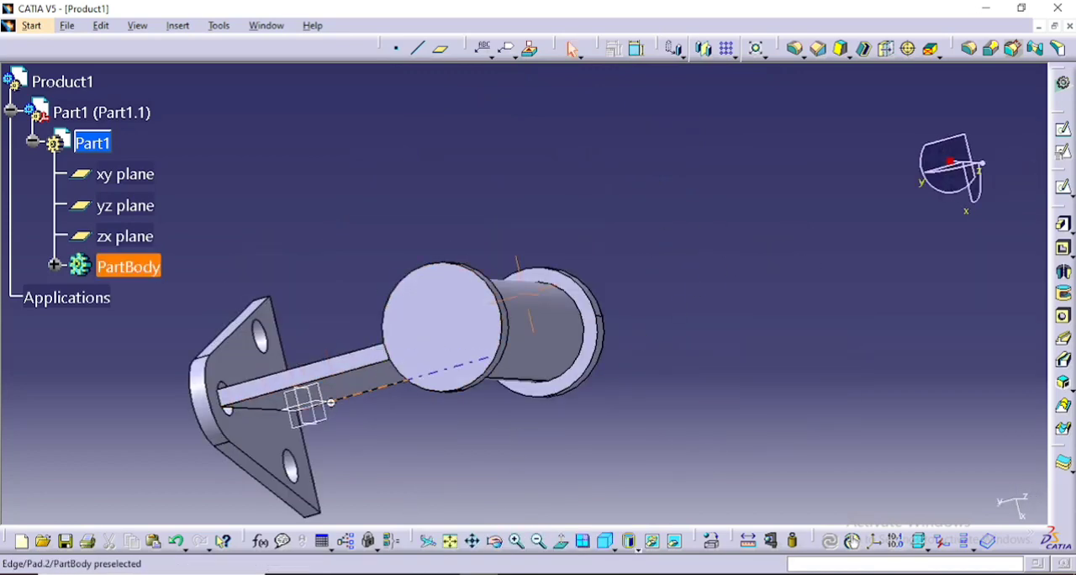
pyautogui.moveTo(331, 403); pyautogui.dragTo(305, 327)
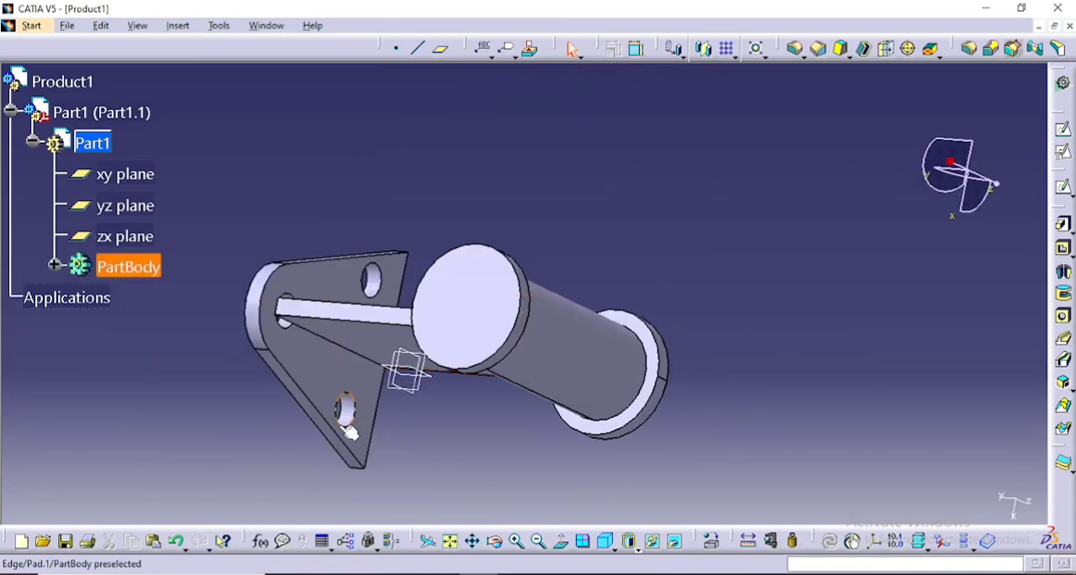
pyautogui.moveTo(374, 395); pyautogui.dragTo(334, 324, button='middle')
pyautogui.moveTo(900, 122); pyautogui.dragTo(579, 120, button='middle')
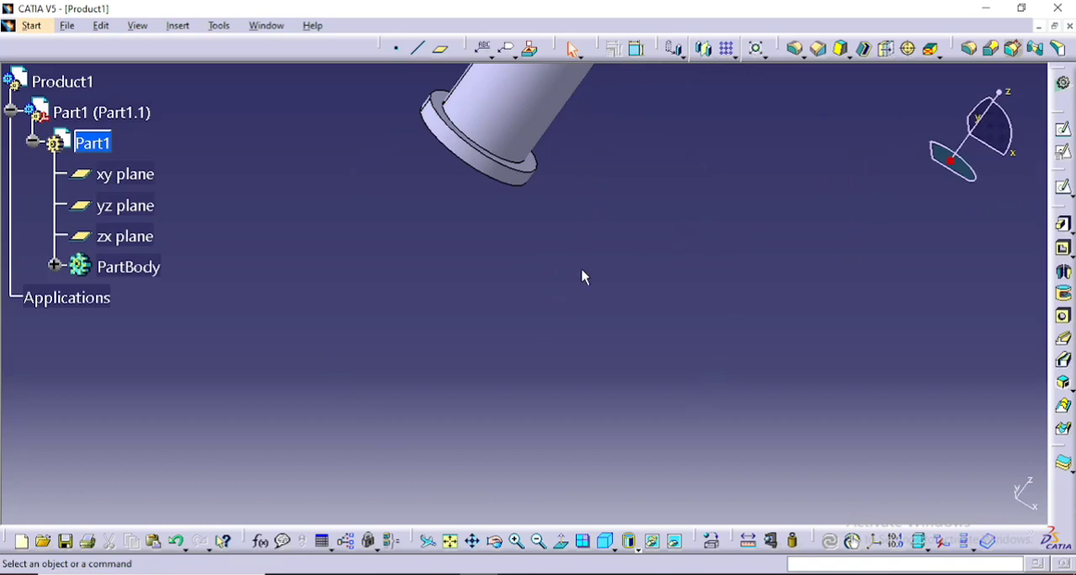